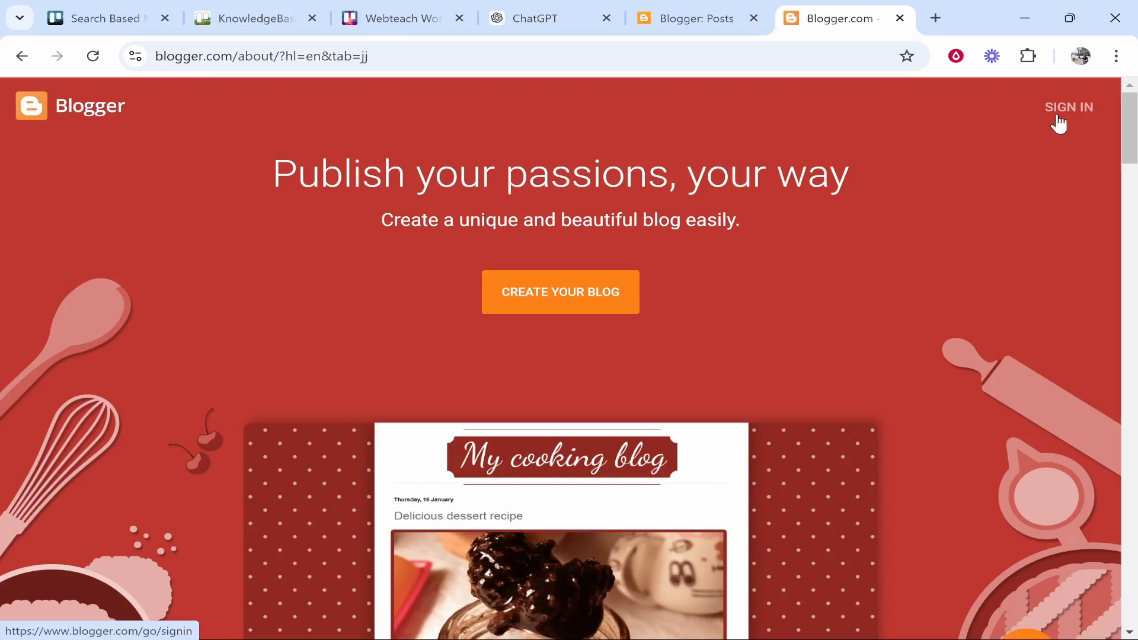
Sign in to Blogger to begin creating a new blog
left_click(1071, 109)
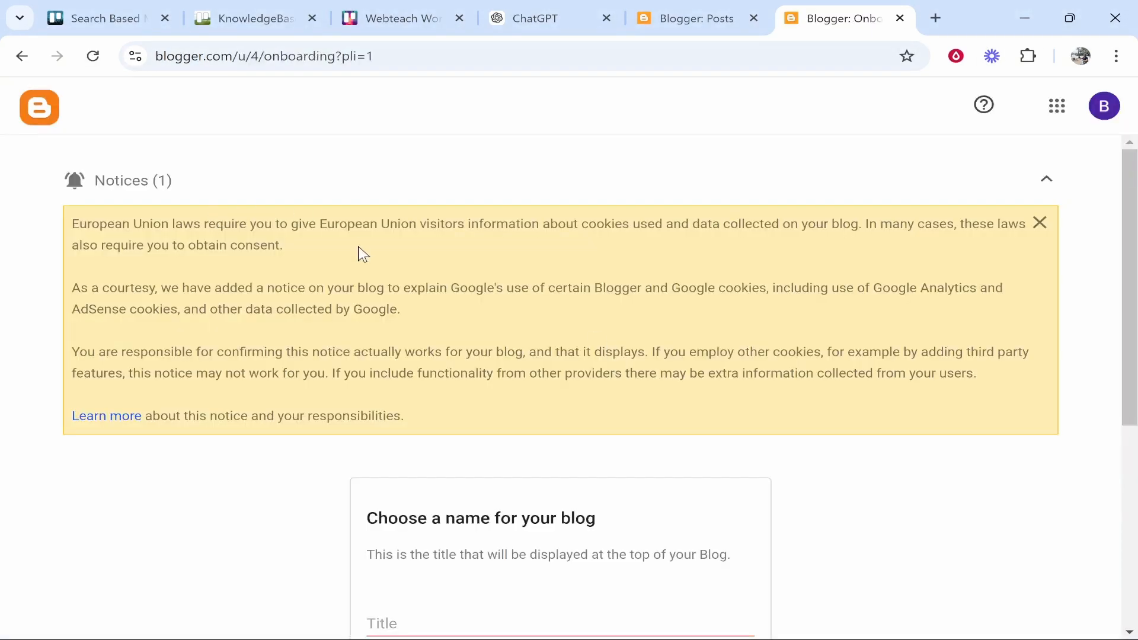
scroll(686, 320, "down", 3)
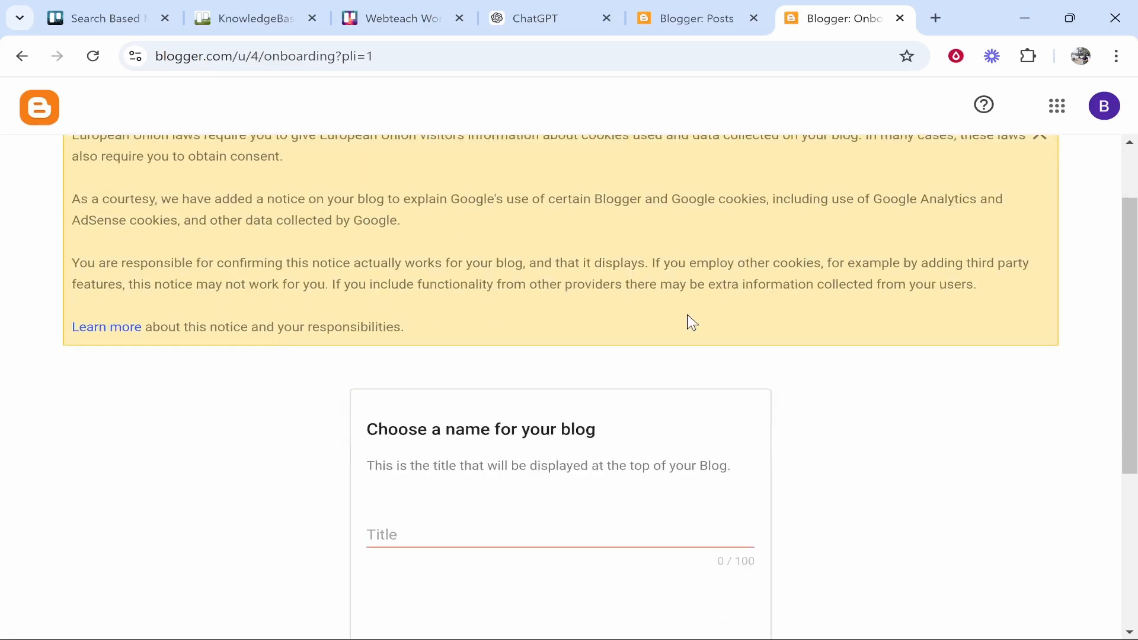
scroll(444, 399, "down", 1)
scroll(484, 329, "up", 4)
scroll(597, 317, "down", 1)
scroll(596, 320, "down", 3)
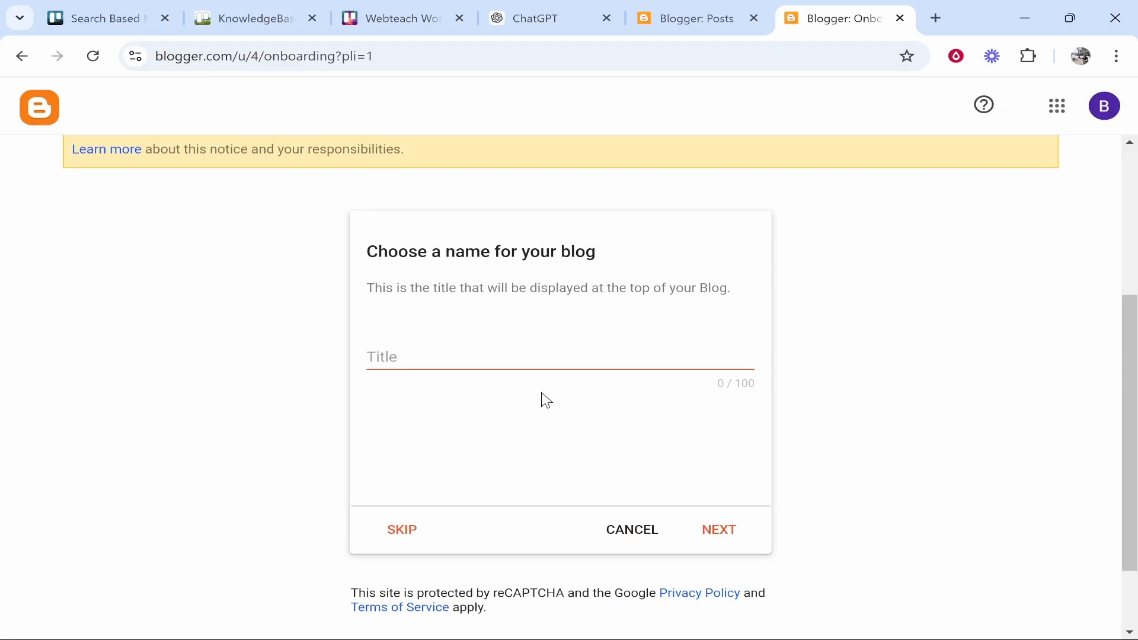
Enter 'Thailand Blog' as the new blog's title
left_click(545, 358)
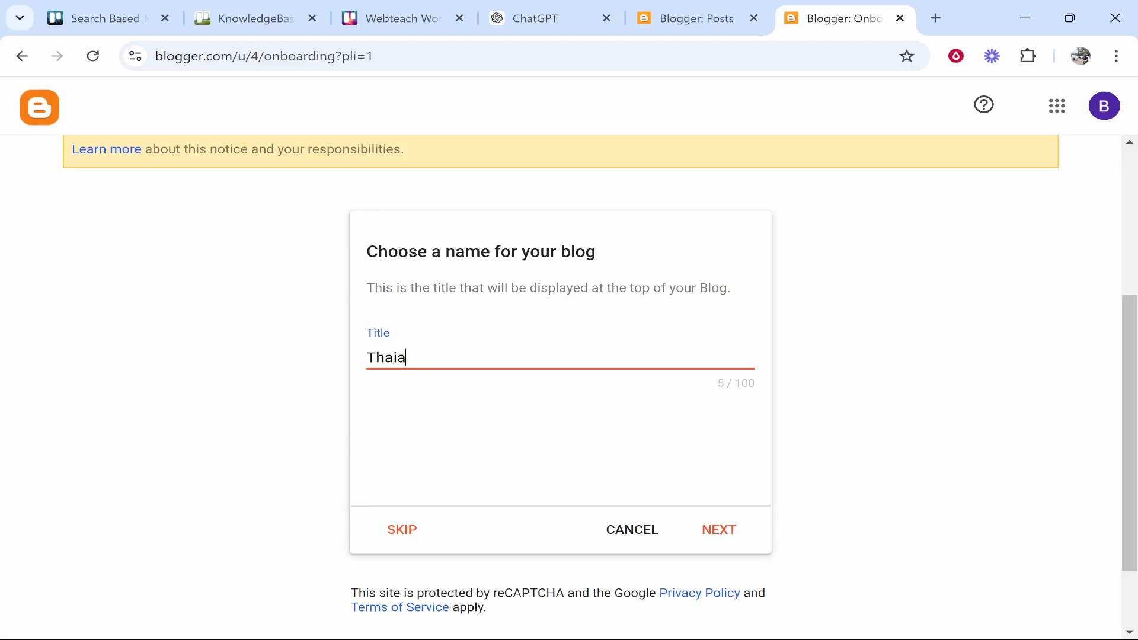
type("Thailand Blog")
left_click(513, 382)
left_click_drag(497, 355, 237, 330)
left_click(558, 428)
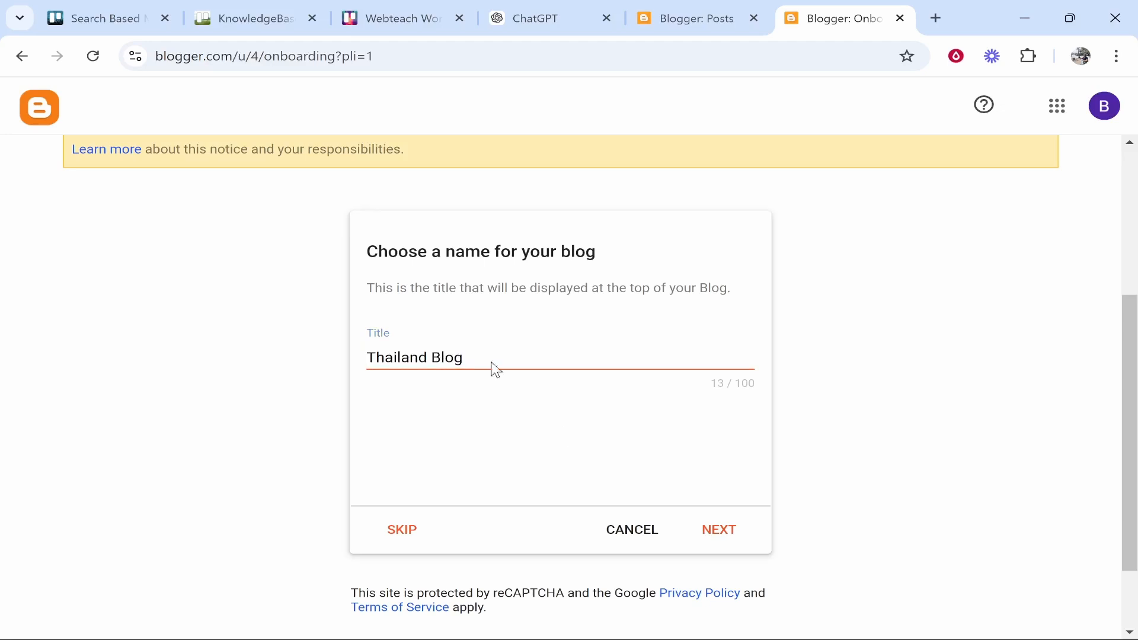
Set the blog address to thailandforrookies.blogspot.com, replacing the unavailable 'forbeginners' name
left_click(721, 530)
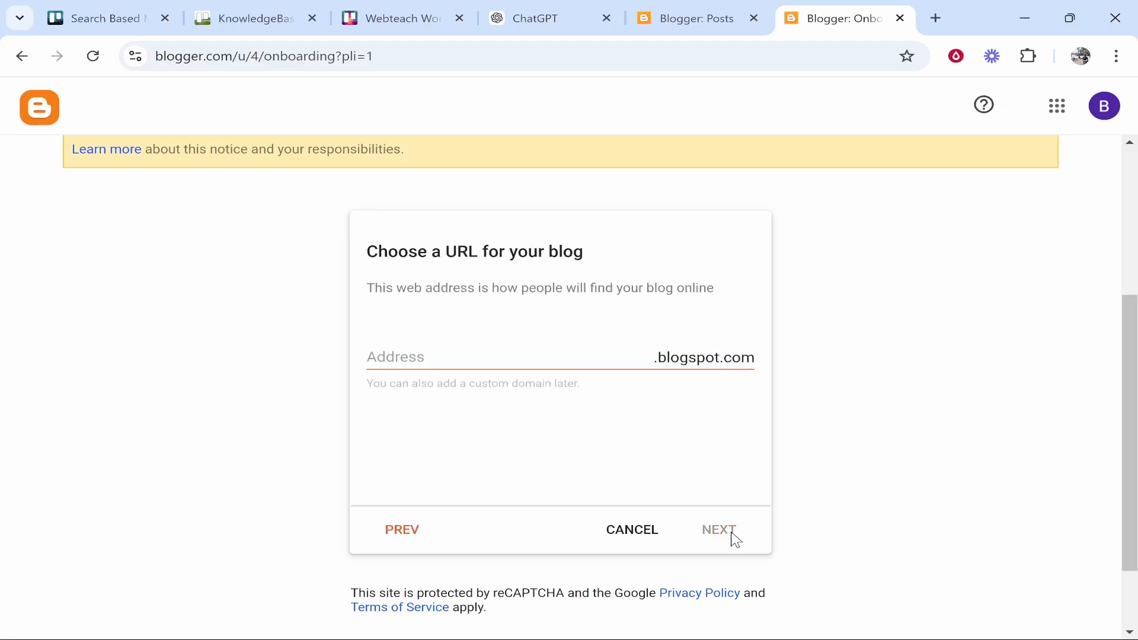
left_click(523, 350)
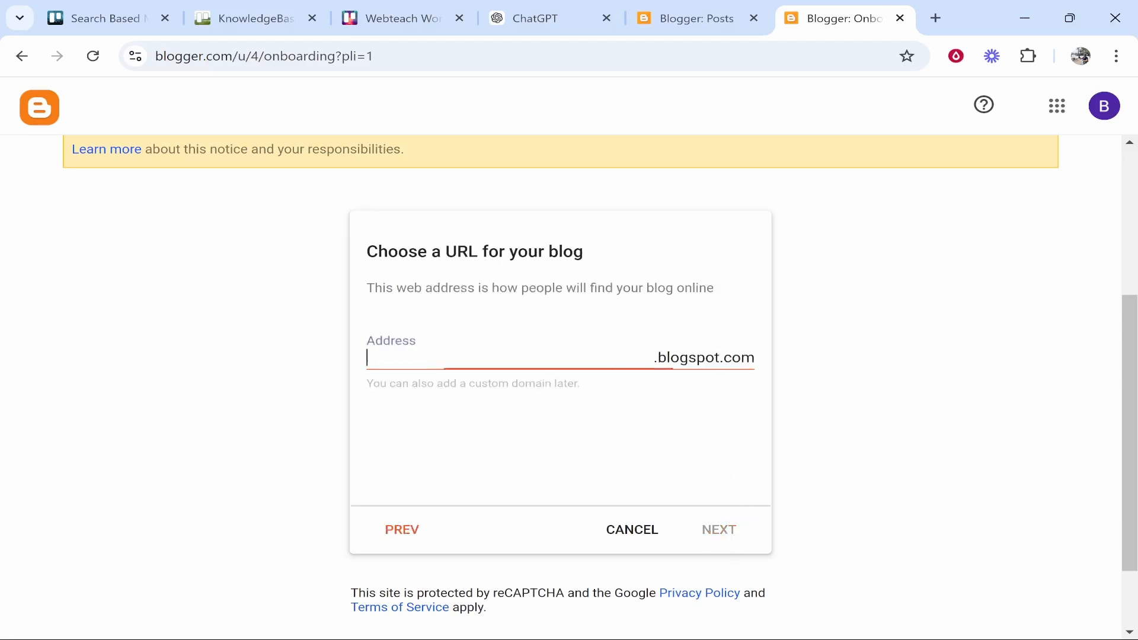
left_click(657, 356)
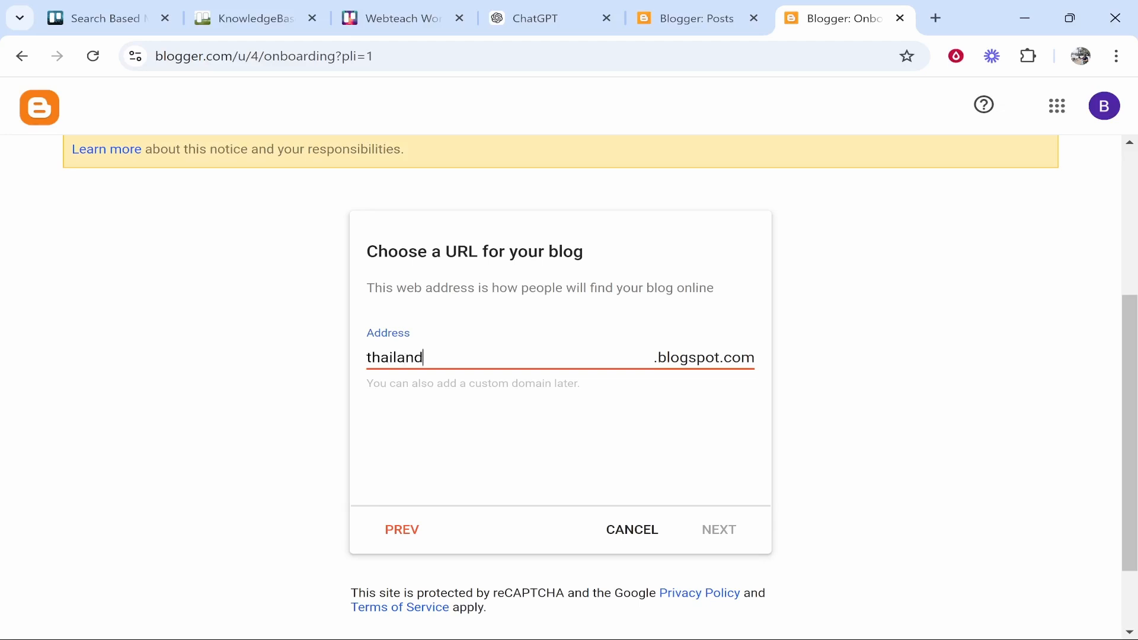
type("forbeginner")
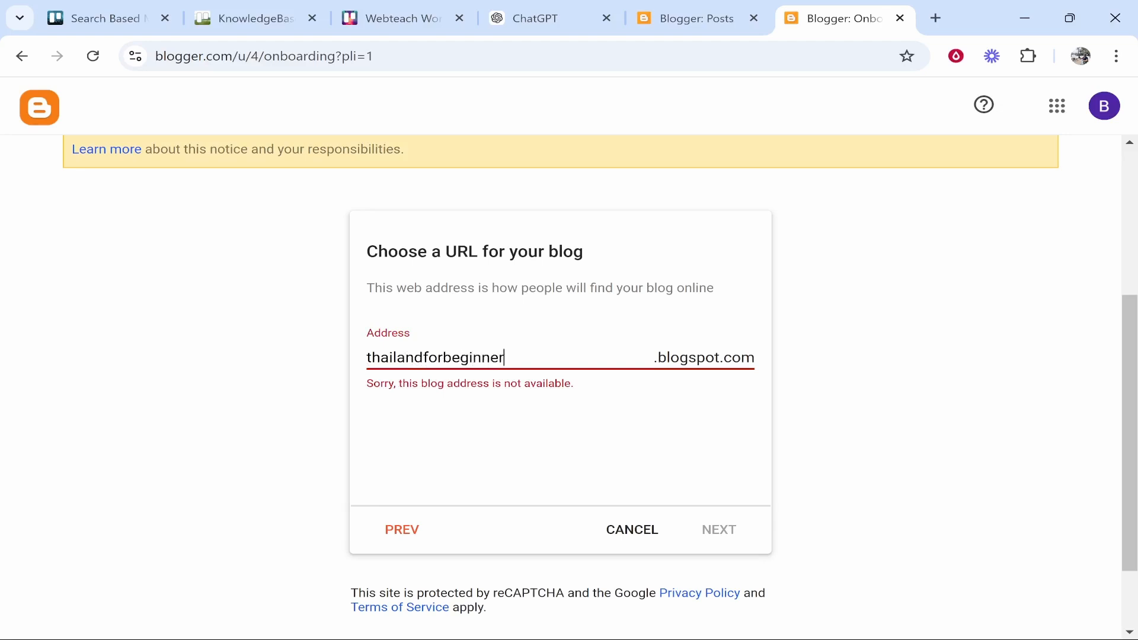
type("s")
key("shift+Left")
key("shift+Left")
key("shift+Left")
key("shift+Left")
key("shift+Left")
key("shift+Left")
key("shift+Left")
type("rookies")
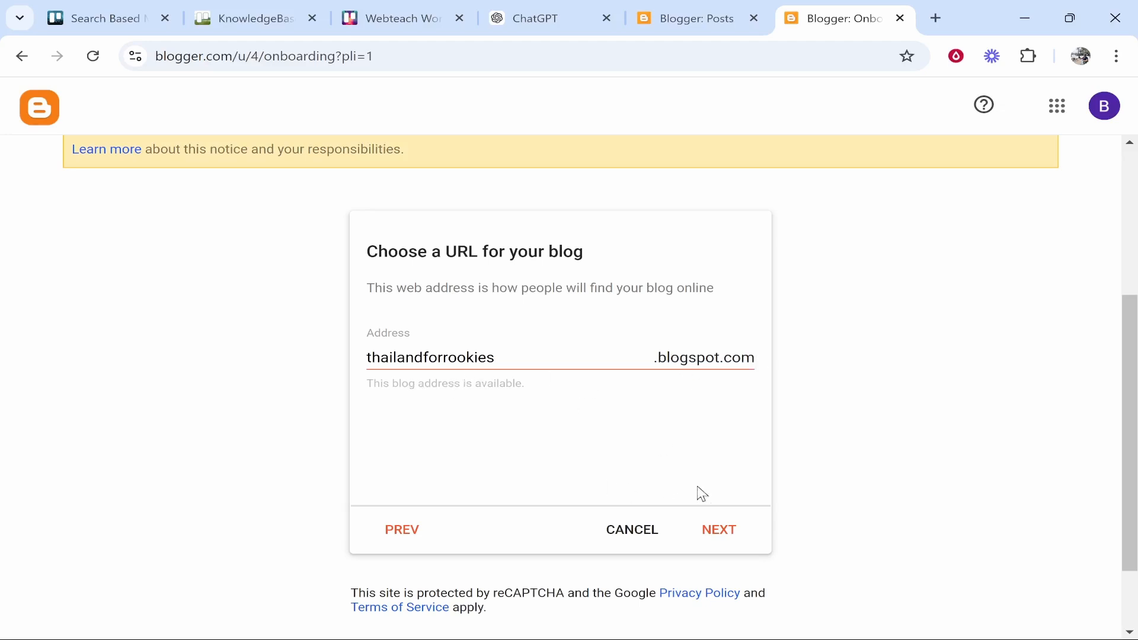
left_click(738, 534)
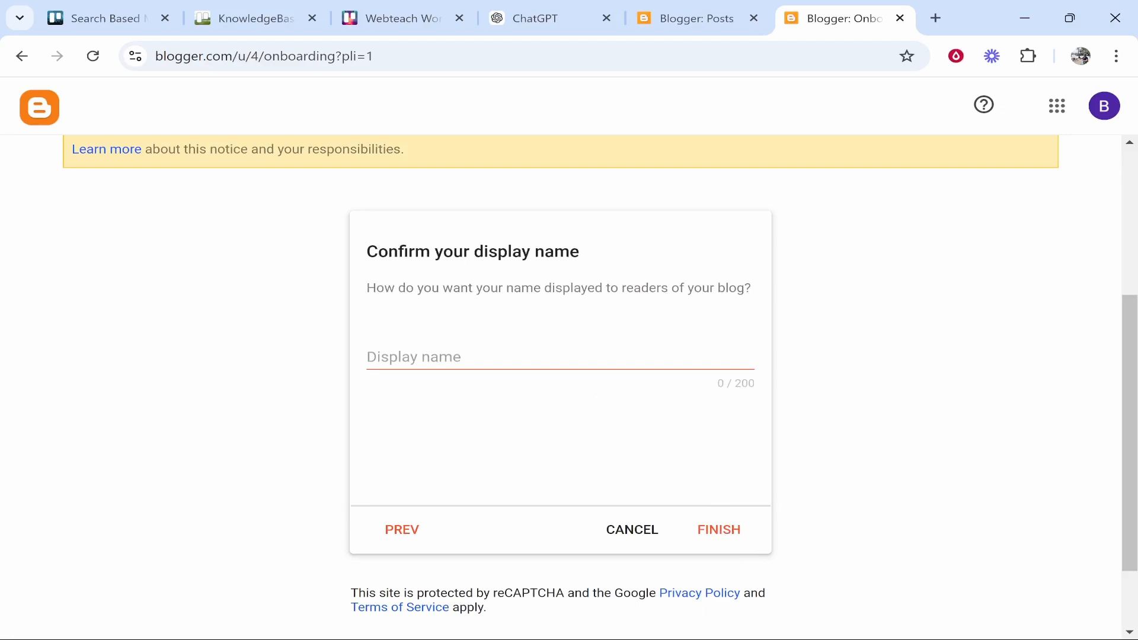
Confirm the author's display name and finish creating Thailand Blog
left_click_drag(541, 283, 675, 309)
left_click(614, 312)
left_click(560, 357)
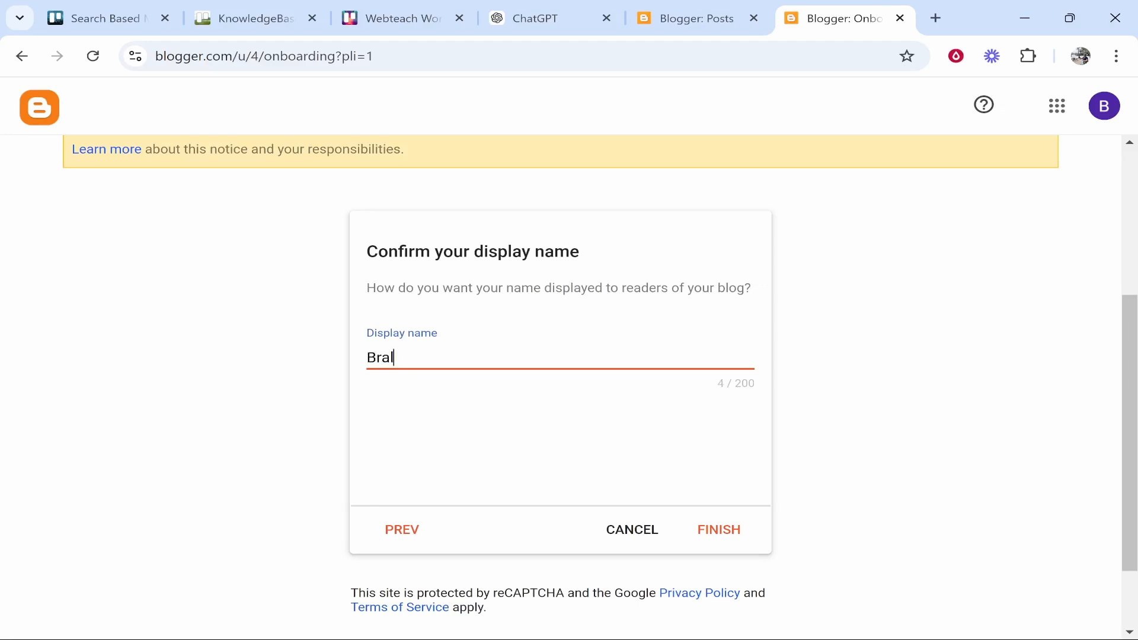
left_click(709, 527)
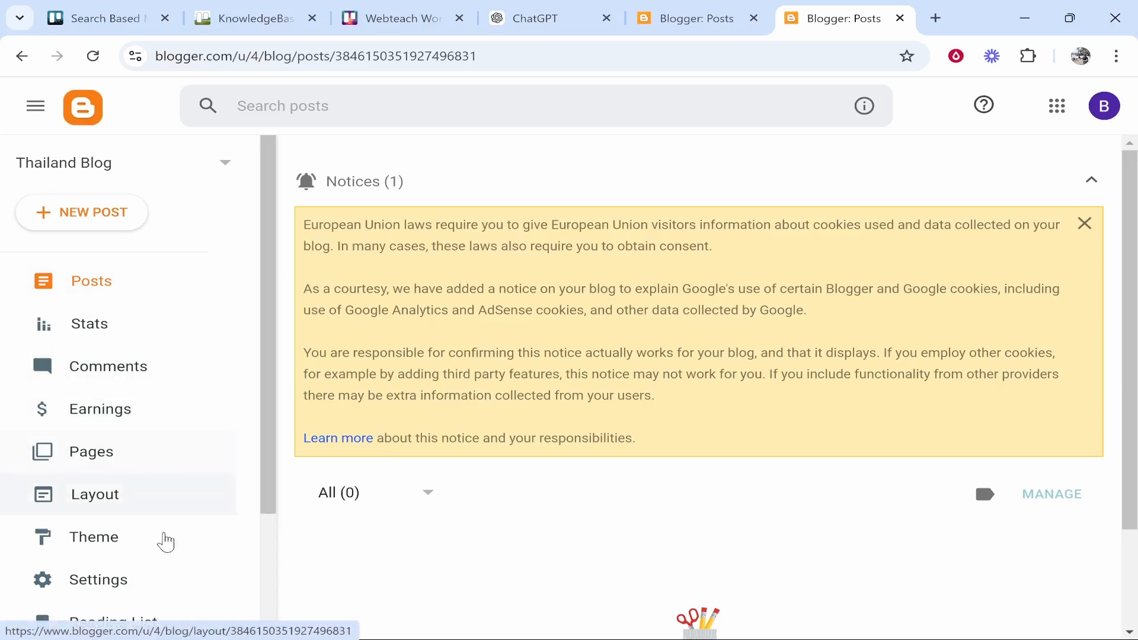
Open the Theme page and look over the current Contempo Light theme's options
left_click(110, 533)
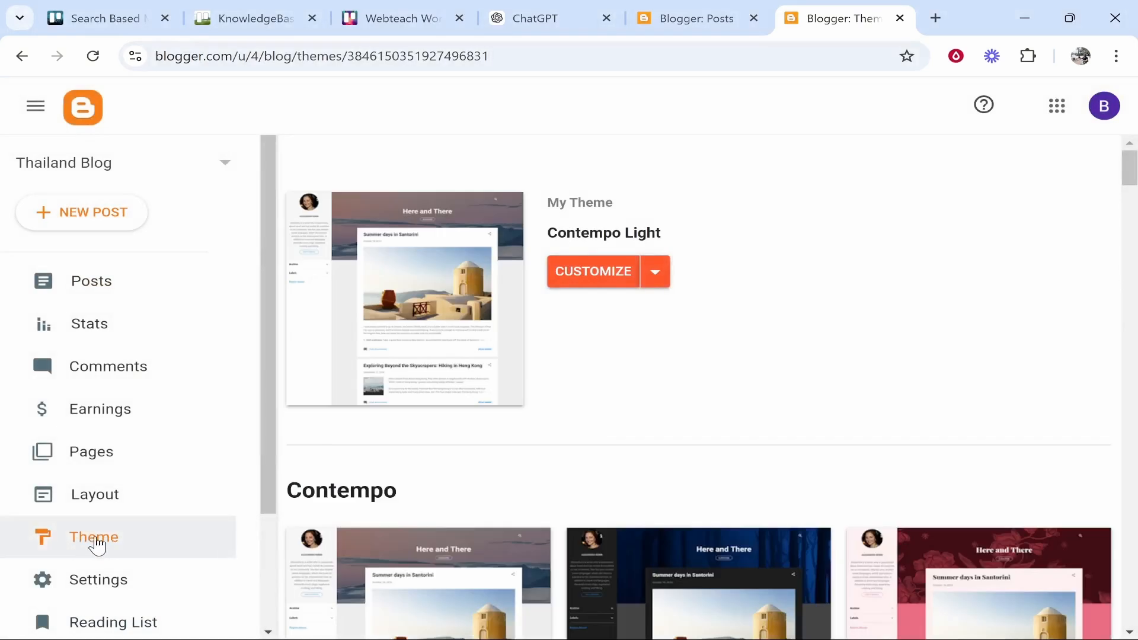
scroll(524, 370, "down", 2)
scroll(524, 370, "down", 7)
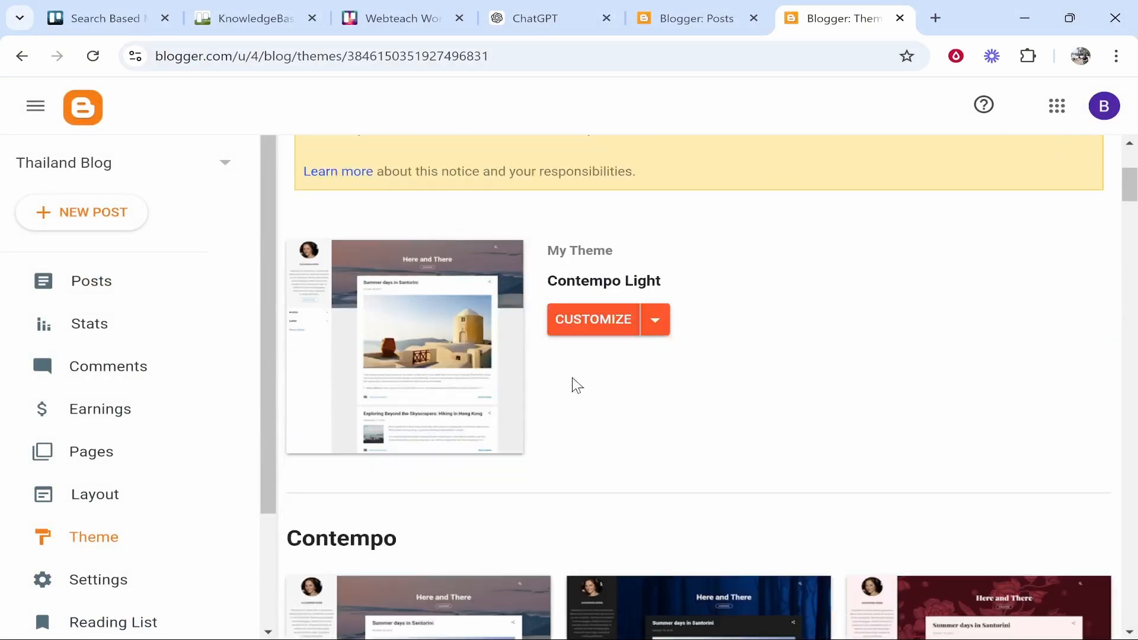
scroll(553, 183, "up", 5)
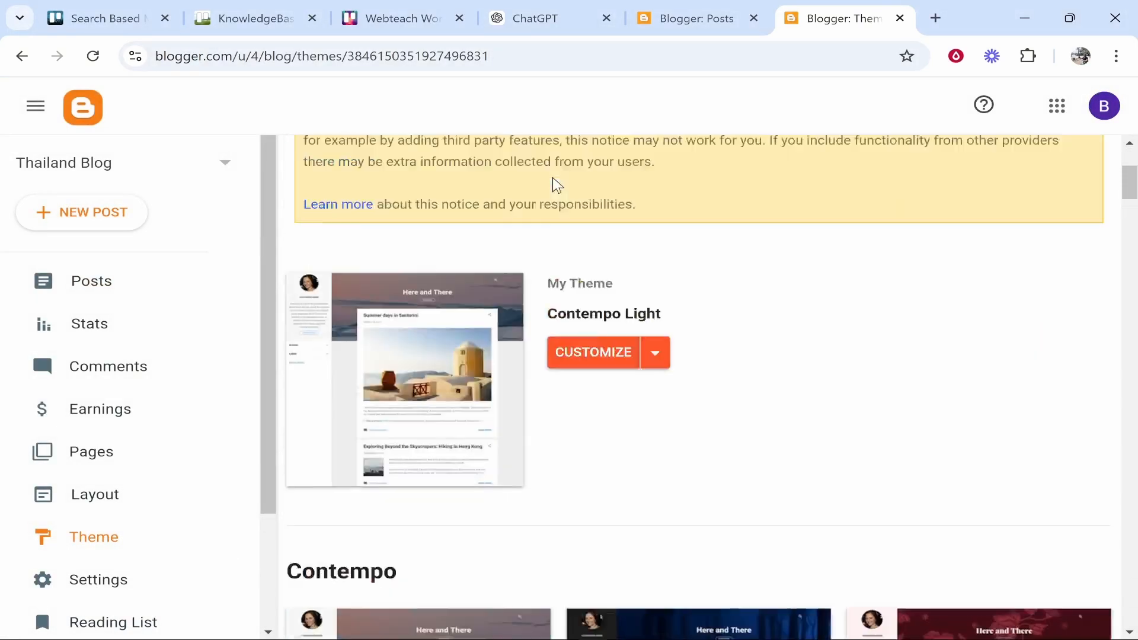
left_click(655, 408)
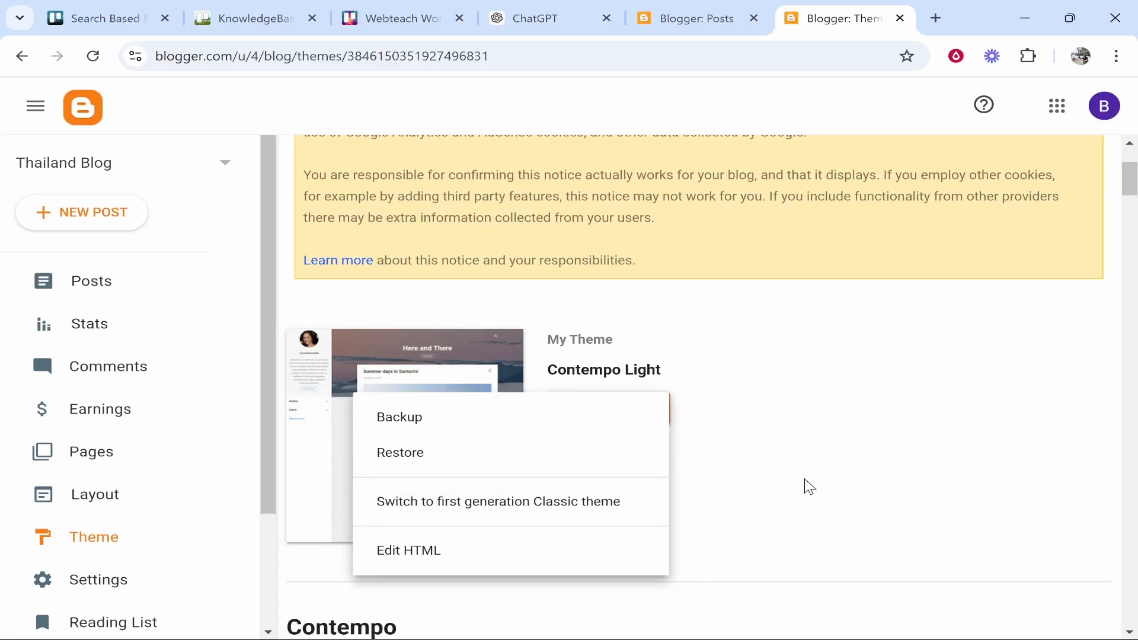
left_click(809, 486)
Inspect Contempo Light's Background, Advanced and Gadgets customizer settings, then return to Theme
left_click(567, 407)
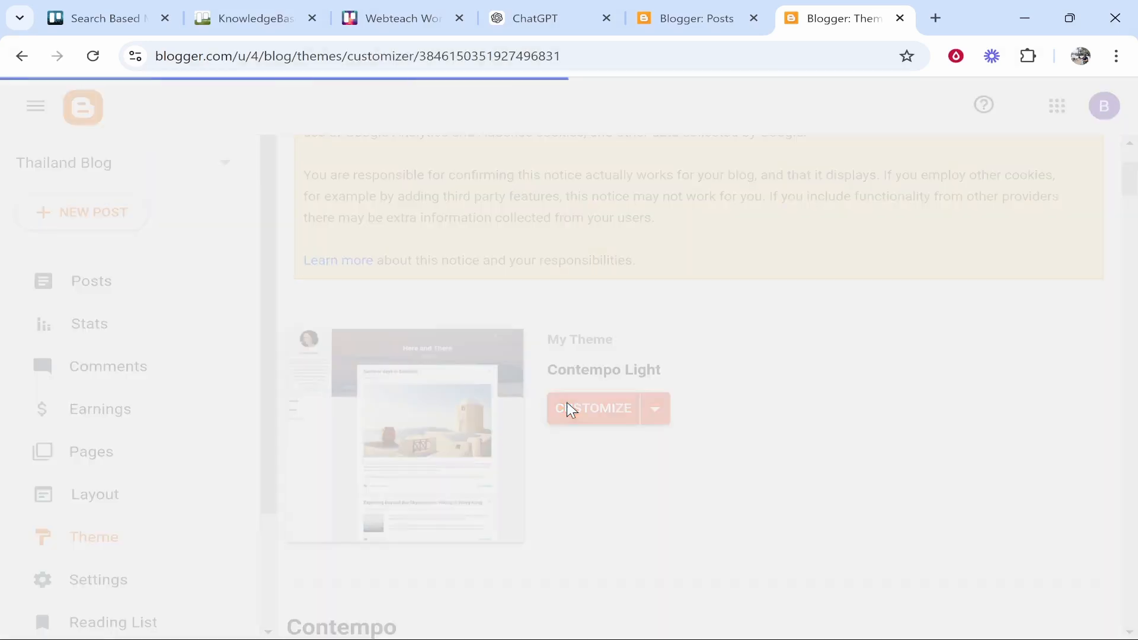
scroll(229, 422, "down", 2)
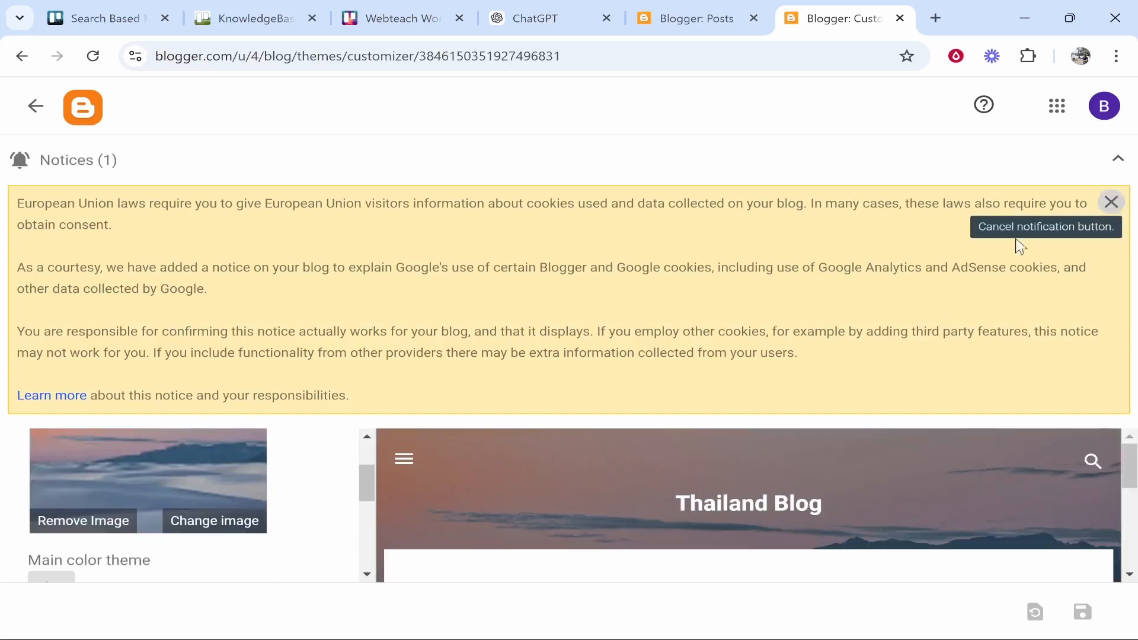
left_click(1111, 202)
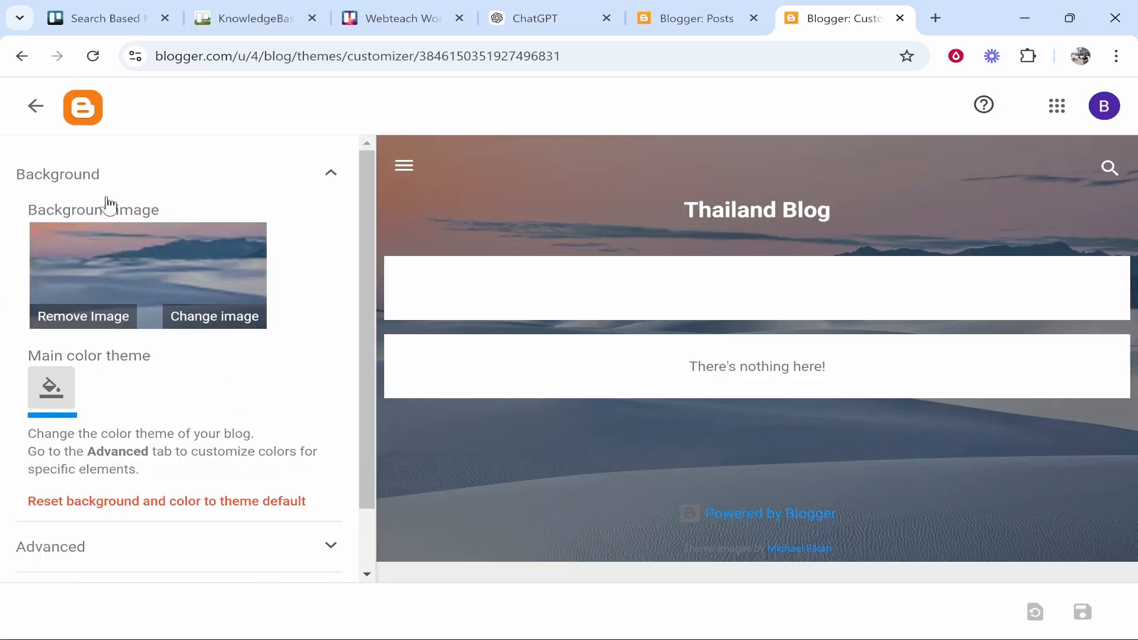
scroll(53, 385, "down", 1)
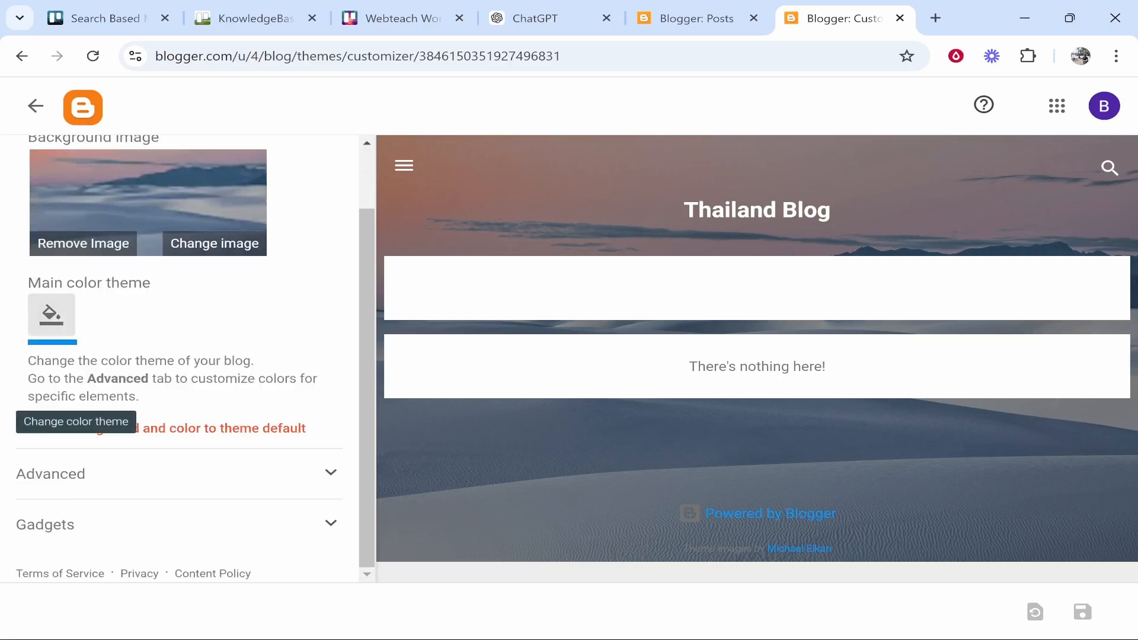
left_click(175, 465)
scroll(180, 465, "down", 3)
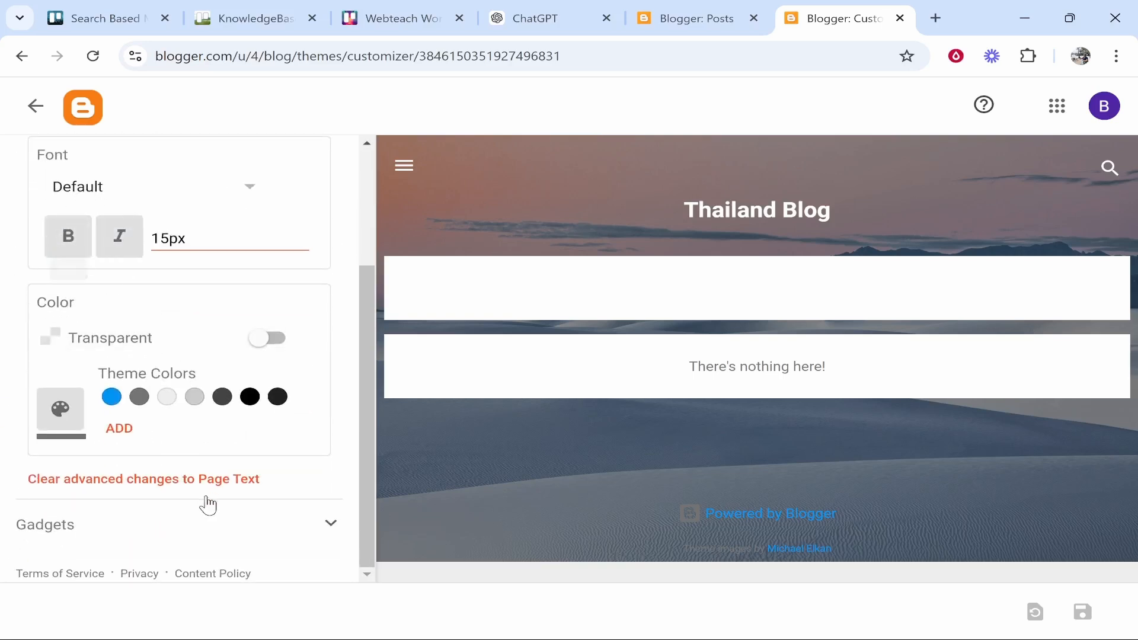
left_click(200, 524)
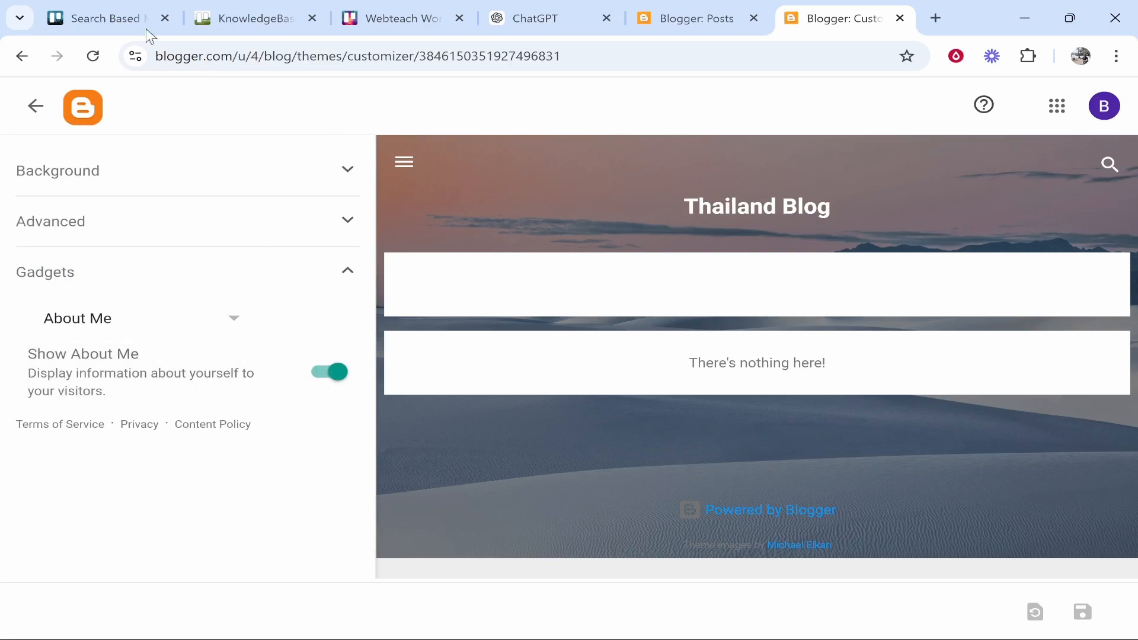
left_click(29, 103)
scroll(708, 376, "down", 2)
Scroll the theme gallery to Emporio and preview the Porcelain variant
scroll(713, 378, "up", 3)
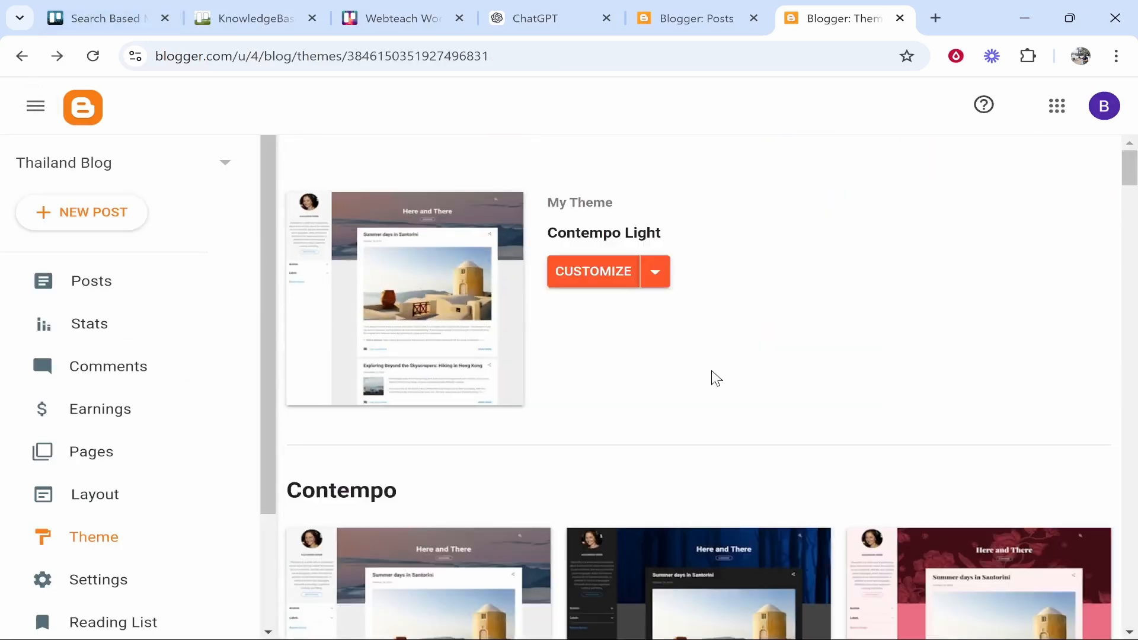
scroll(751, 341, "down", 9)
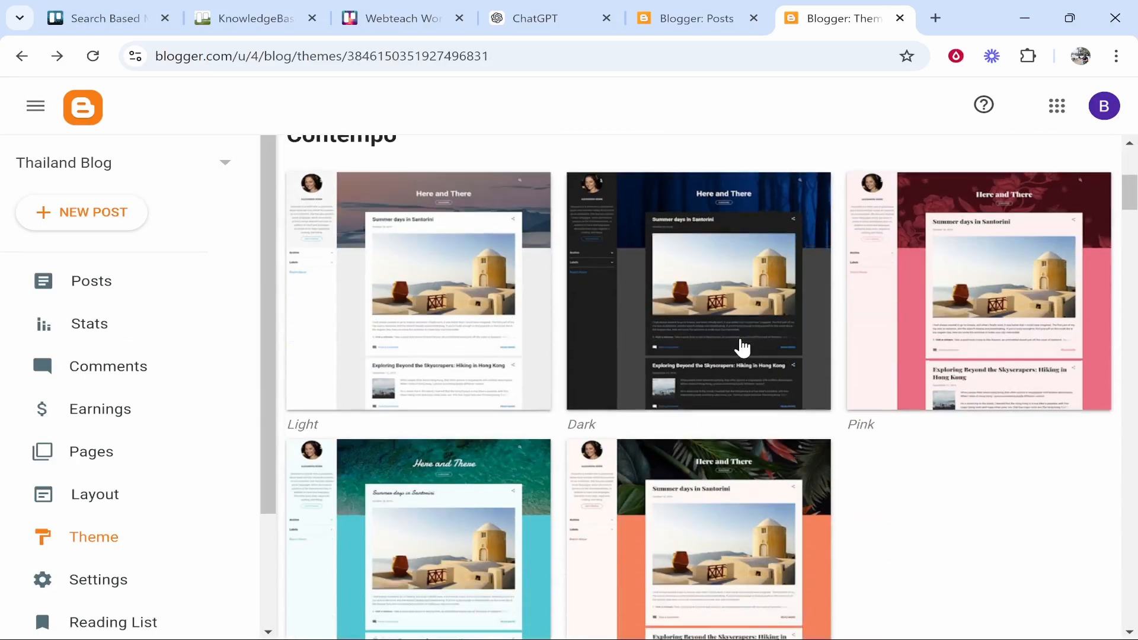
scroll(751, 353, "down", 15)
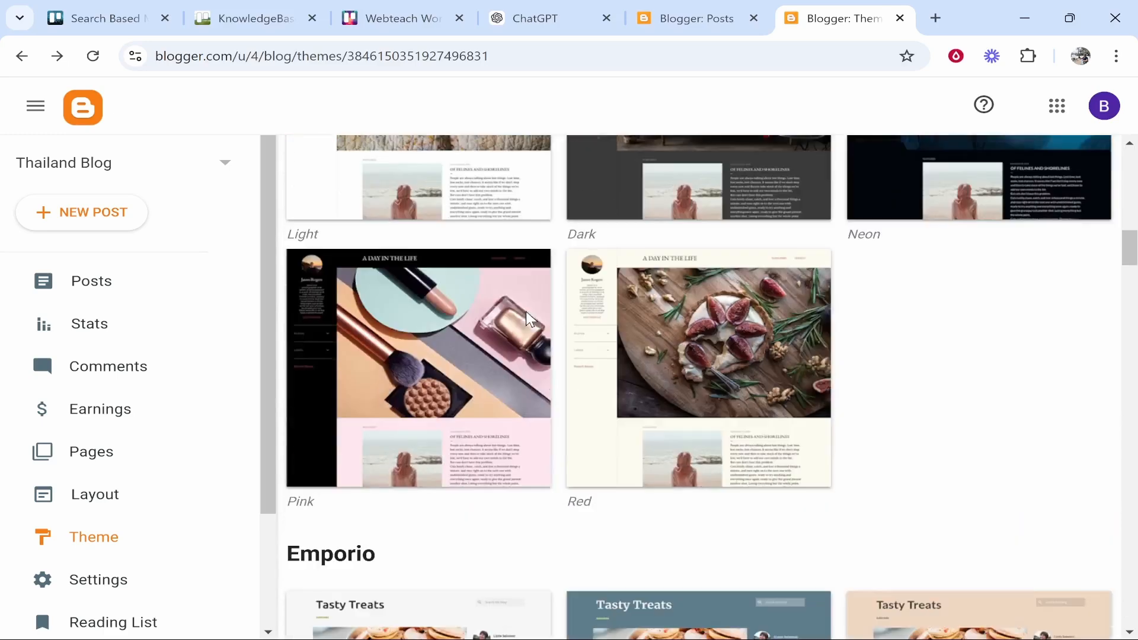
scroll(525, 317, "down", 15)
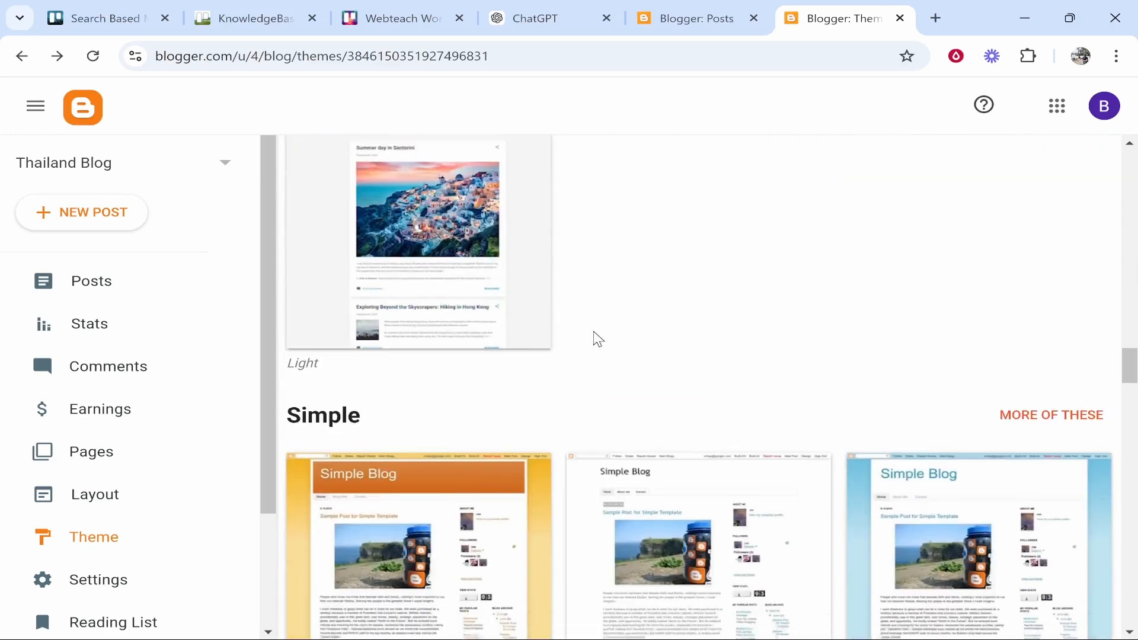
scroll(605, 380, "down", 5)
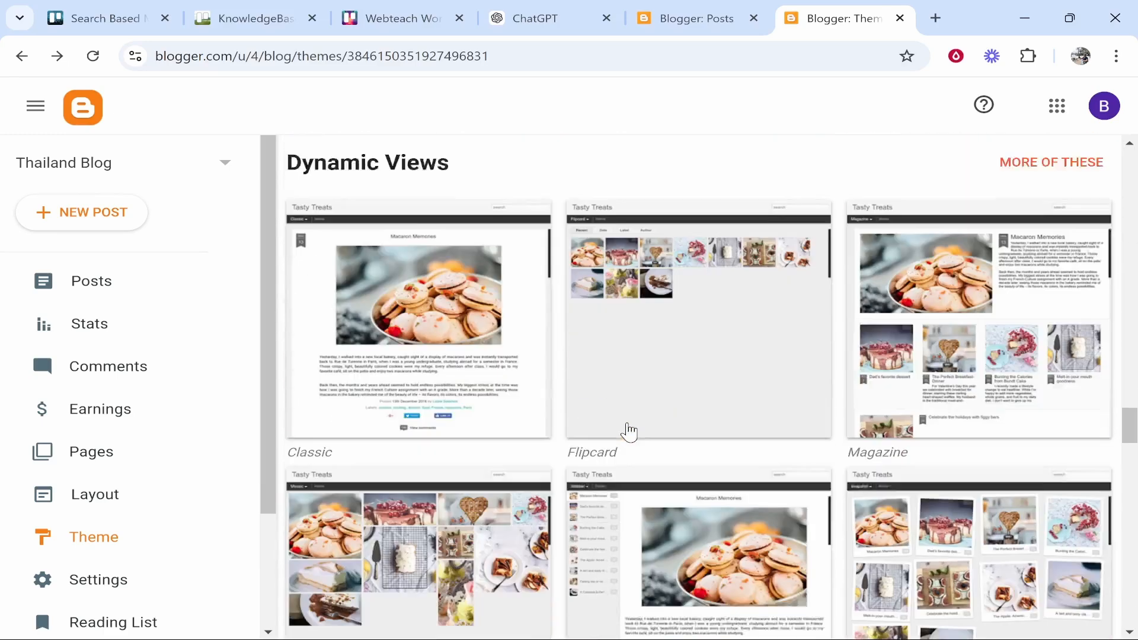
scroll(596, 408, "down", 7)
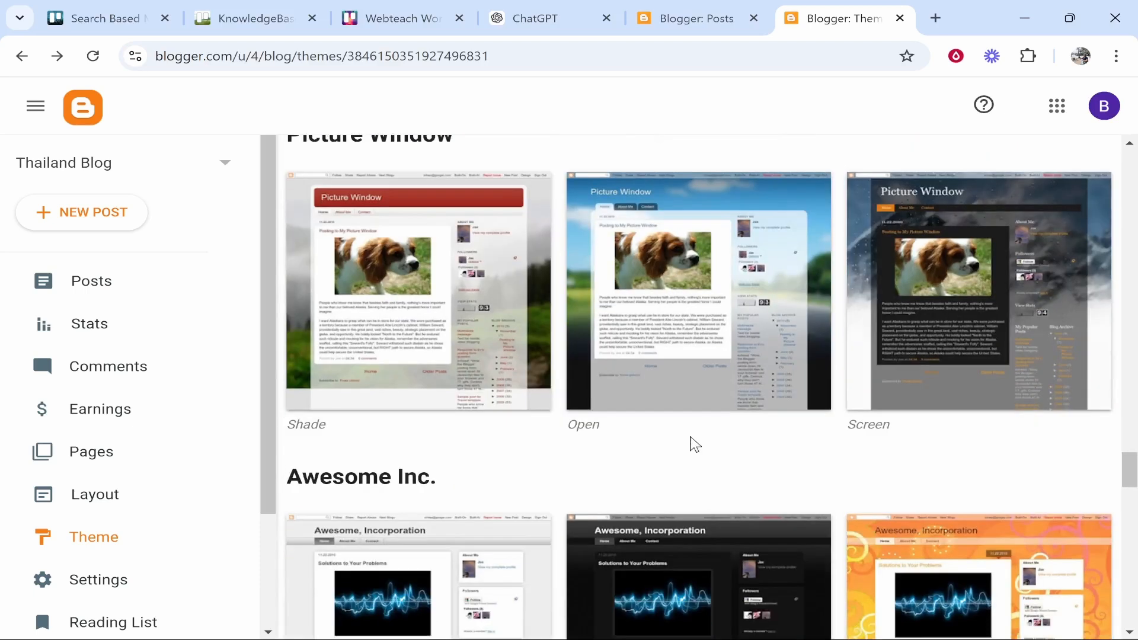
scroll(698, 444, "up", 20)
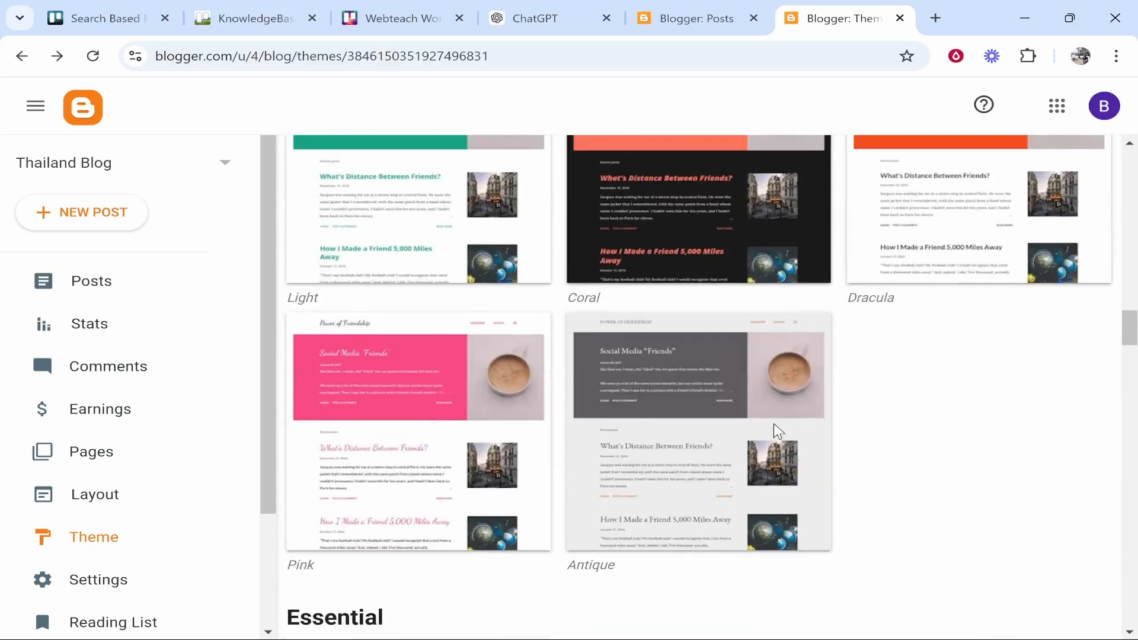
scroll(698, 456, "up", 12)
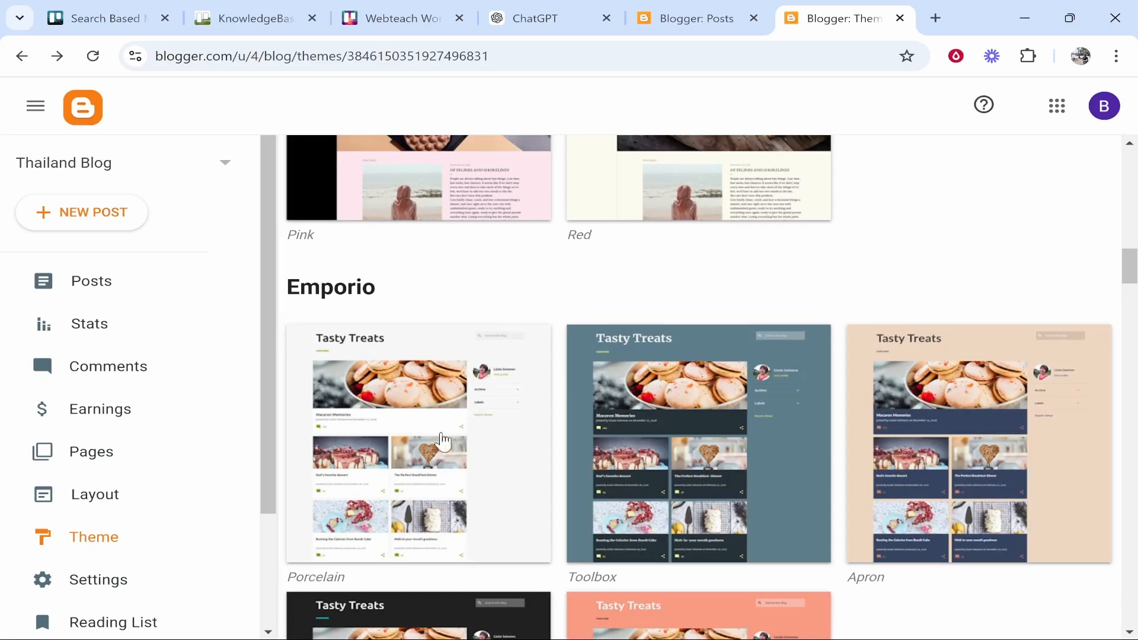
left_click(442, 438)
scroll(381, 424, "down", 7)
scroll(415, 474, "up", 5)
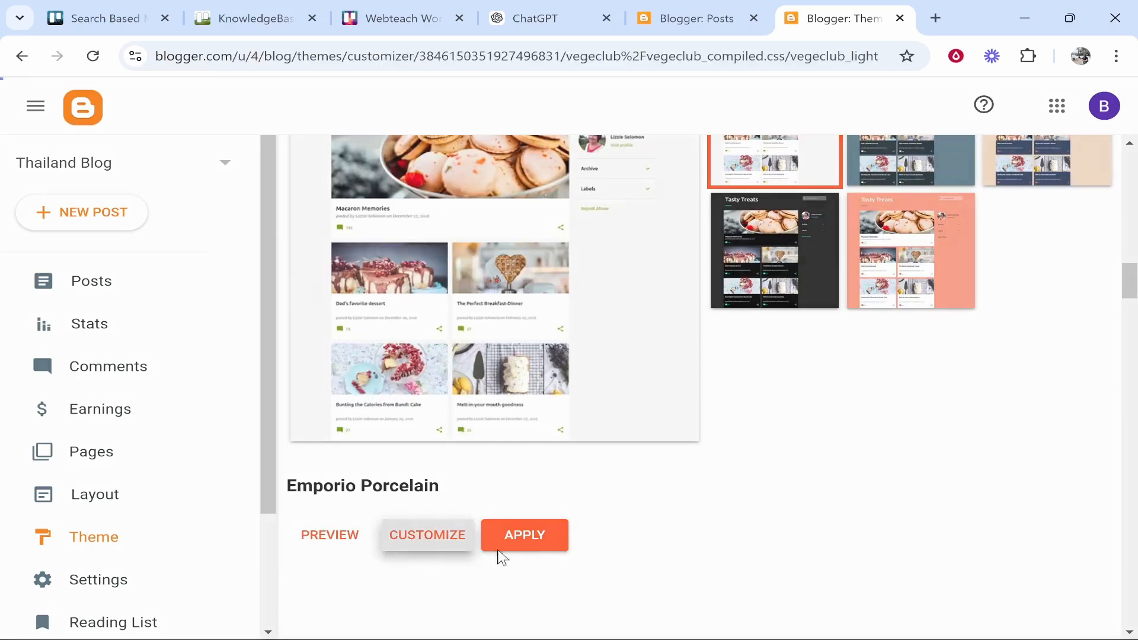
Customize Emporio Porcelain with an orange main colour theme
left_click(428, 535)
left_click(52, 390)
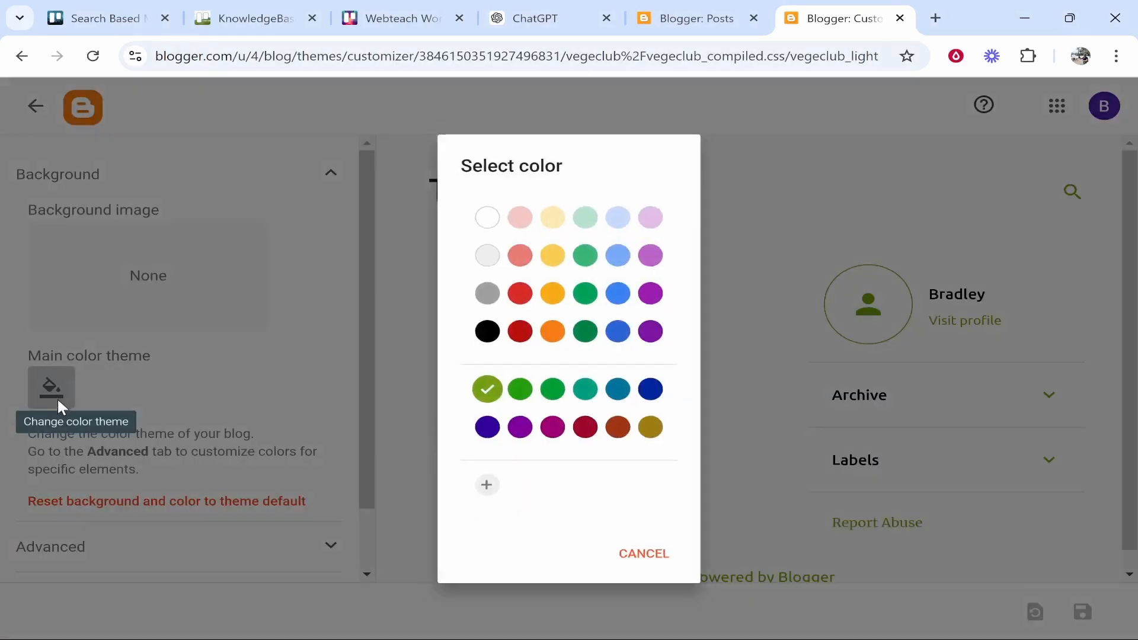
left_click(552, 330)
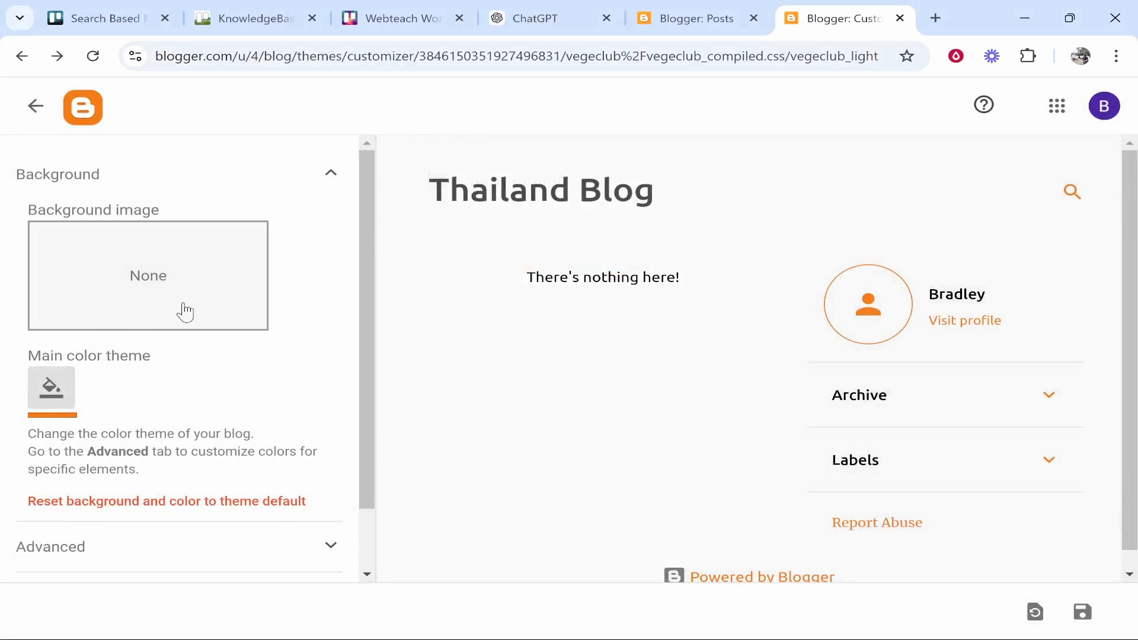
left_click(935, 18)
Search Google for 'unsplash' and open the Unsplash website
type("google.com")
key("Return")
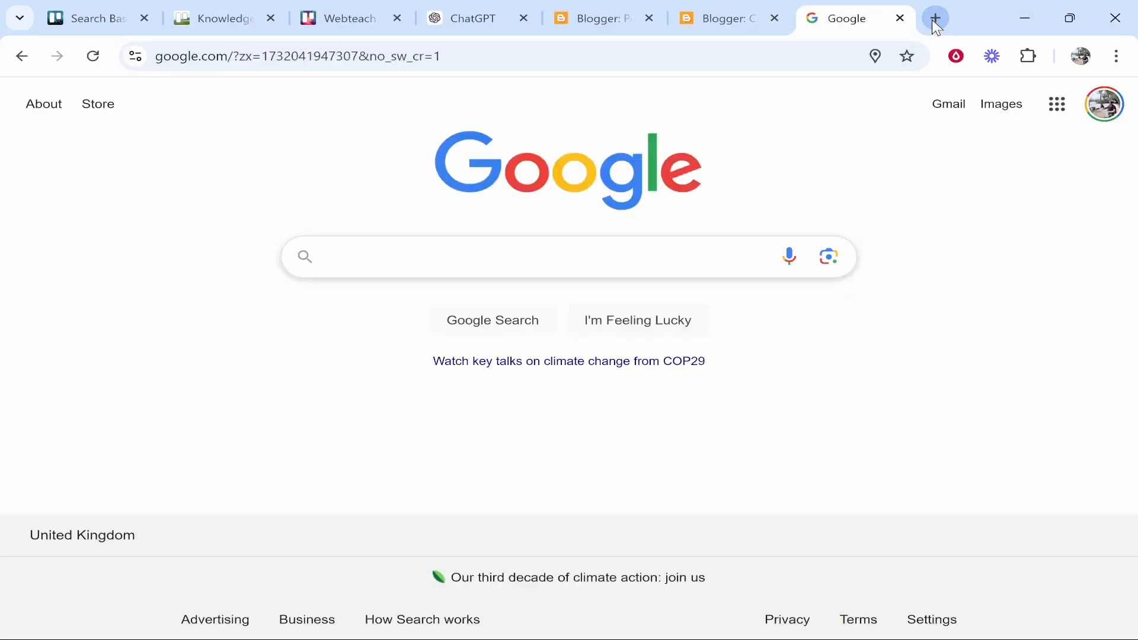
type("unpl")
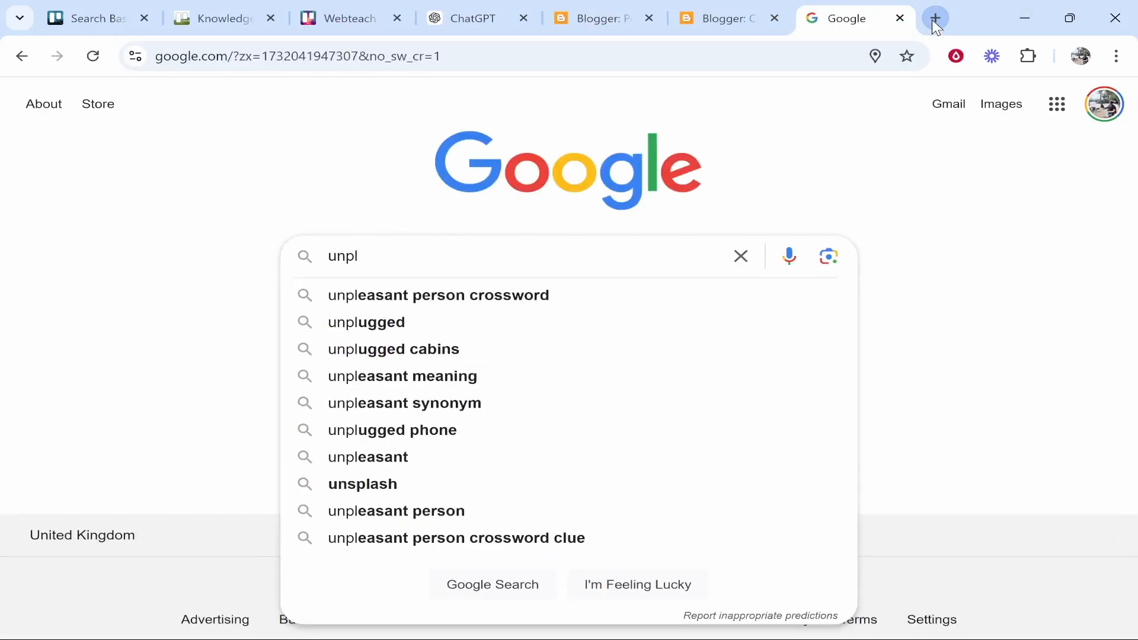
key("BackSpace")
key("BackSpace")
type("splash")
key("Return")
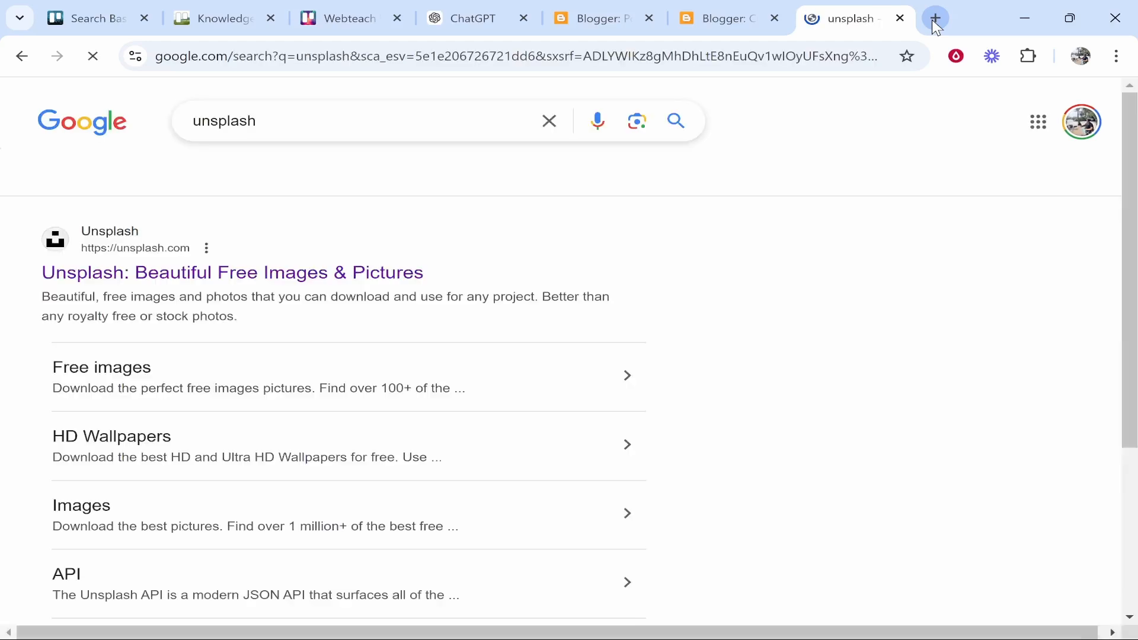
left_click(279, 273)
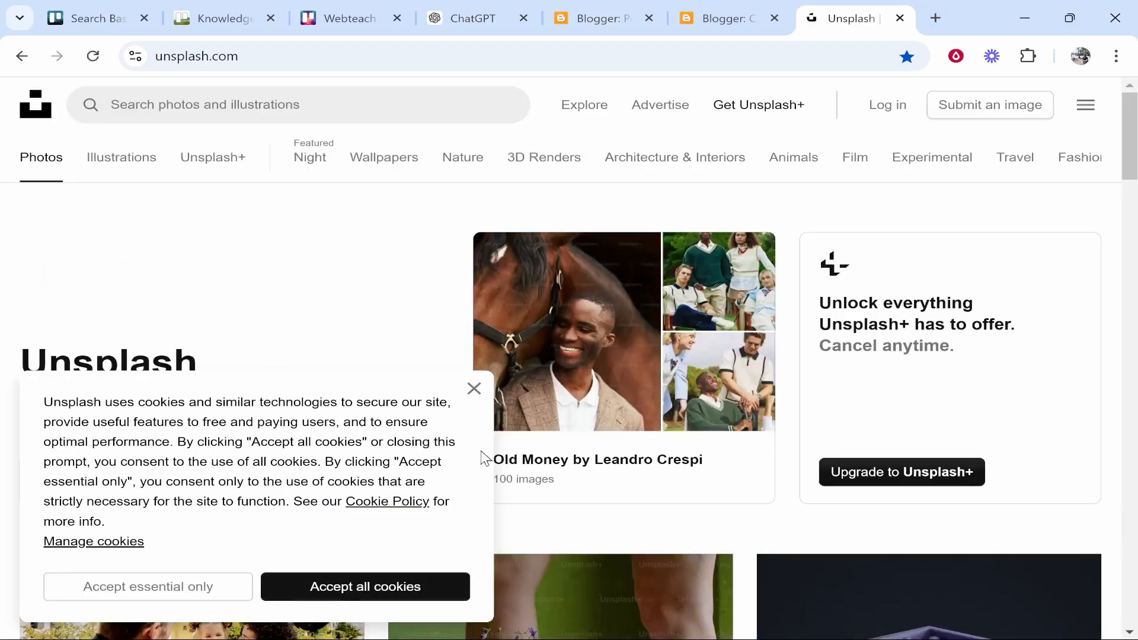
Download the aerial islands photo from Unsplash's 'thailand beaches' search results
left_click(474, 388)
left_click(267, 104)
type("t")
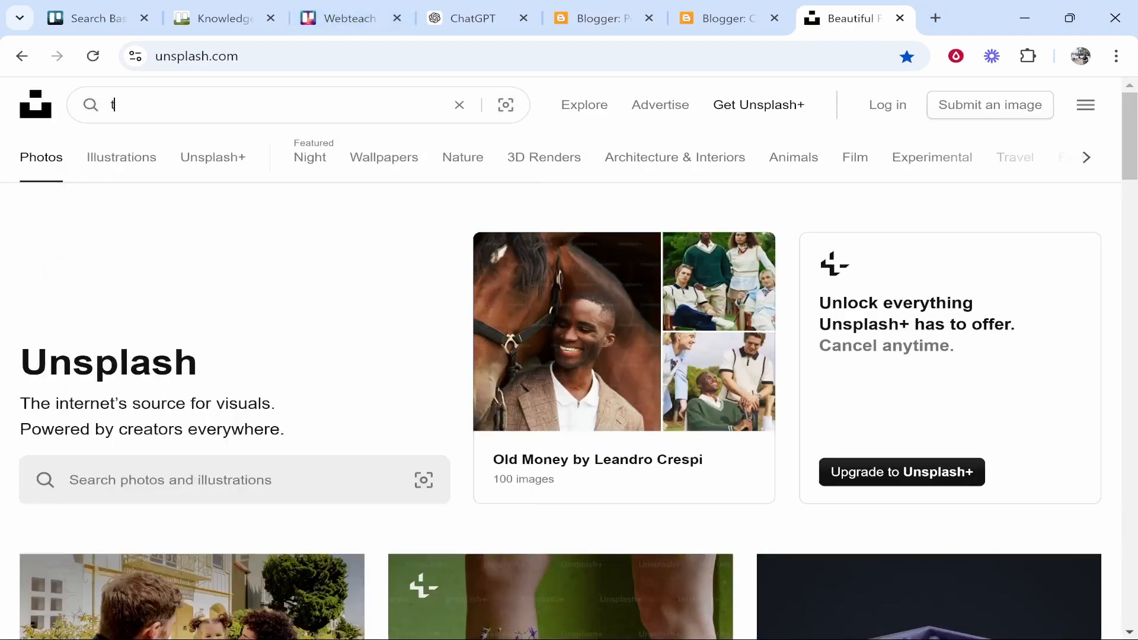
type("hailand beaches")
key("Return")
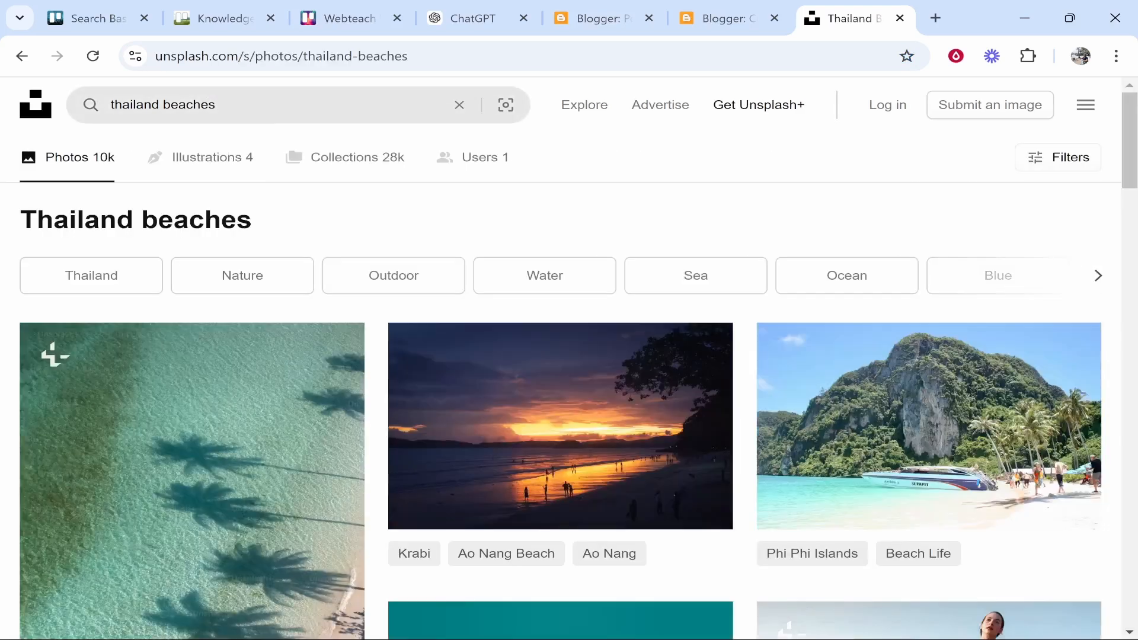
scroll(300, 231, "down", 8)
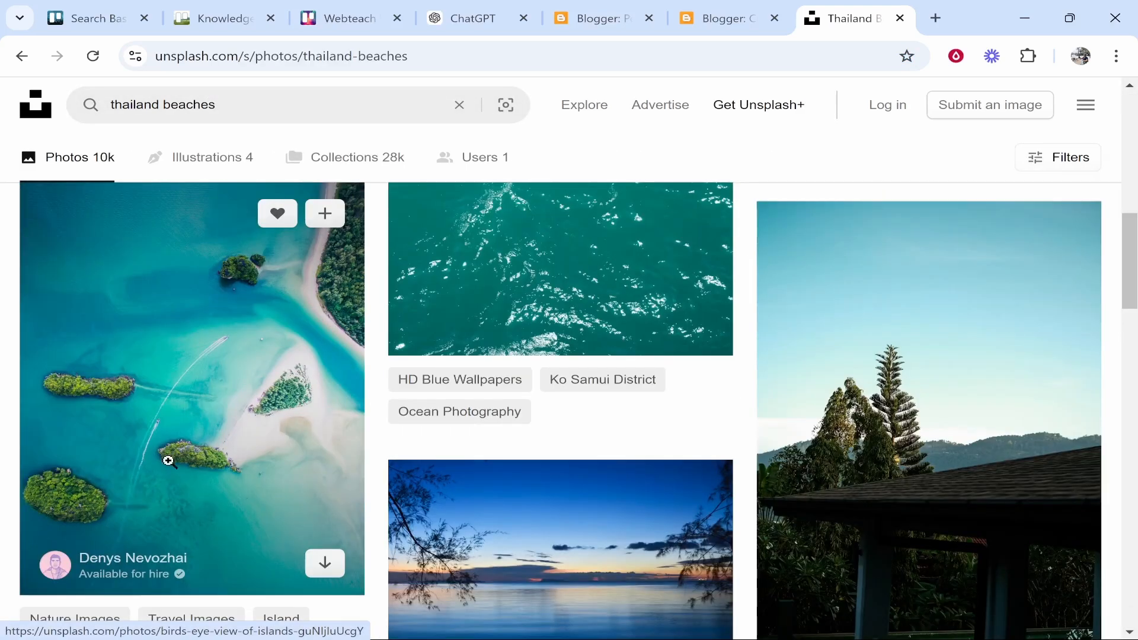
left_click(168, 461)
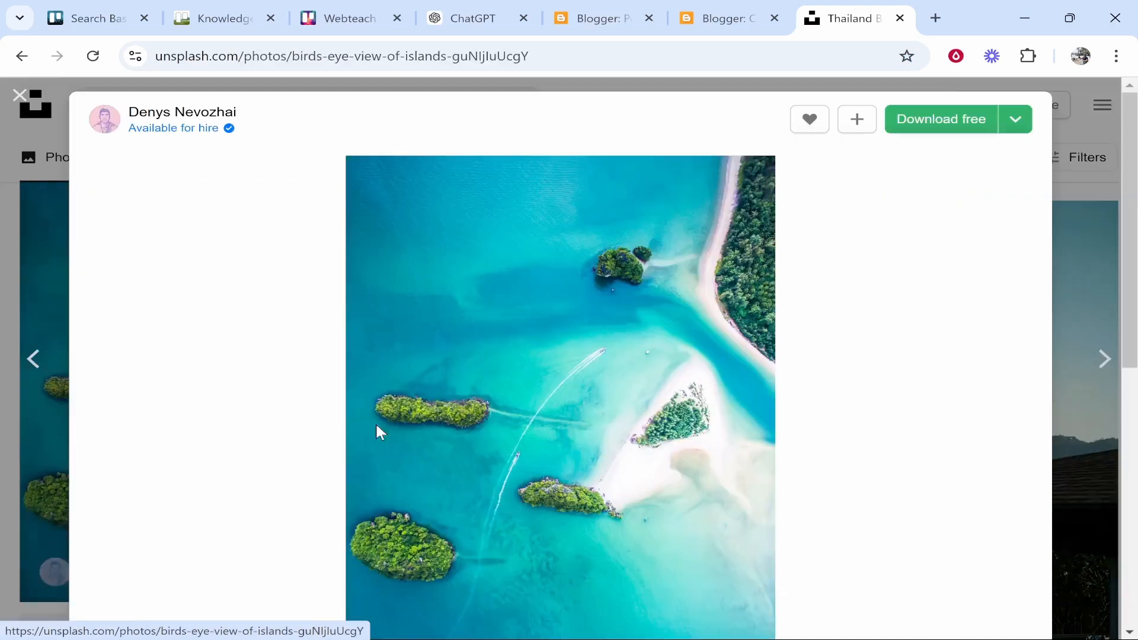
left_click(913, 126)
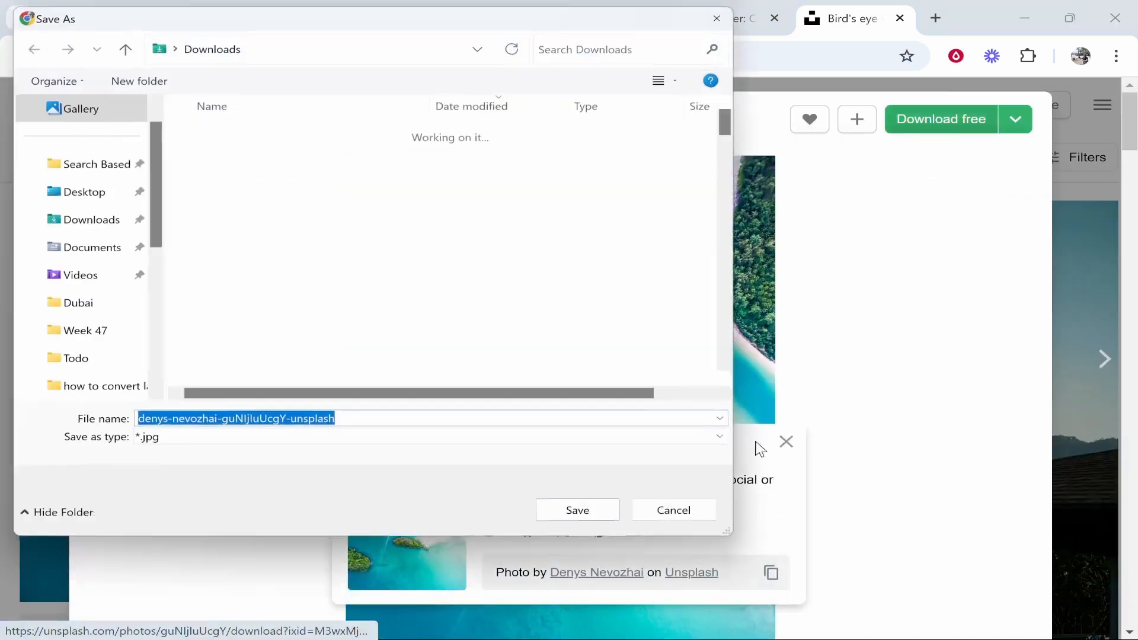
left_click(589, 529)
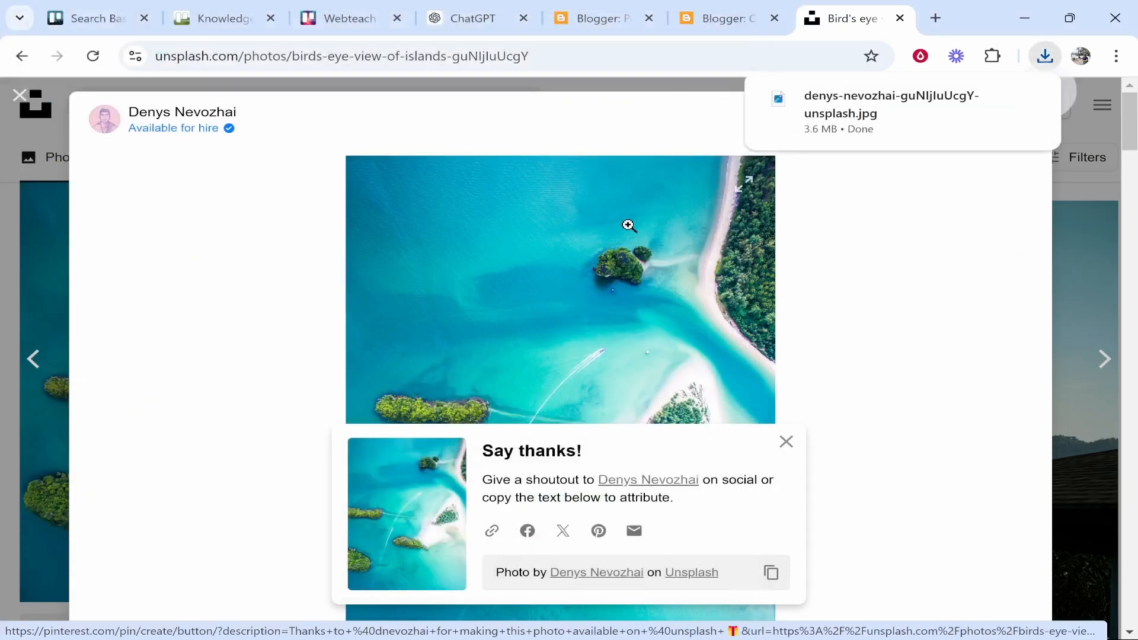
left_click(724, 18)
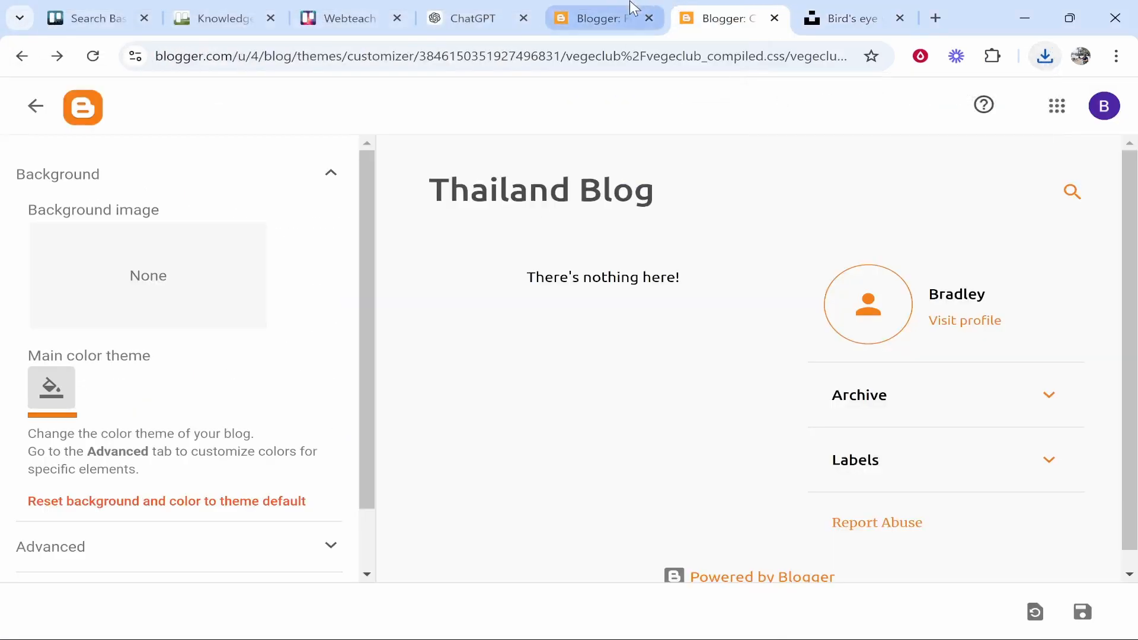
Upload the islands photo as the background image, using a smaller copy within 1800x1600
left_click(120, 290)
left_click(229, 190)
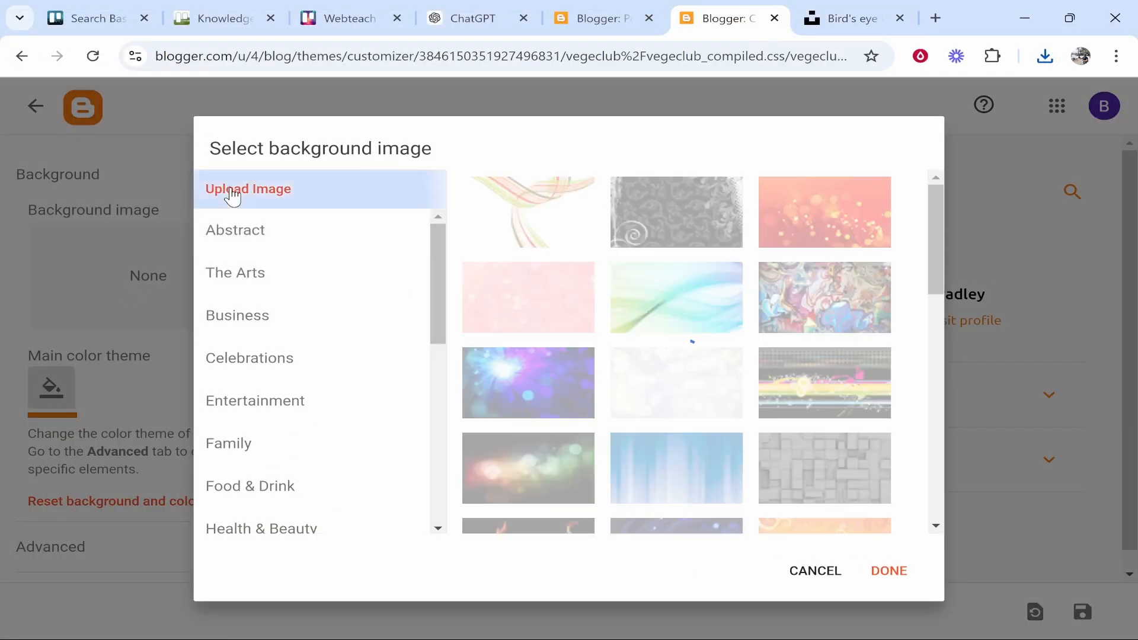
left_click(619, 249)
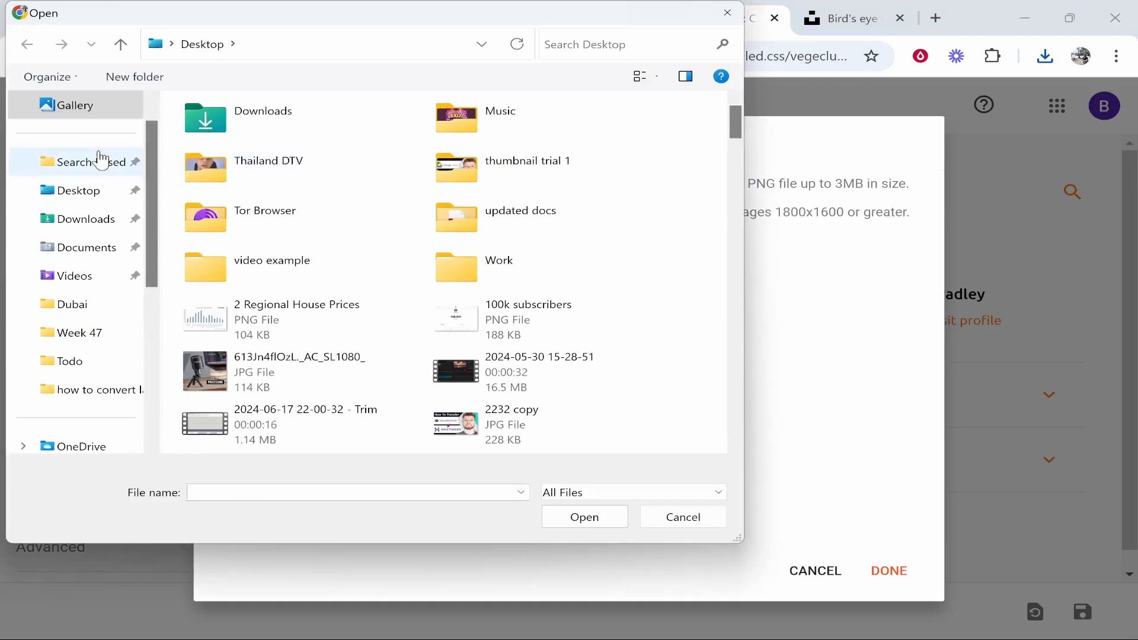
left_click(95, 222)
double_click(312, 157)
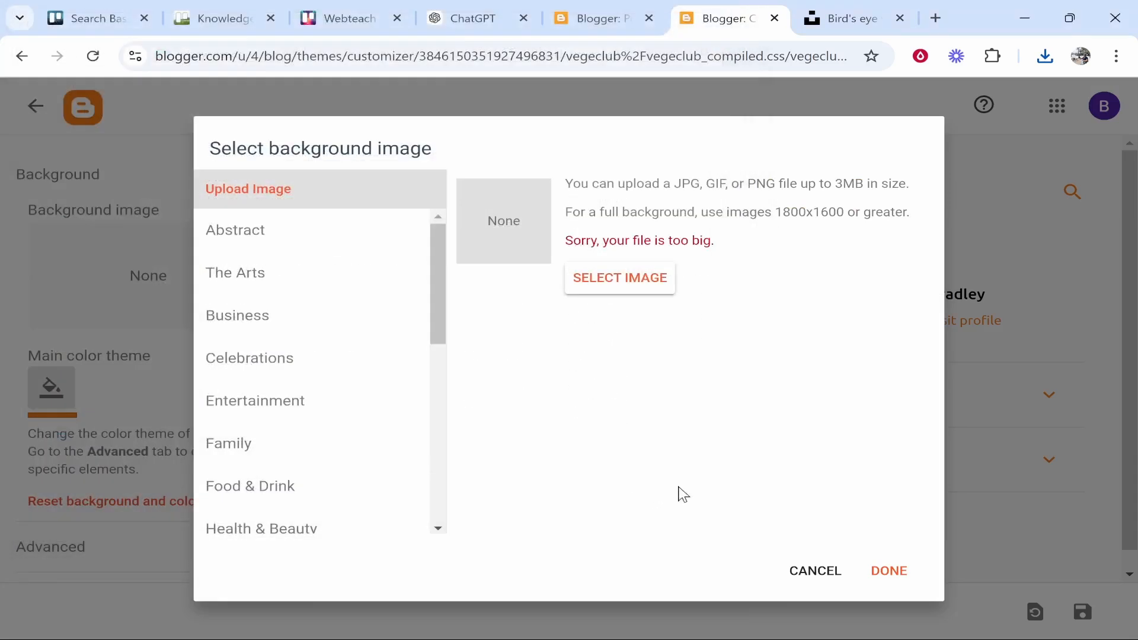
left_click_drag(731, 229, 564, 240)
left_click(742, 248)
left_click_drag(775, 211, 828, 212)
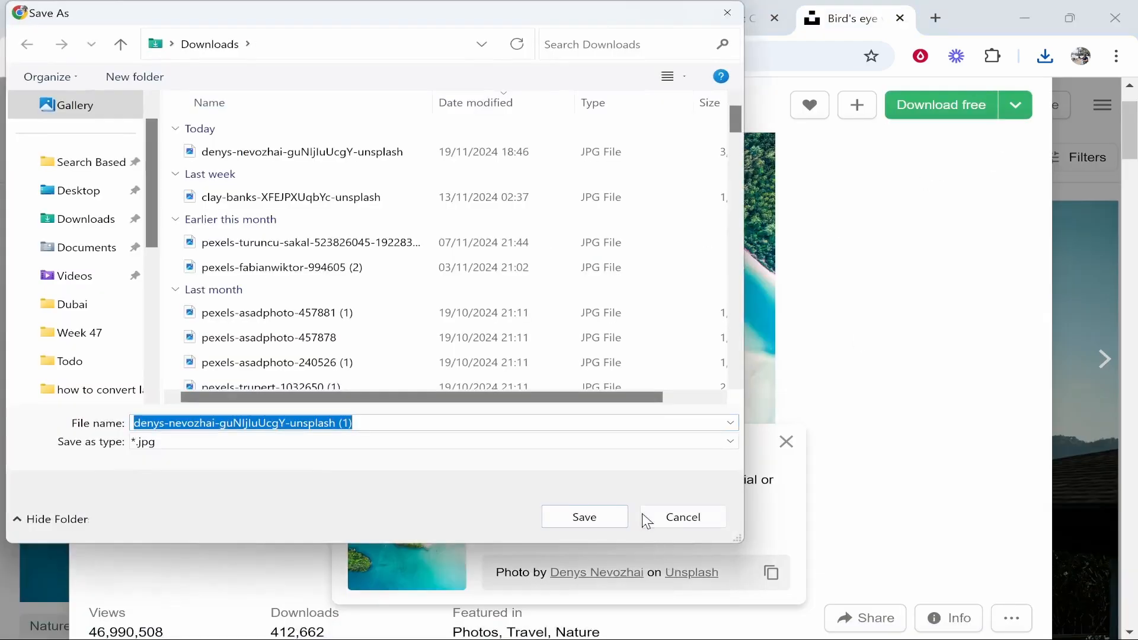
left_click(584, 517)
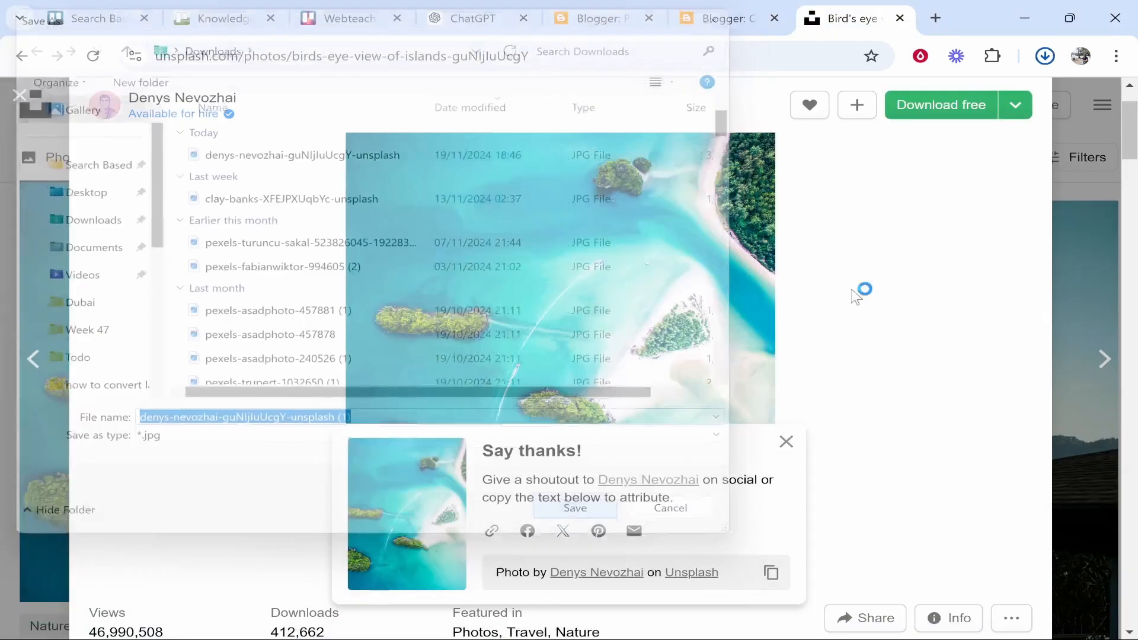
left_click(1029, 116)
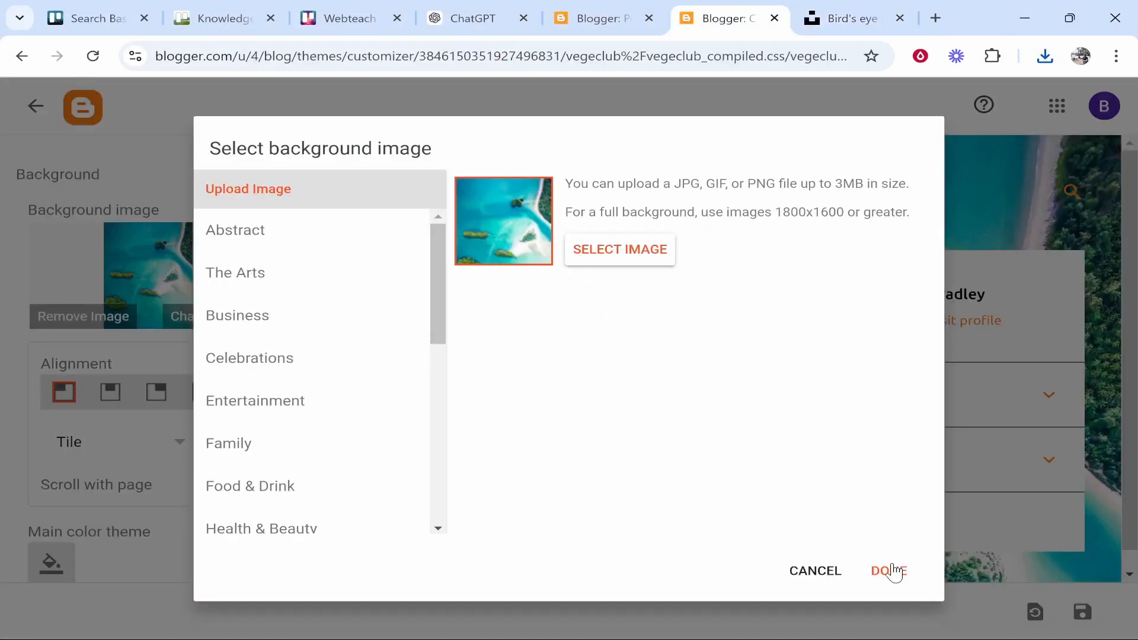
left_click(889, 570)
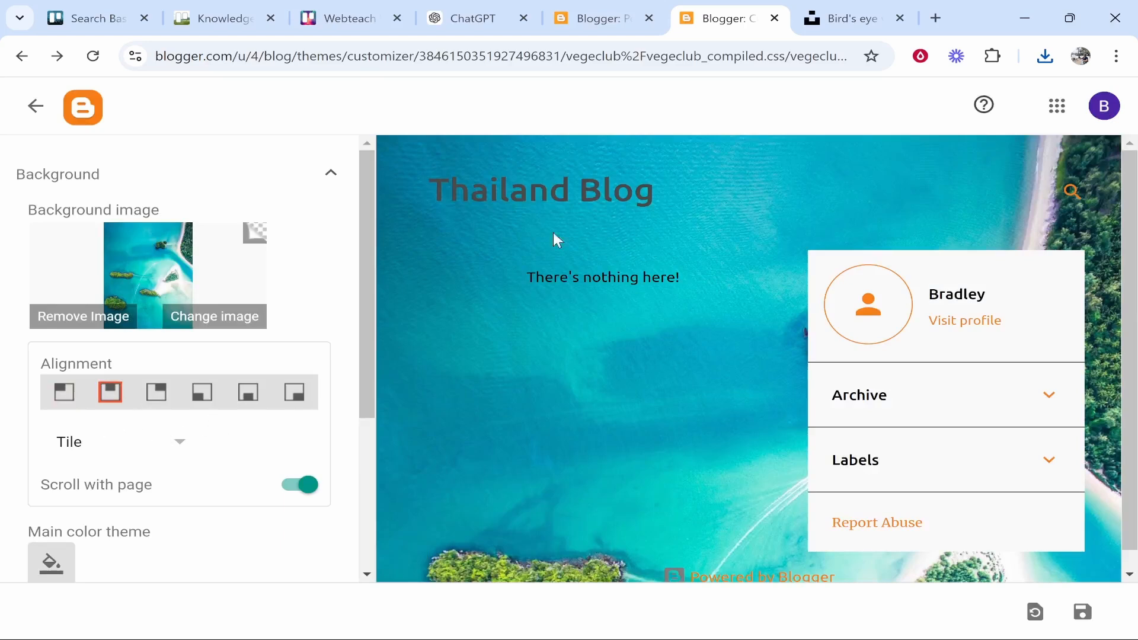
Save the theme changes and return to the Theme page
scroll(249, 371, "down", 2)
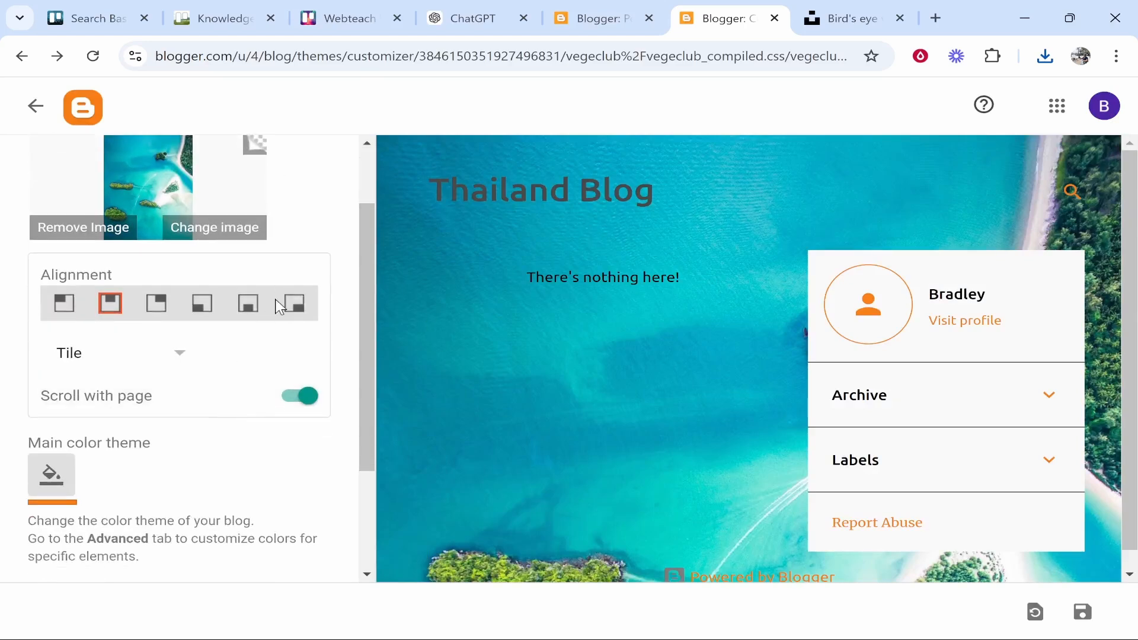
scroll(353, 328, "down", 3)
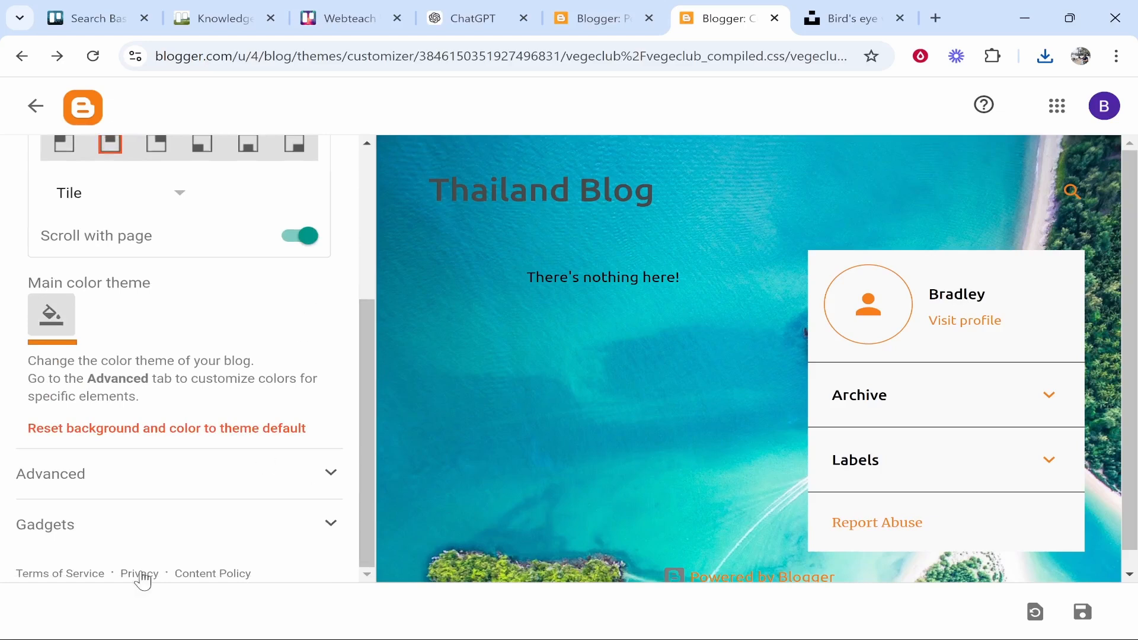
scroll(140, 579, "up", 5)
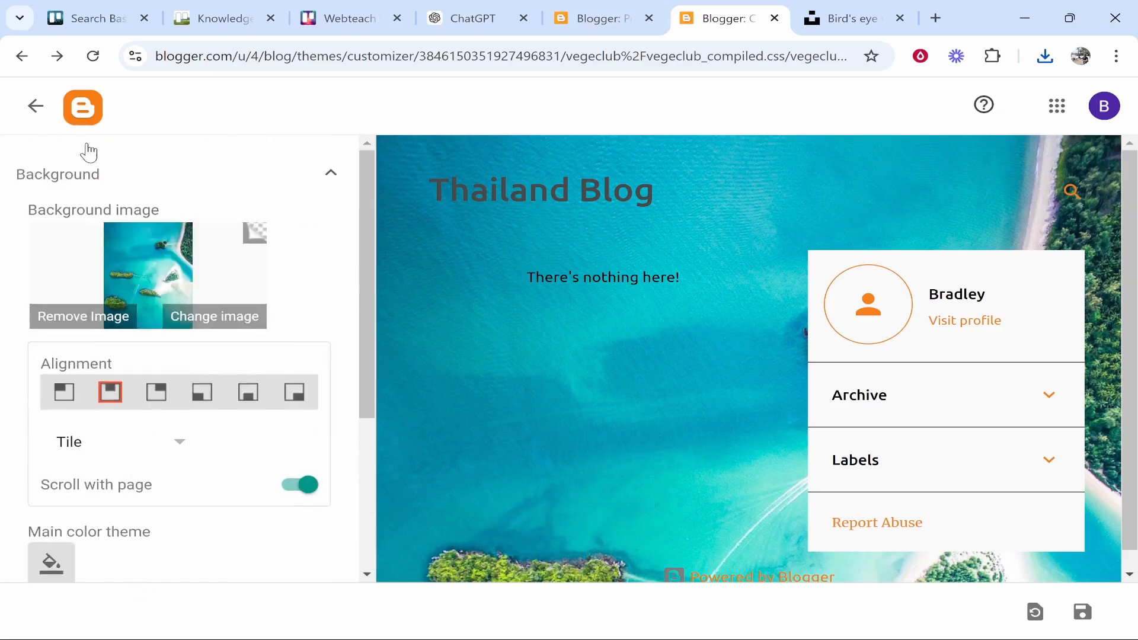
left_click(30, 107)
key("Escape")
scroll(158, 314, "down", 4)
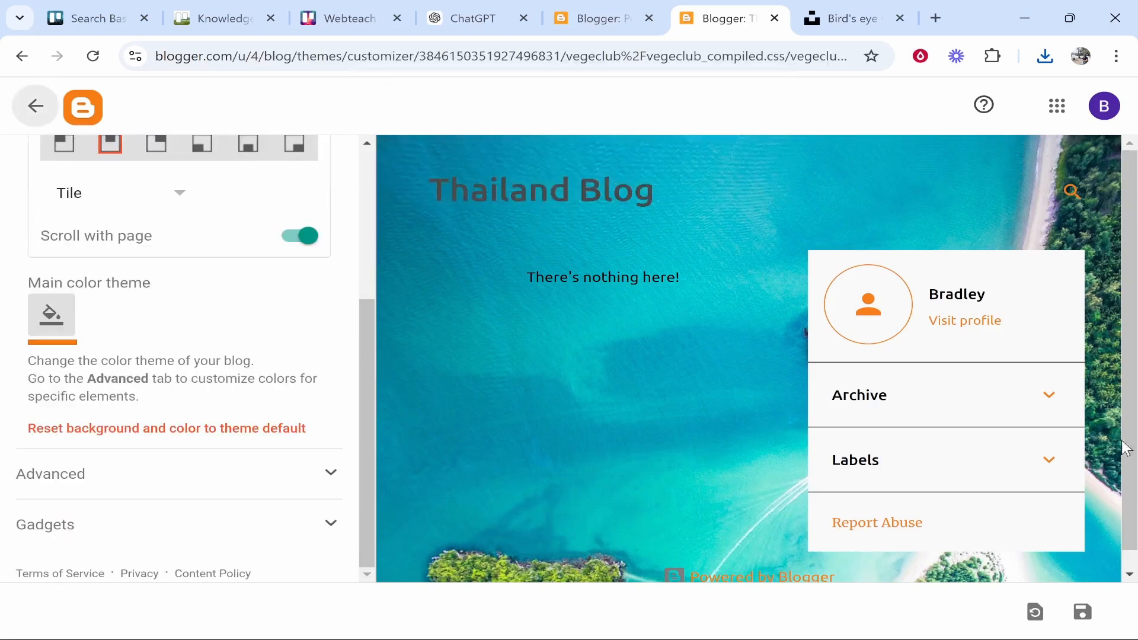
left_click(1081, 612)
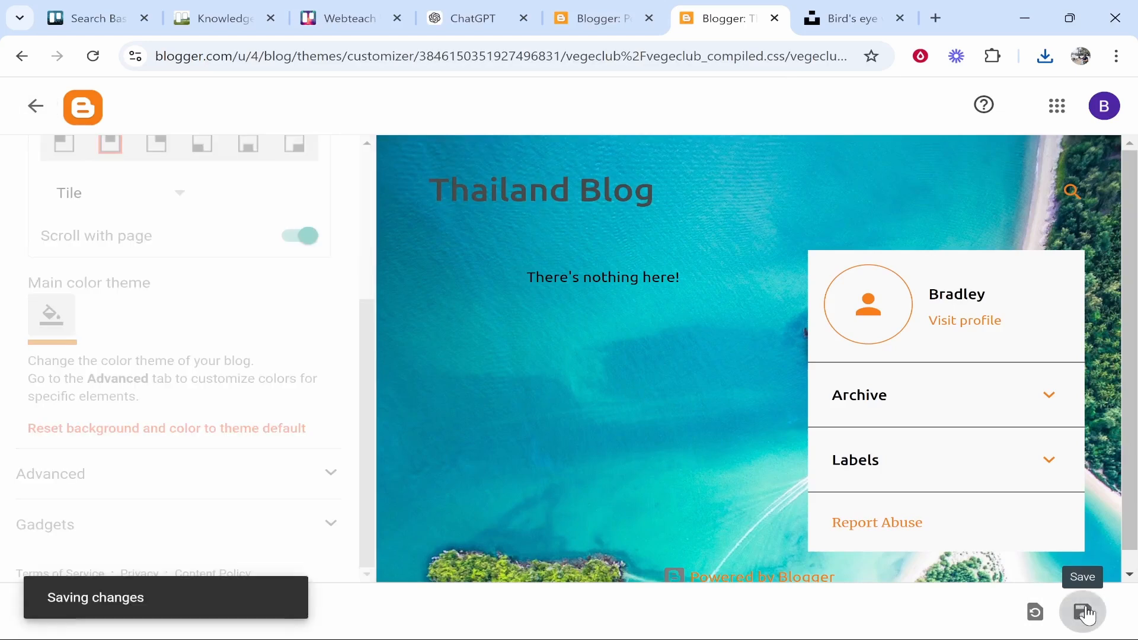
scroll(243, 366, "up", 4)
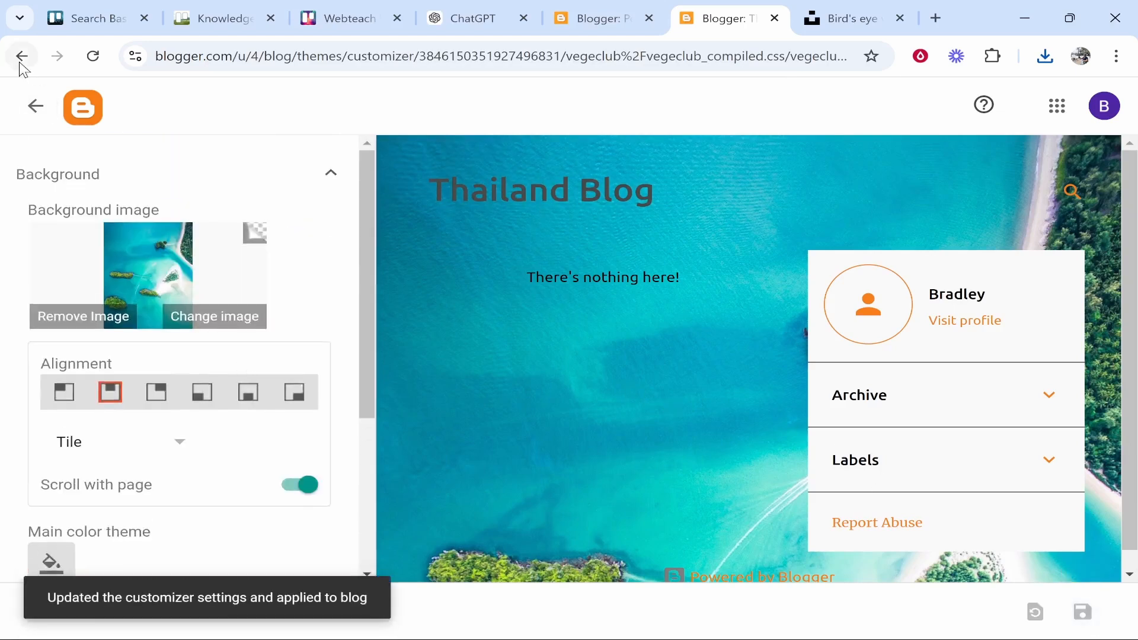
left_click(36, 107)
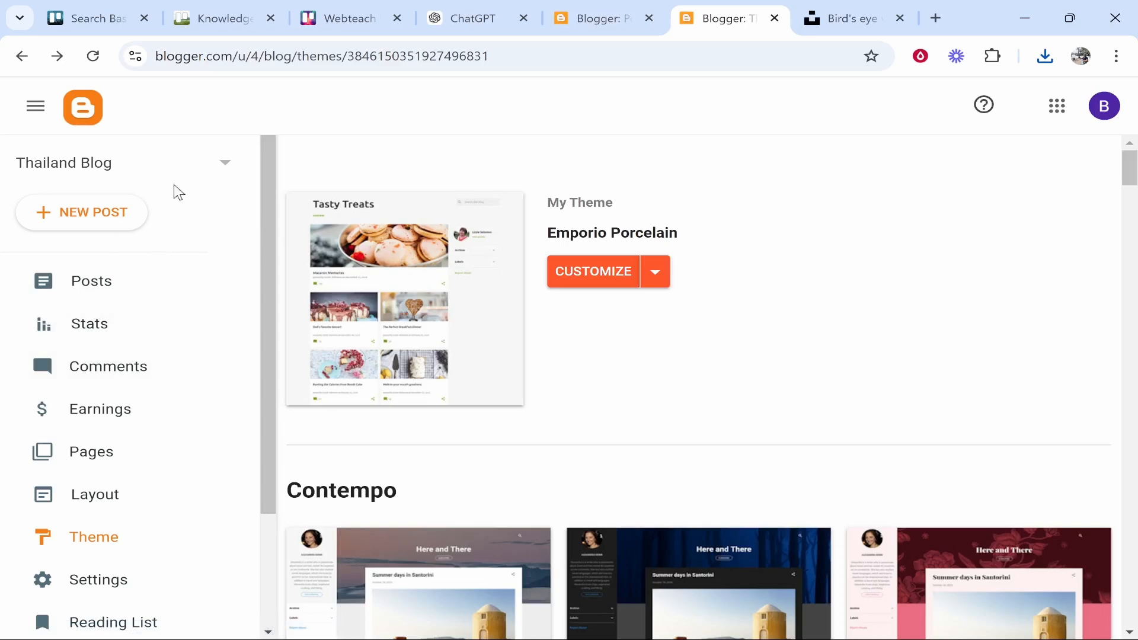
Open the live Thailand Blog in a new tab and dismiss its cookie notice
left_click(116, 175)
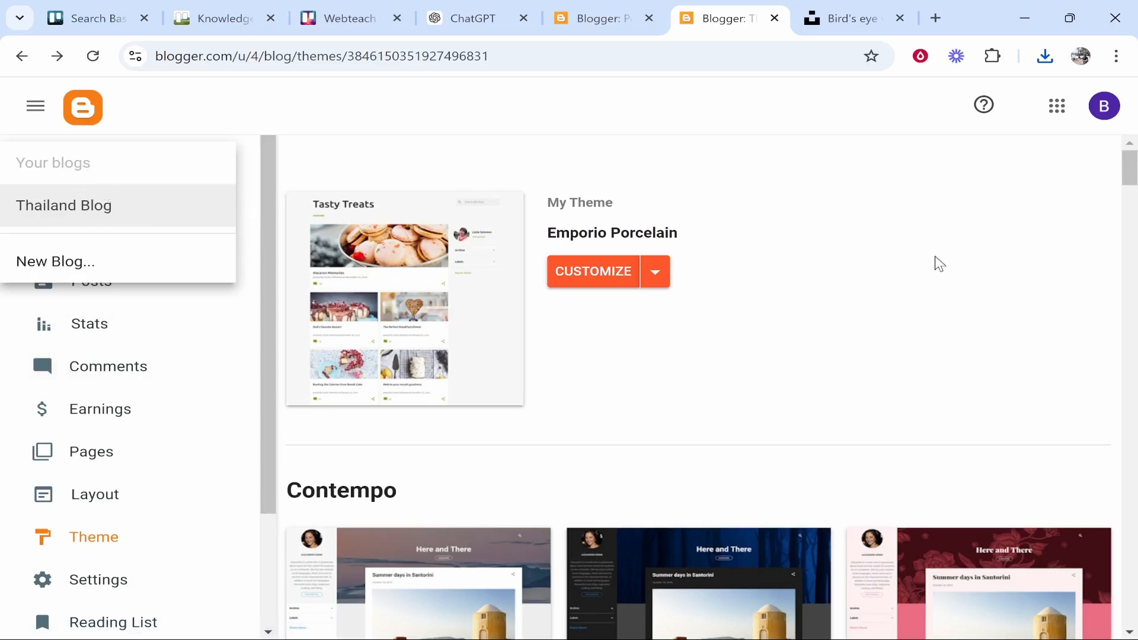
left_click(961, 257)
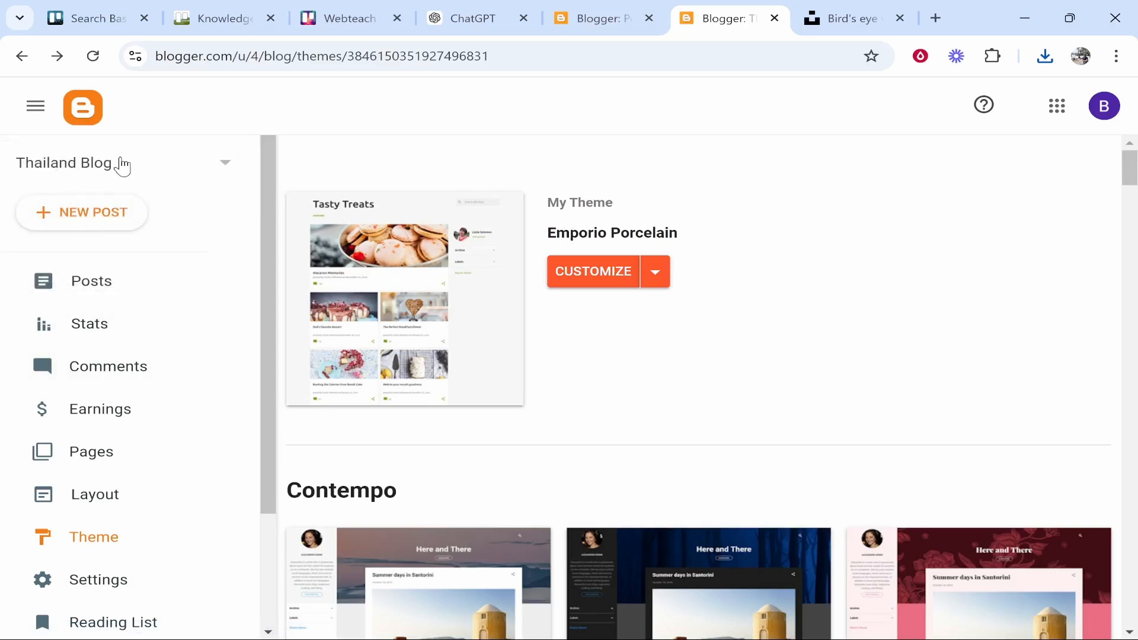
scroll(227, 333, "down", 2)
scroll(227, 333, "down", 2)
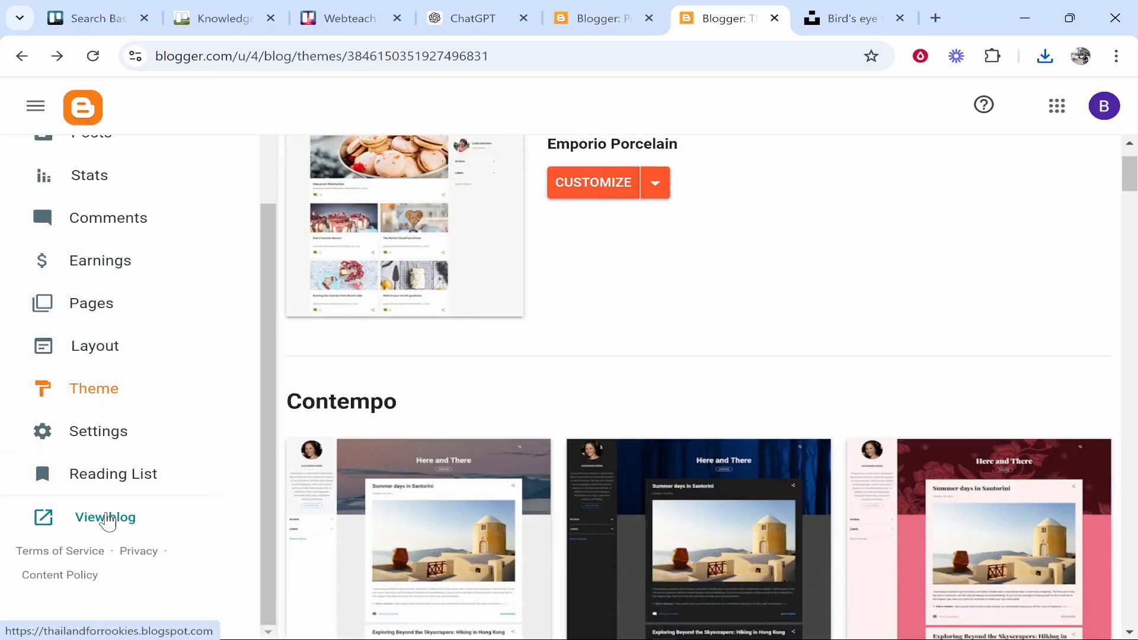
left_click(113, 519)
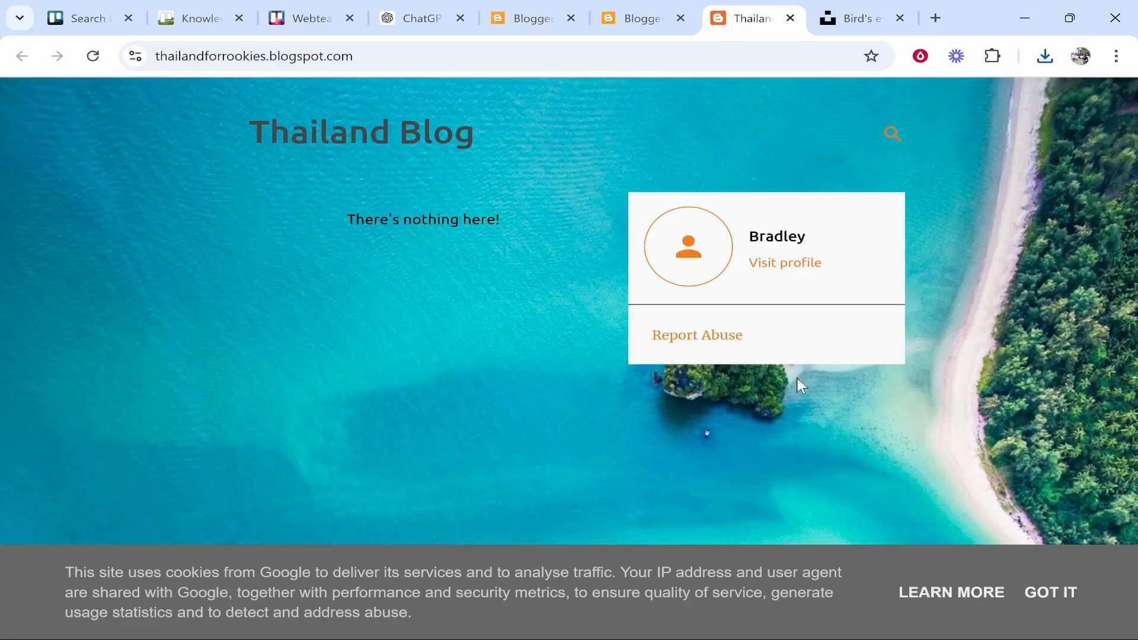
left_click(1061, 595)
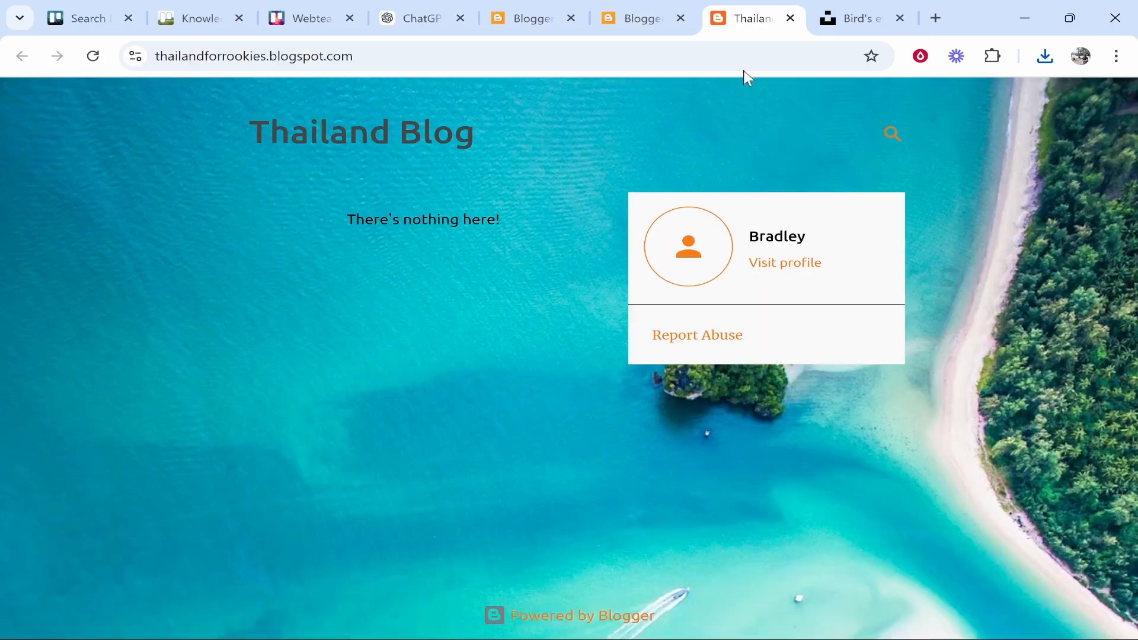
Return to the Blogger Posts dashboard
left_click(629, 7)
left_click_drag(270, 133, 585, 147)
left_click(850, 283)
left_click(548, 11)
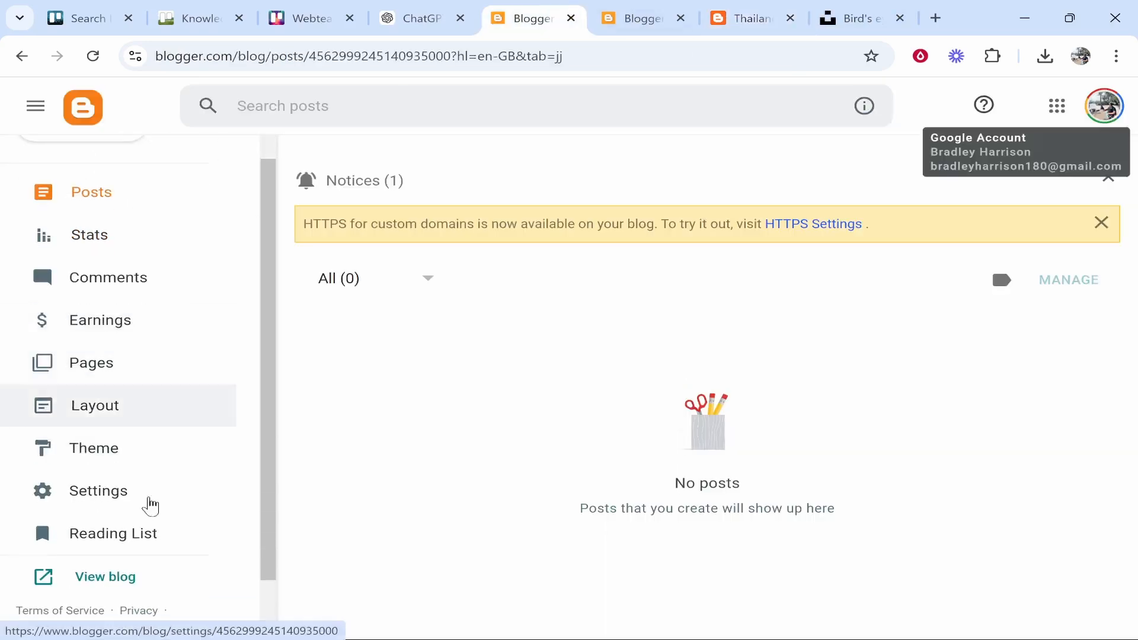
In Layout, remove the About Me gadget and save the layout
left_click(77, 418)
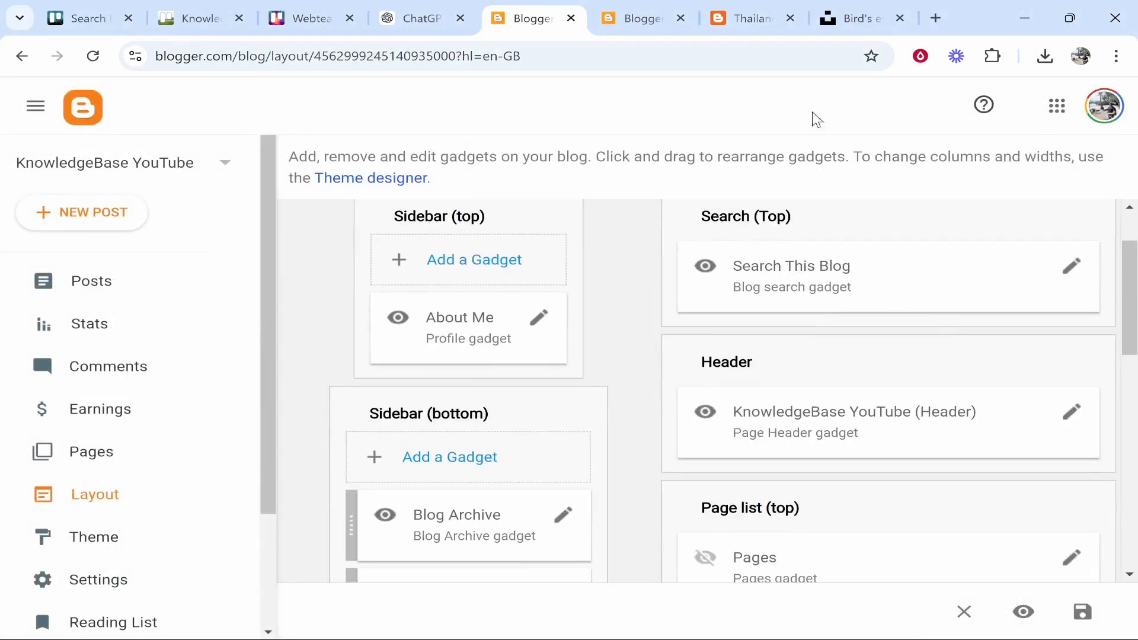
scroll(826, 394, "down", 6)
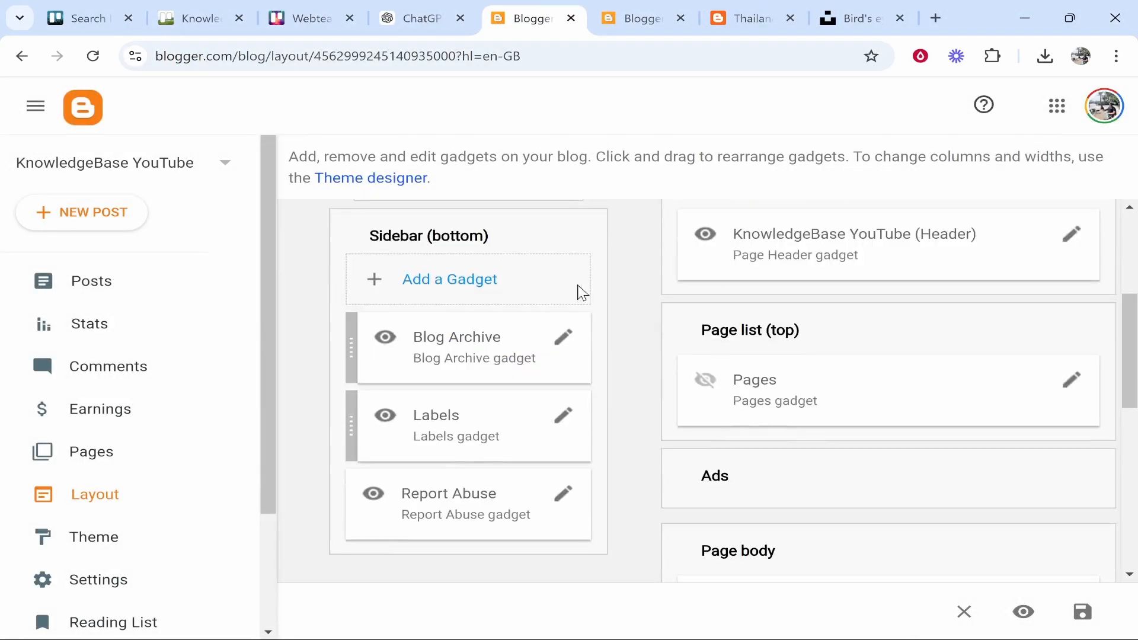
scroll(756, 412, "down", 6)
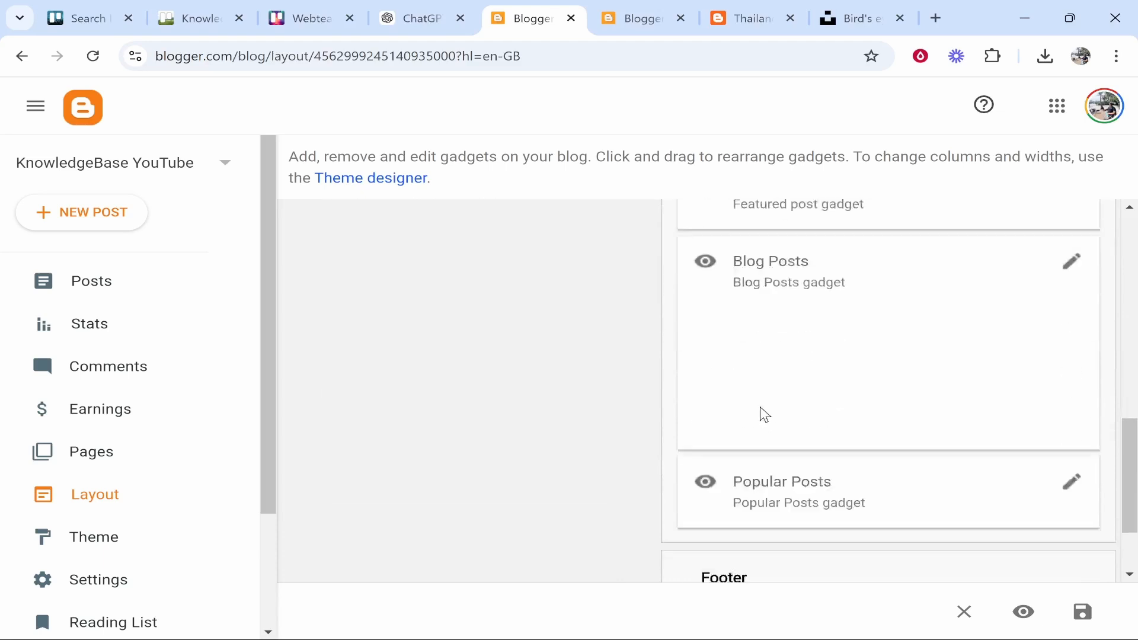
left_click(571, 19)
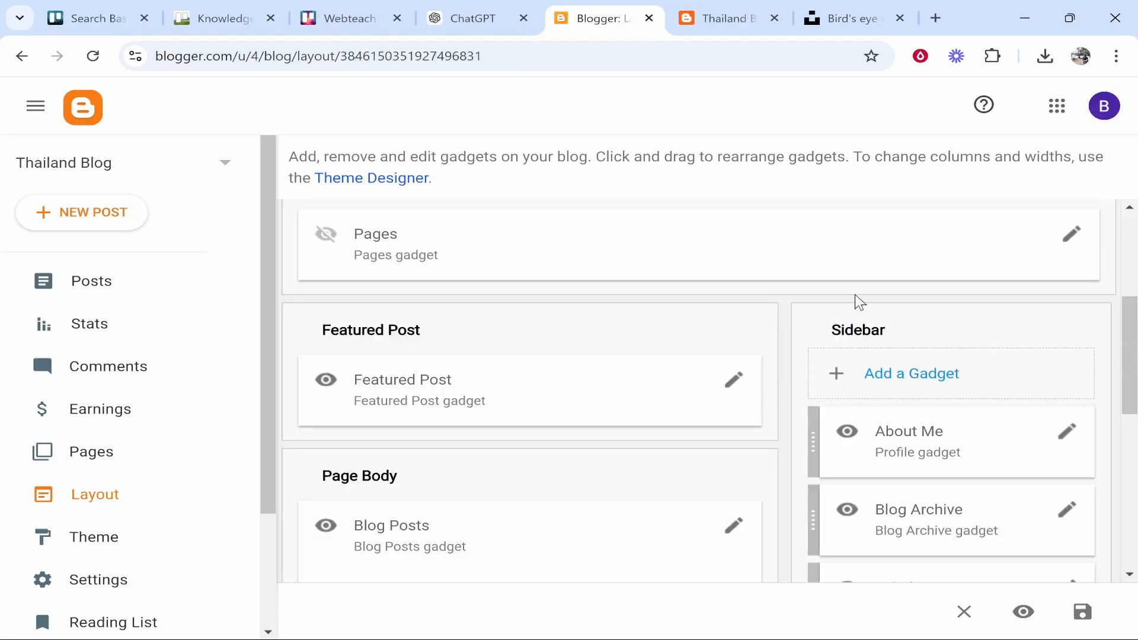
scroll(957, 411, "down", 2)
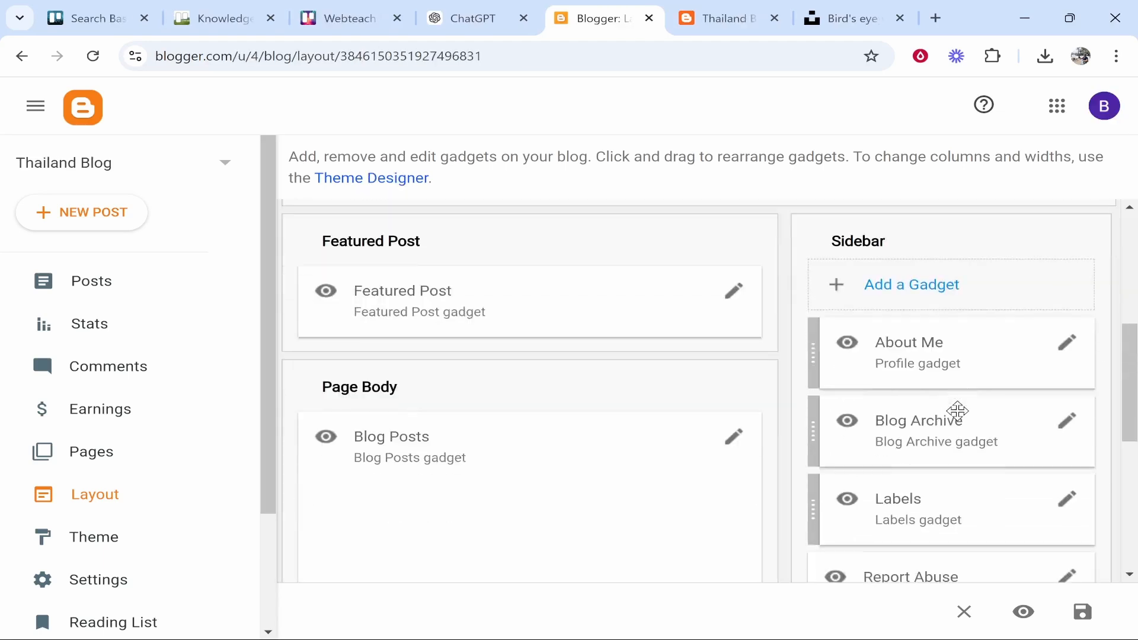
left_click(1074, 348)
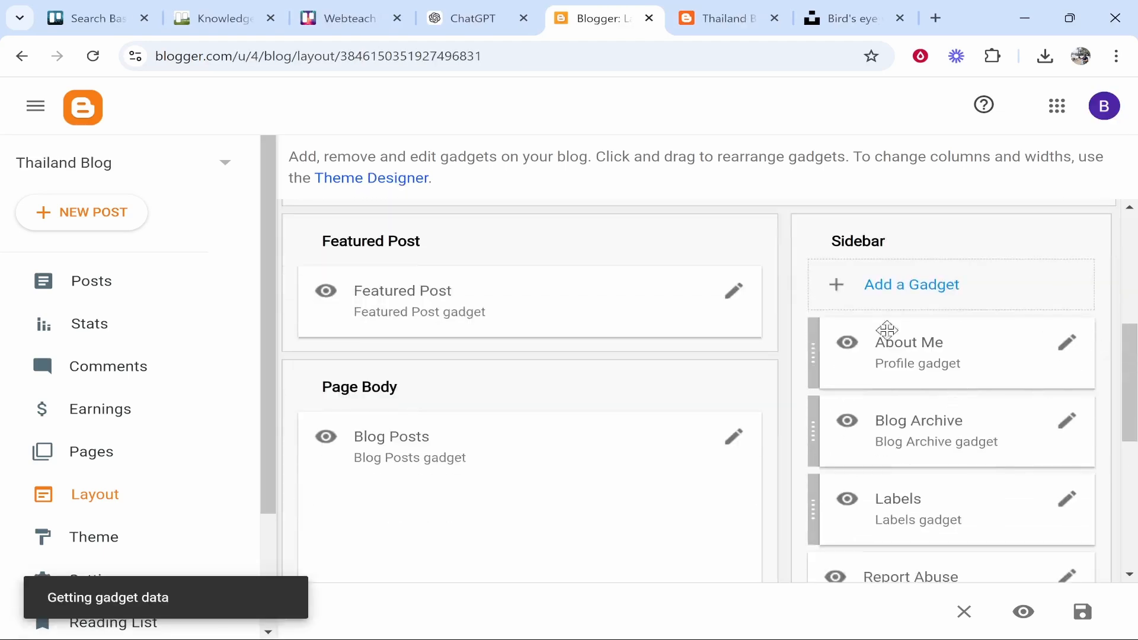
left_click(562, 498)
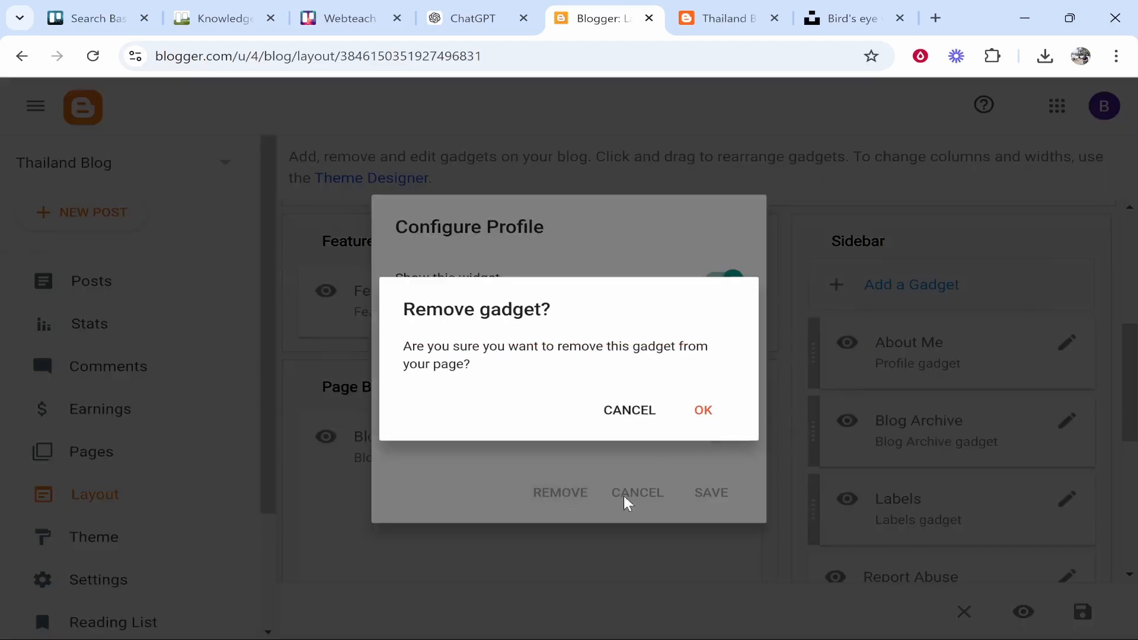
left_click(731, 403)
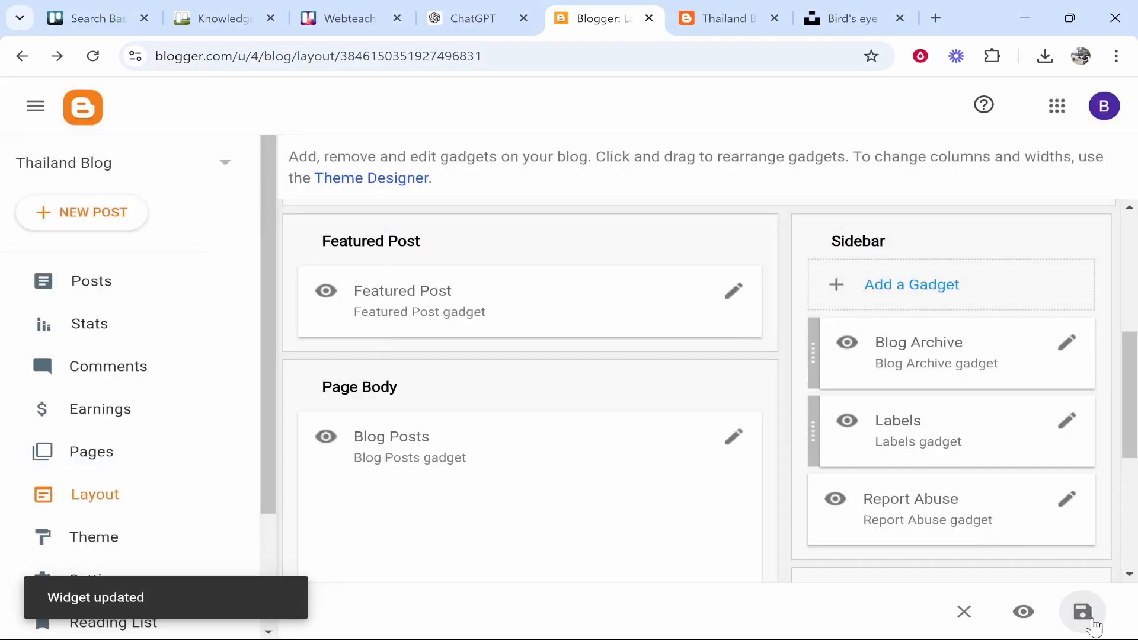
left_click(1082, 612)
Turn off 'Show this widget' for the Report Abuse gadget and save it
key("ctrl+Tab")
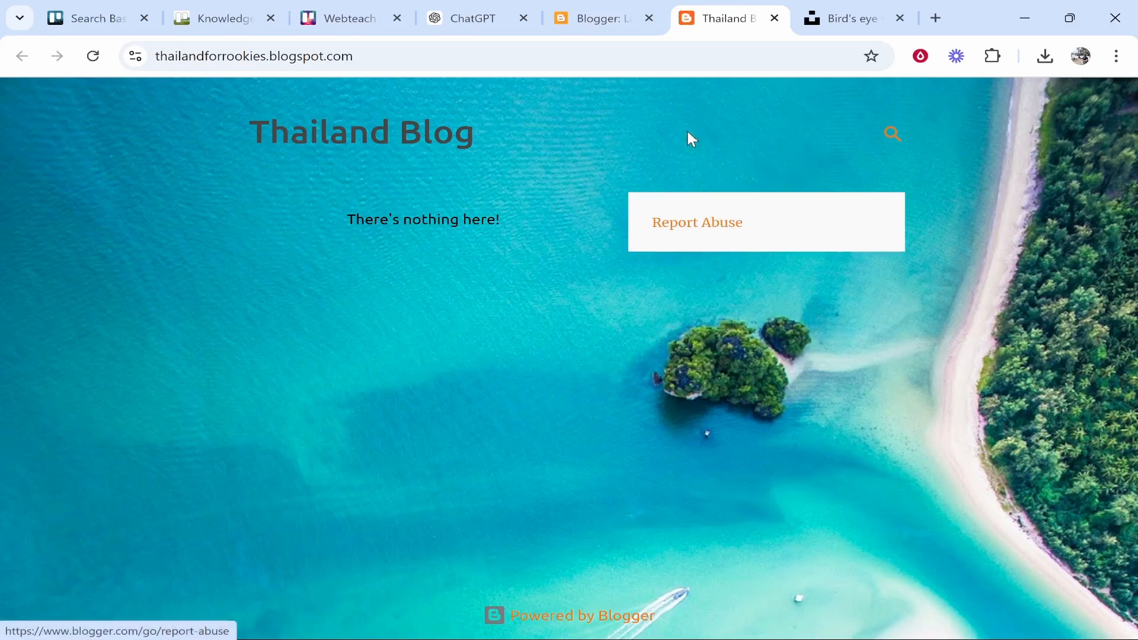
key("ctrl+shift+Tab")
left_click(1065, 412)
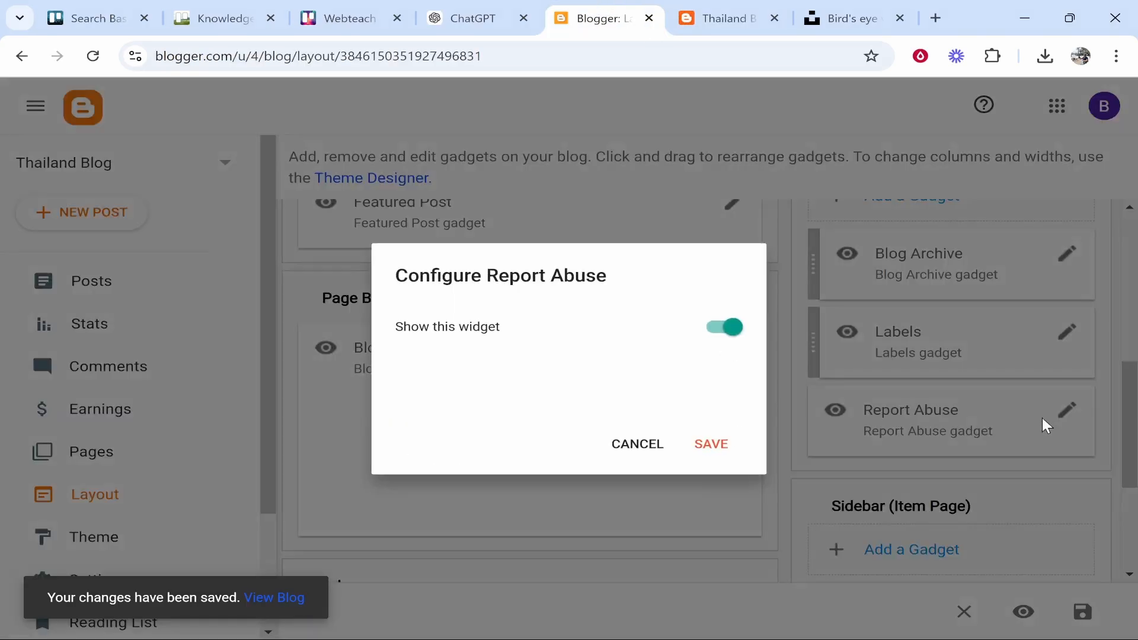
left_click(735, 328)
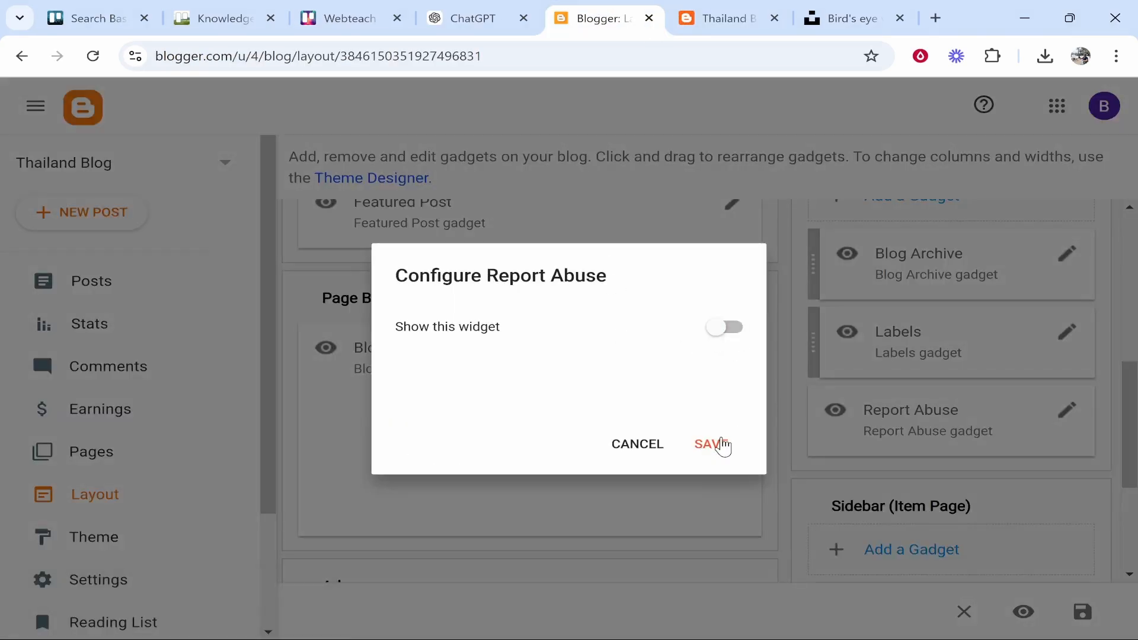
left_click(720, 444)
Reload the live blog to confirm both gadgets are gone
key("ctrl+Tab")
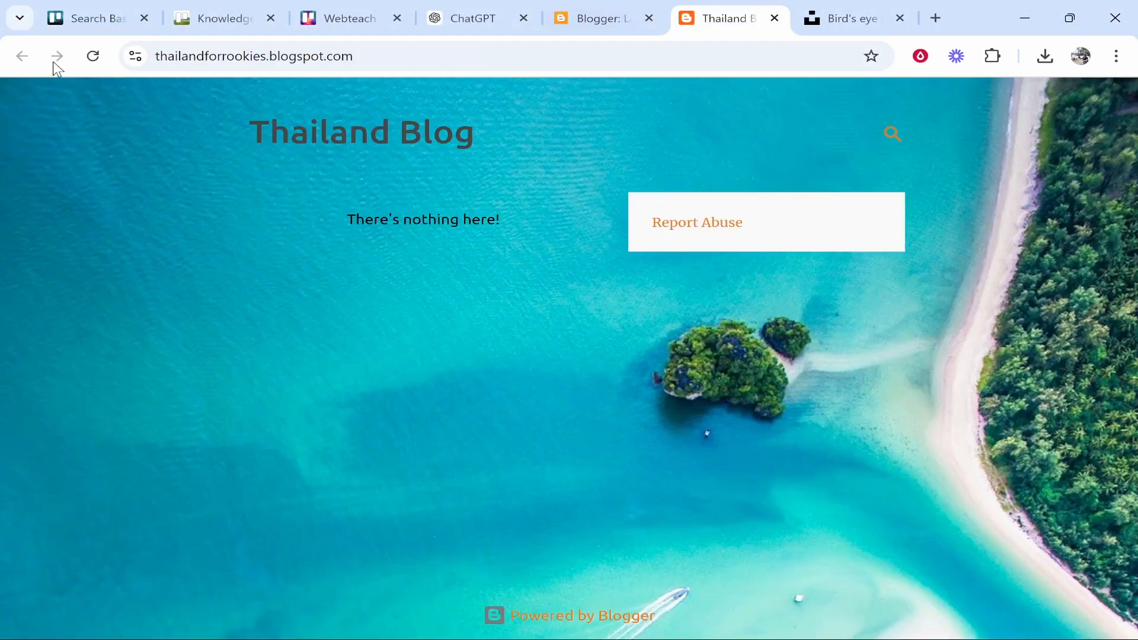
left_click(87, 66)
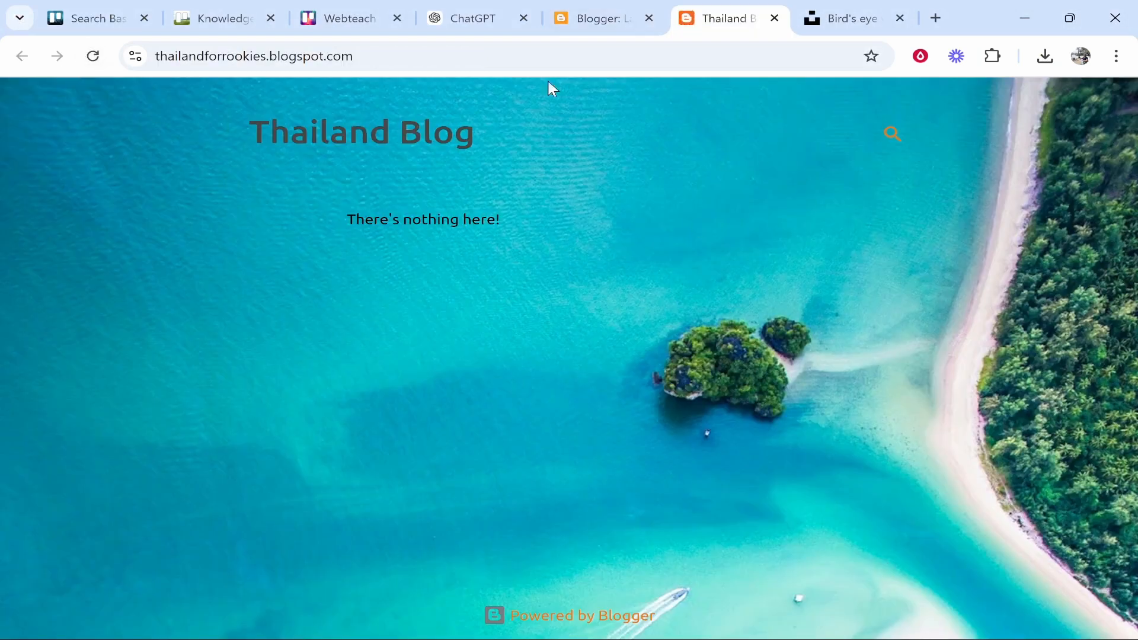
left_click(610, 18)
scroll(701, 414, "up", 5)
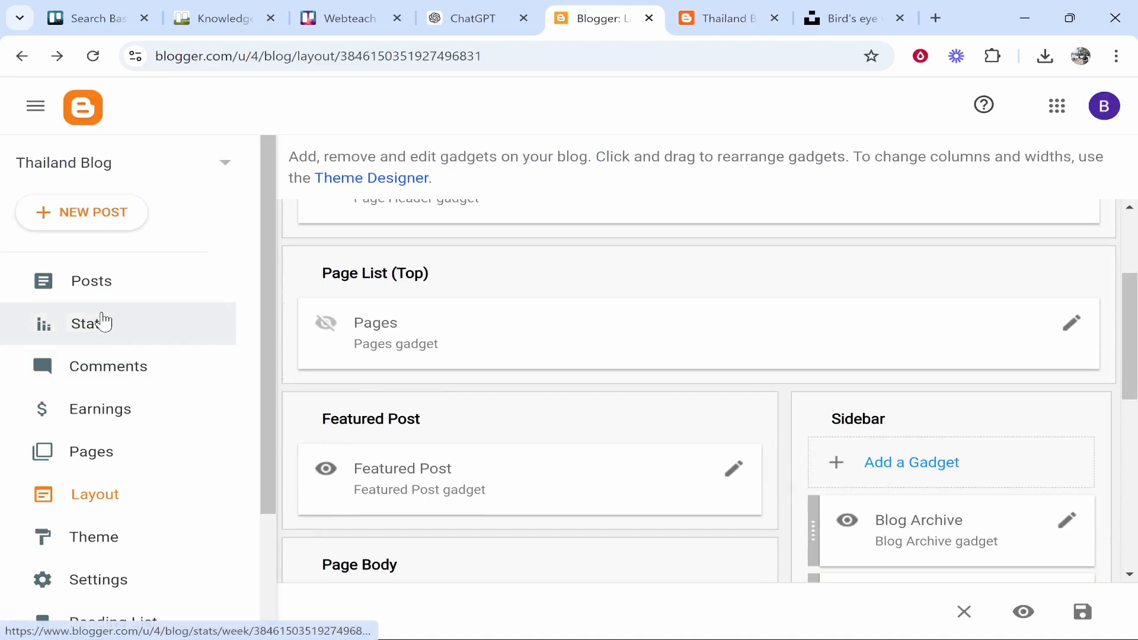
Start a new post titled '5 Best Beaches To Visit When in Thailand' and move into the body
left_click(122, 278)
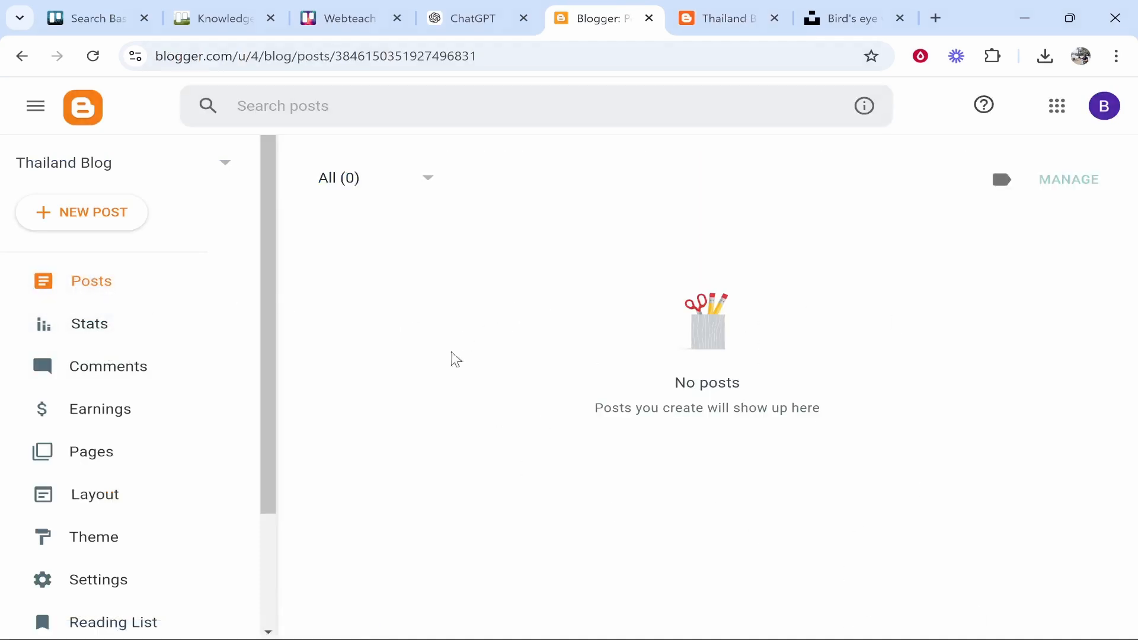
left_click(74, 219)
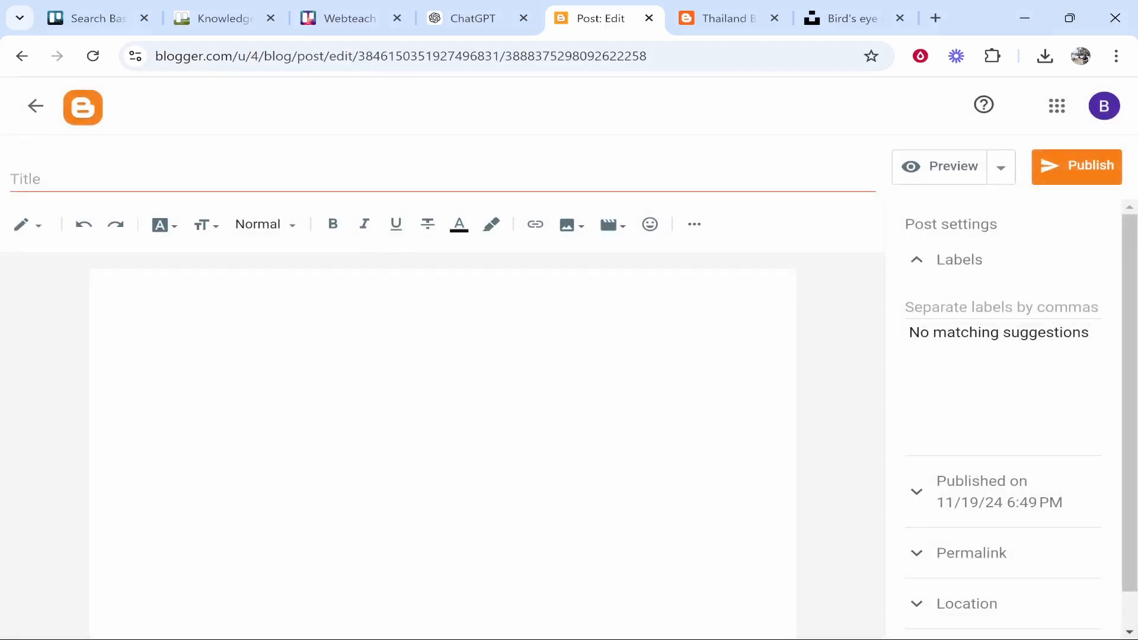
left_click(288, 189)
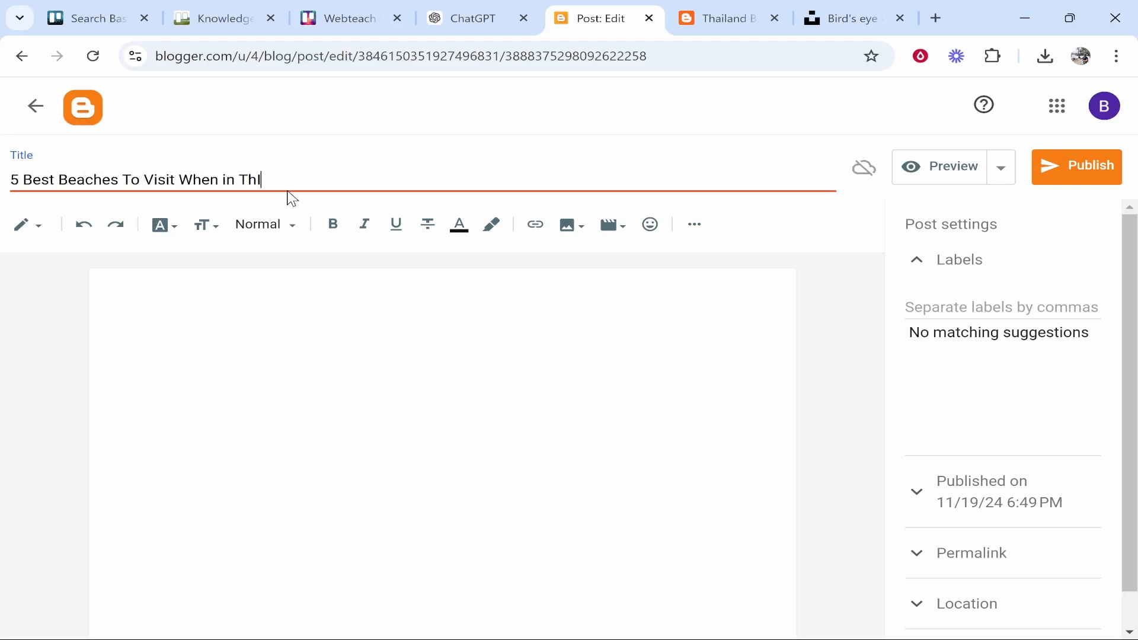
key("Tab")
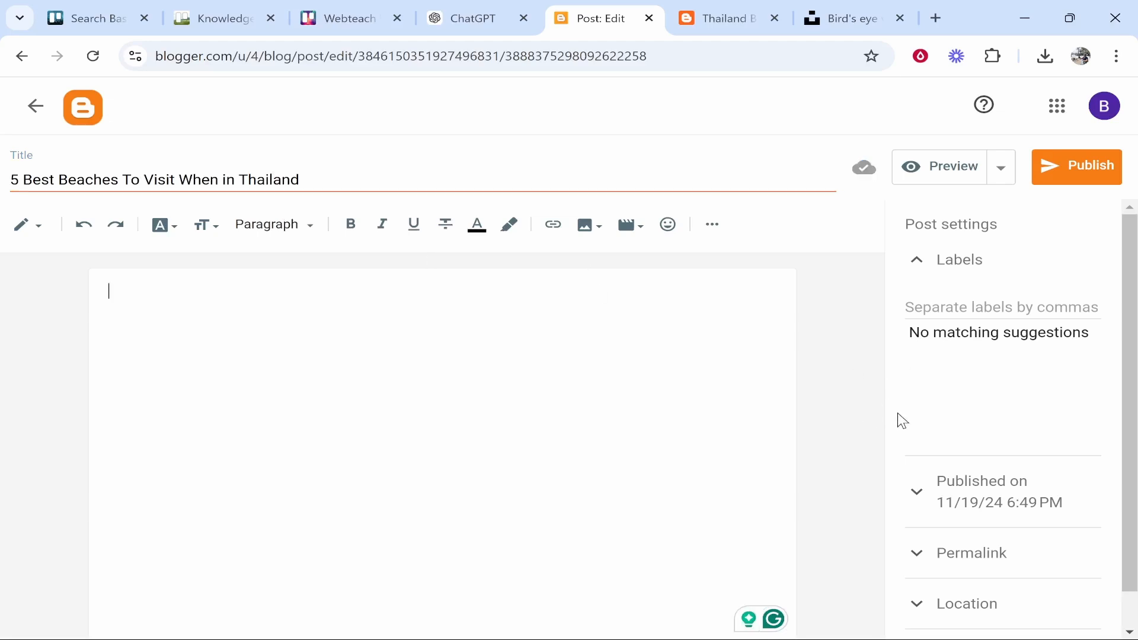
Bring up the Insert image options for the post body
scroll(924, 408, "down", 1)
scroll(951, 397, "up", 1)
scroll(1076, 377, "down", 1)
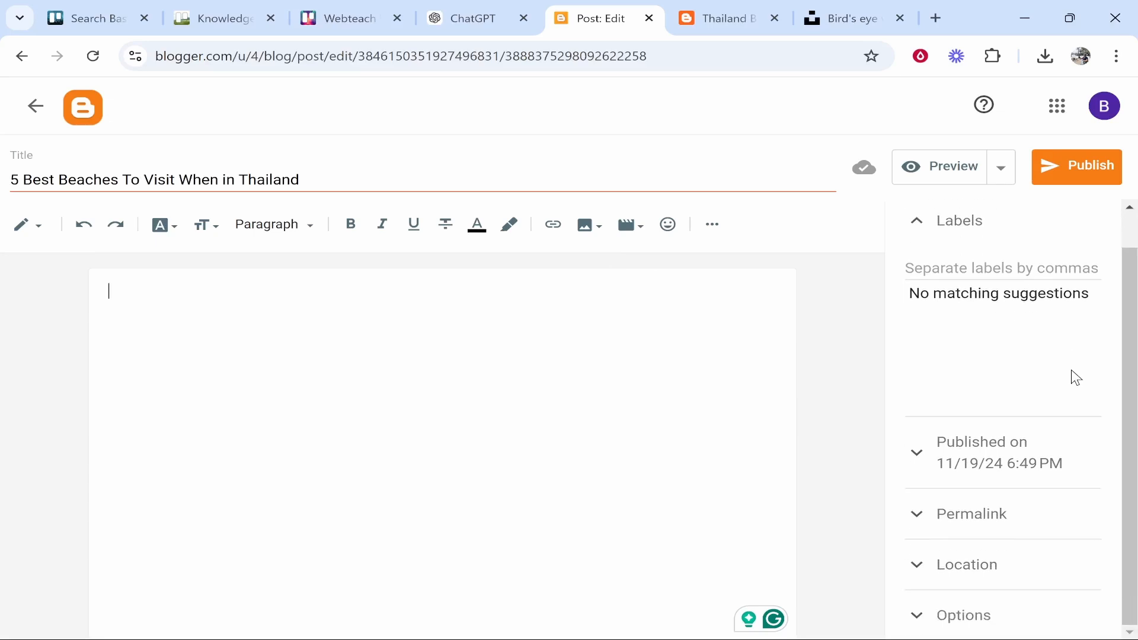
scroll(982, 531, "up", 1)
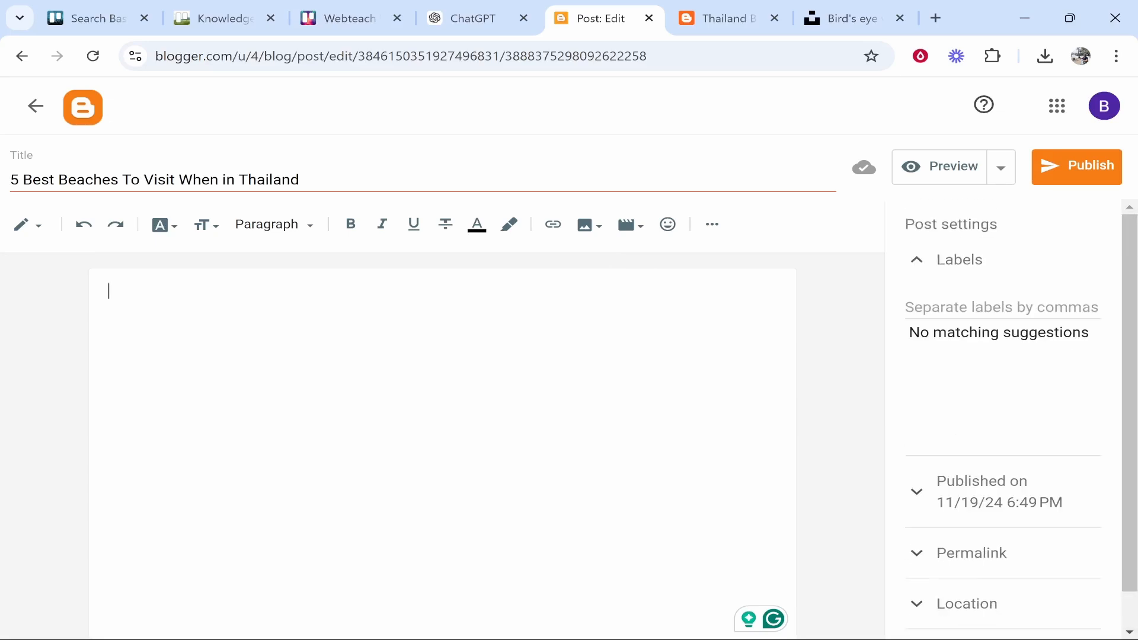
left_click(595, 227)
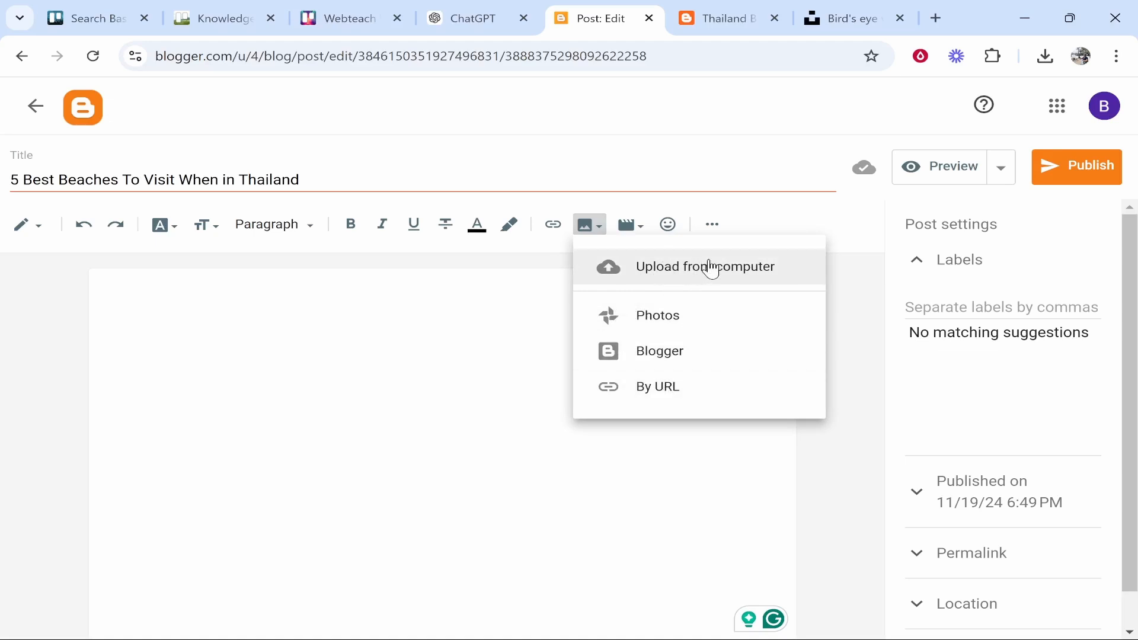
Download the Unsplash boat-on-the-beach photo to Downloads and return to the post editor
left_click(830, 19)
key("Escape")
scroll(157, 225, "up", 10)
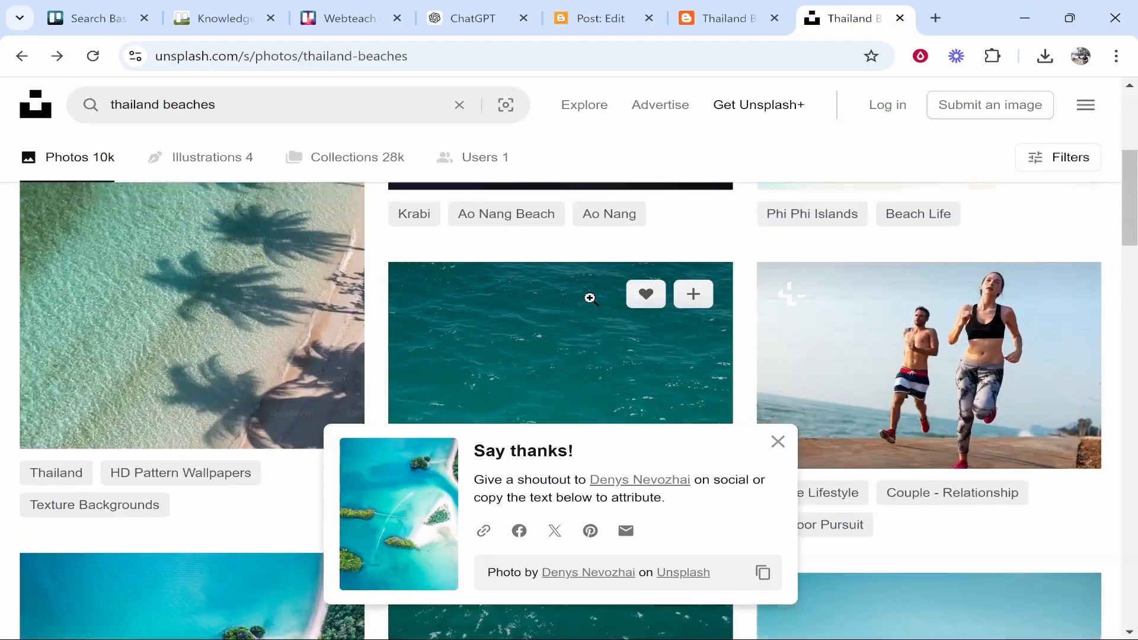
left_click(777, 441)
left_click(953, 424)
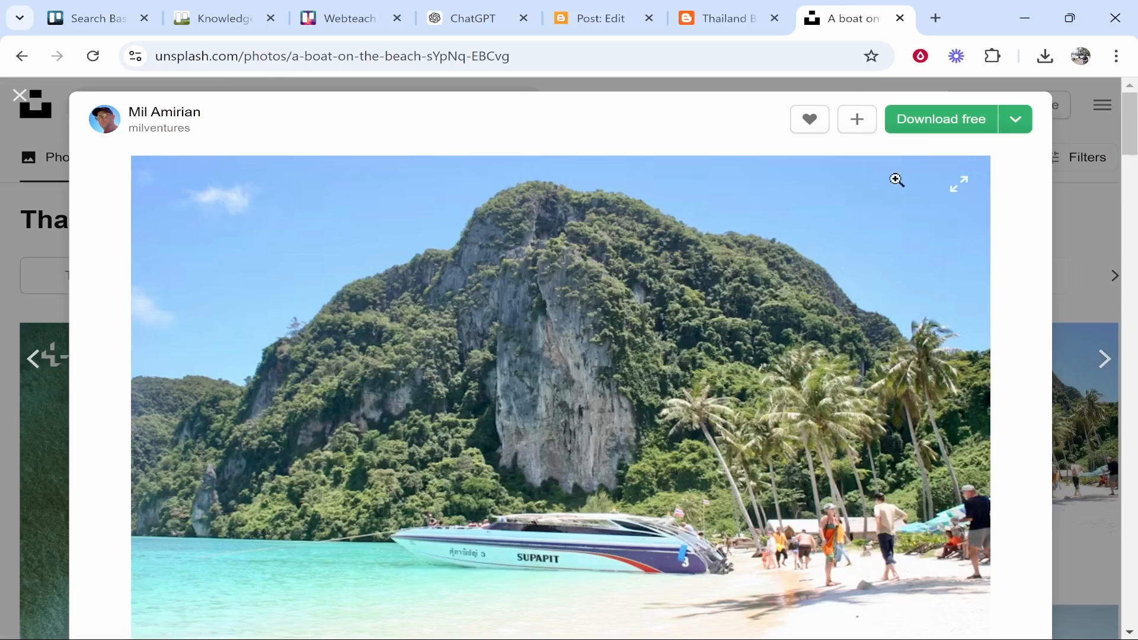
left_click(936, 120)
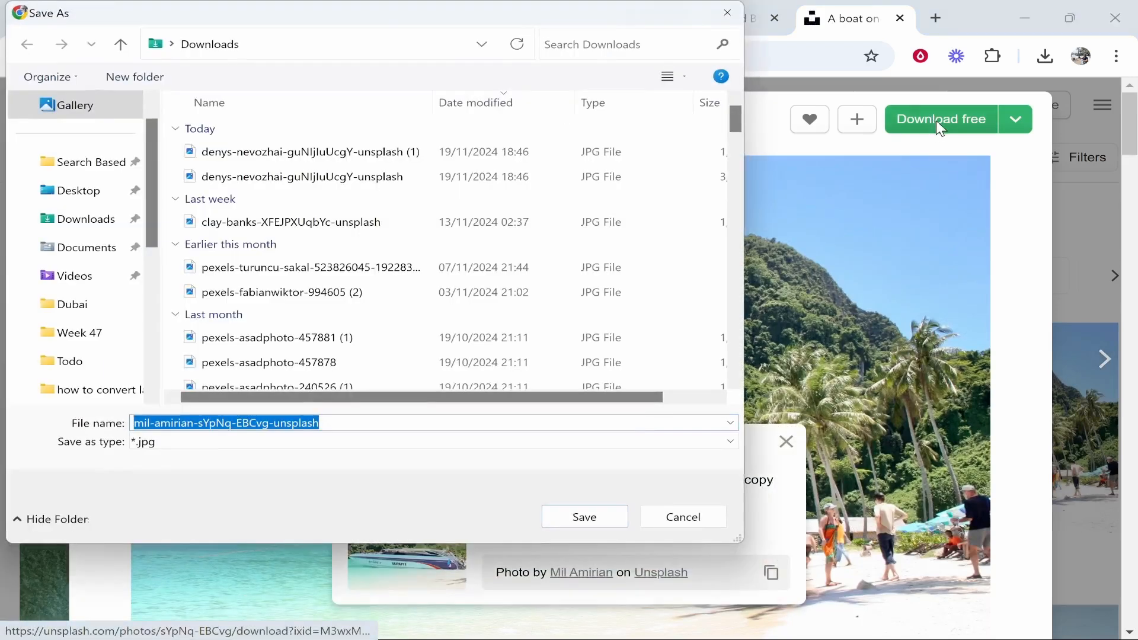
left_click(609, 517)
left_click(731, 18)
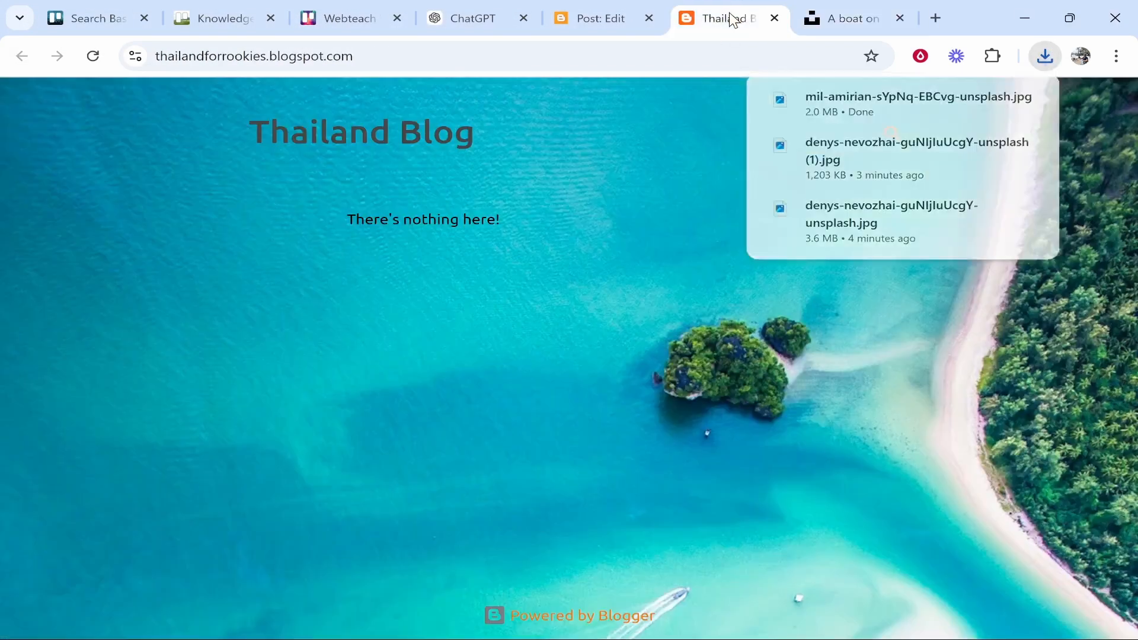
left_click(583, 8)
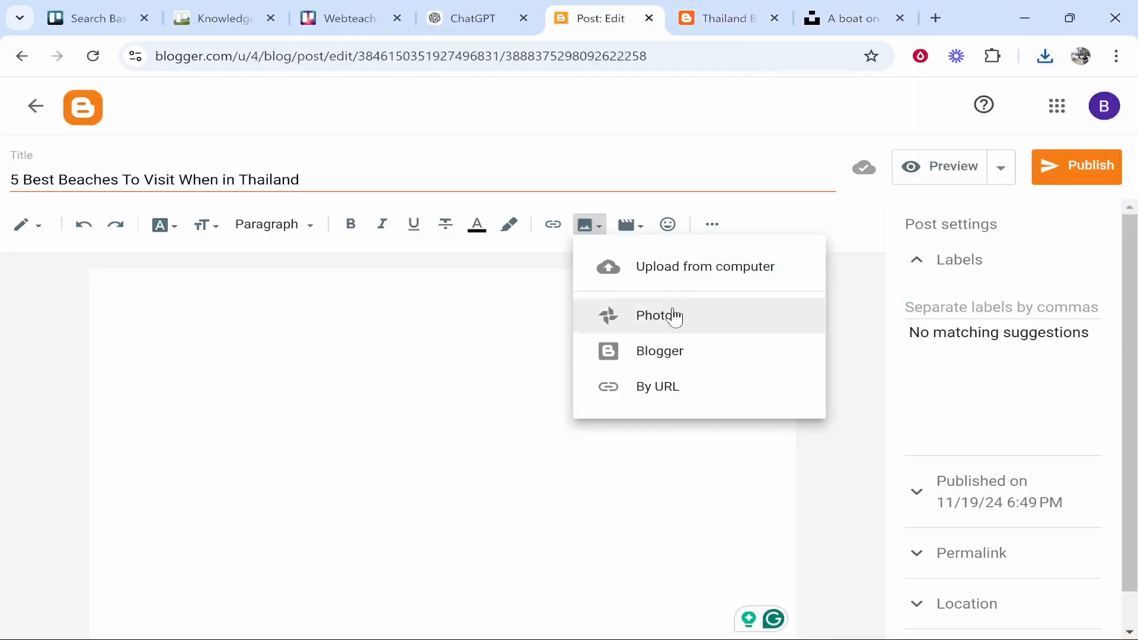
Upload the downloaded Unsplash beach photo into the post at Extra large size
left_click(699, 264)
left_click(553, 452)
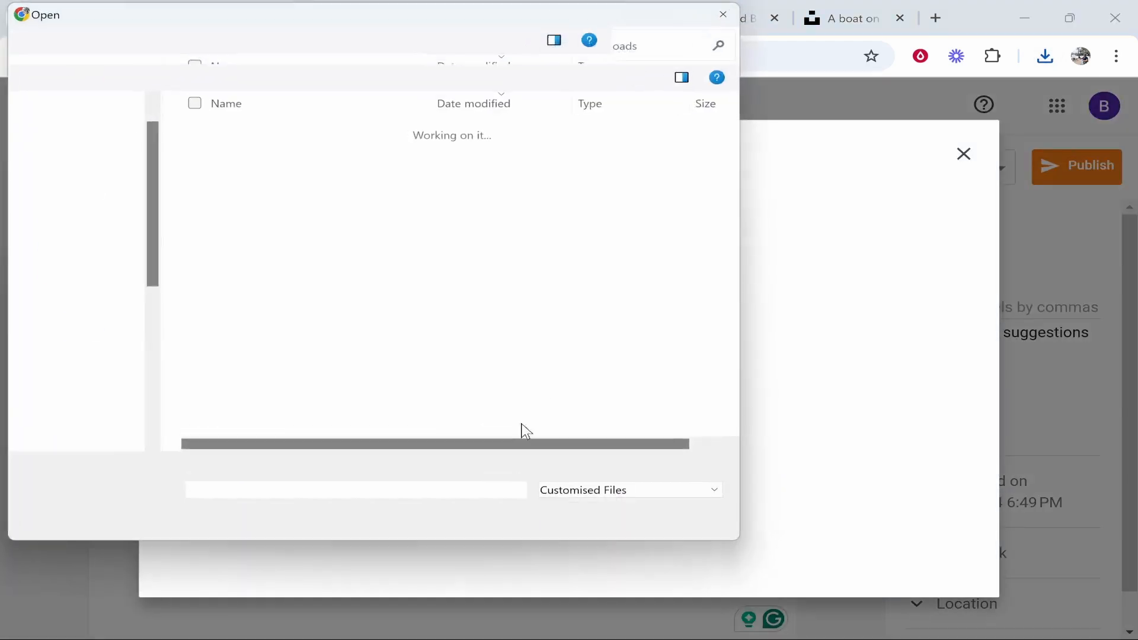
double_click(386, 153)
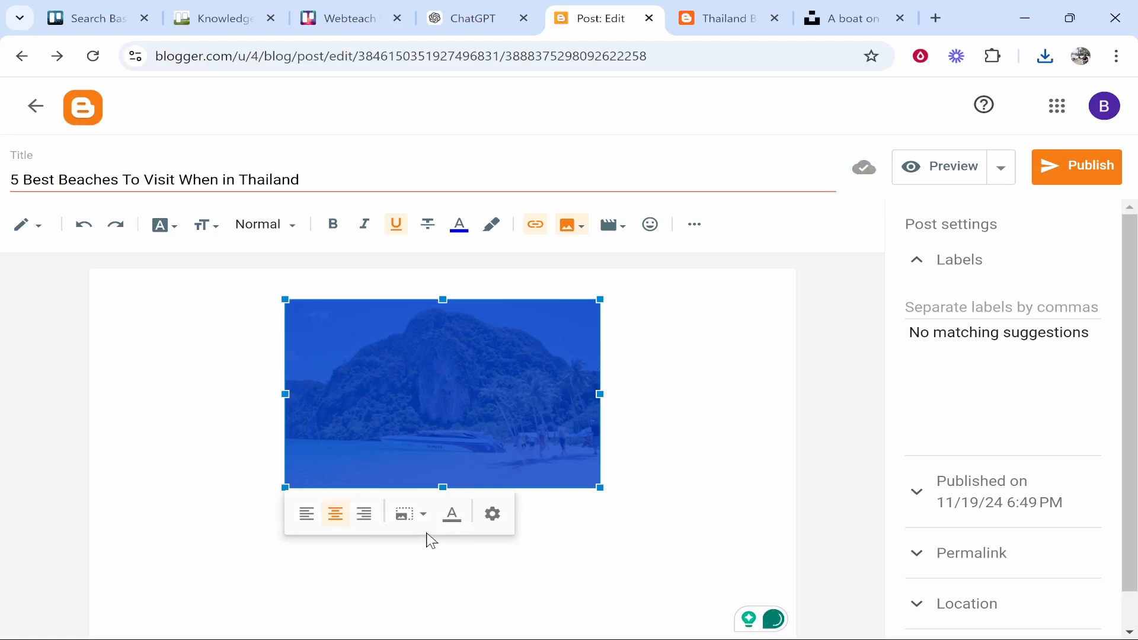
left_click(408, 515)
left_click(378, 558)
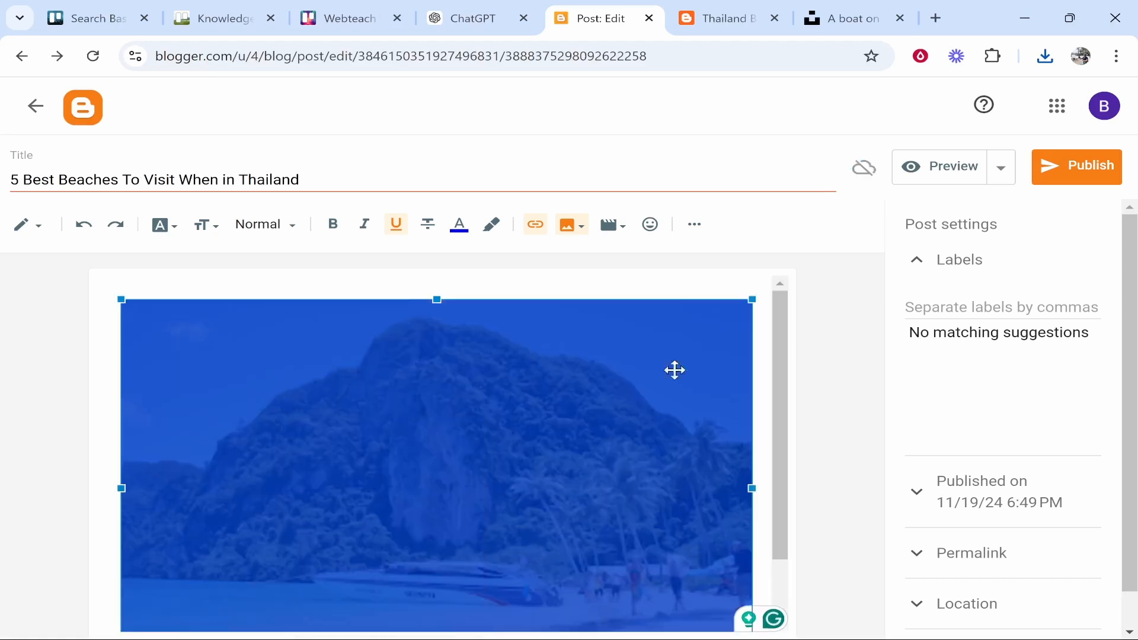
Remove the blank lines above the photo
left_click(120, 293)
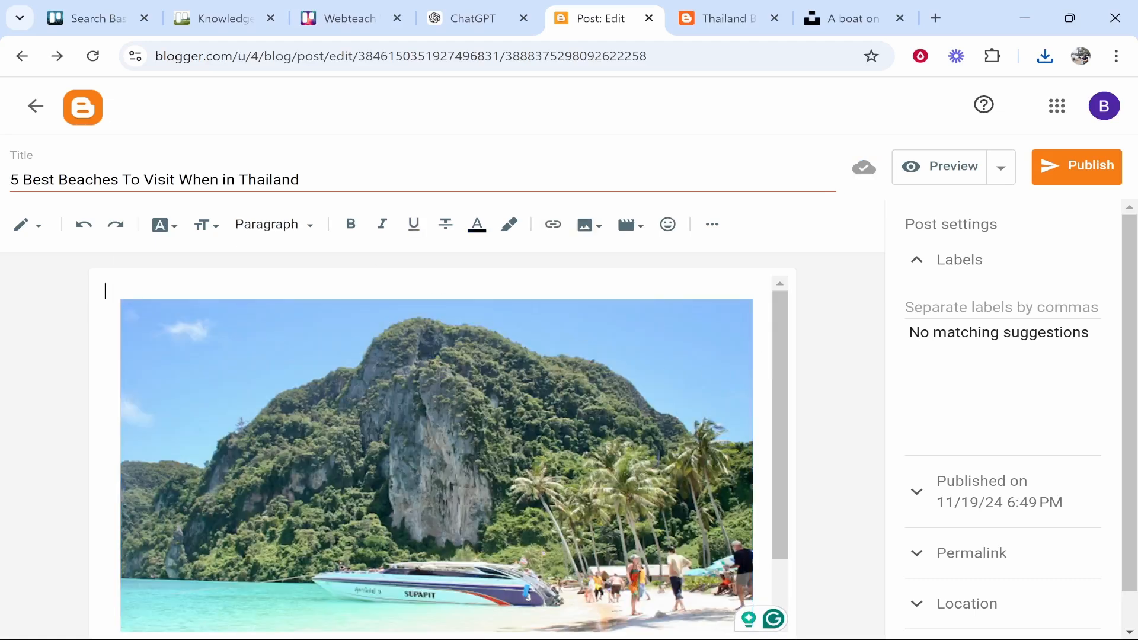
key("Return")
key("Return")
key("Return")
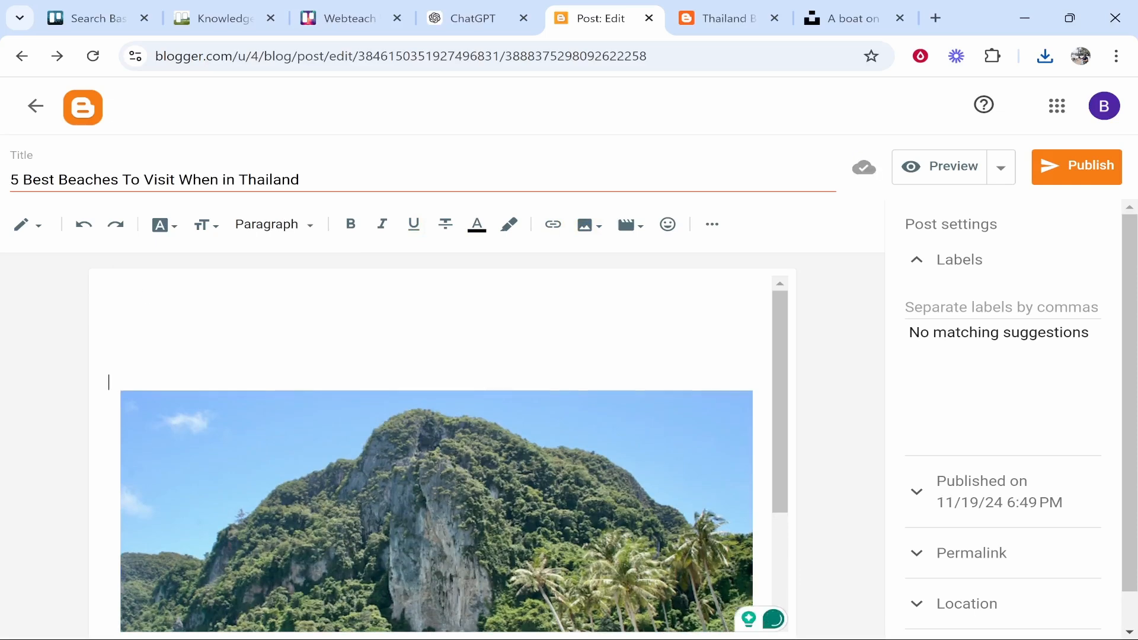
key("BackSpace")
key("BackSpace")
key("BackSpace")
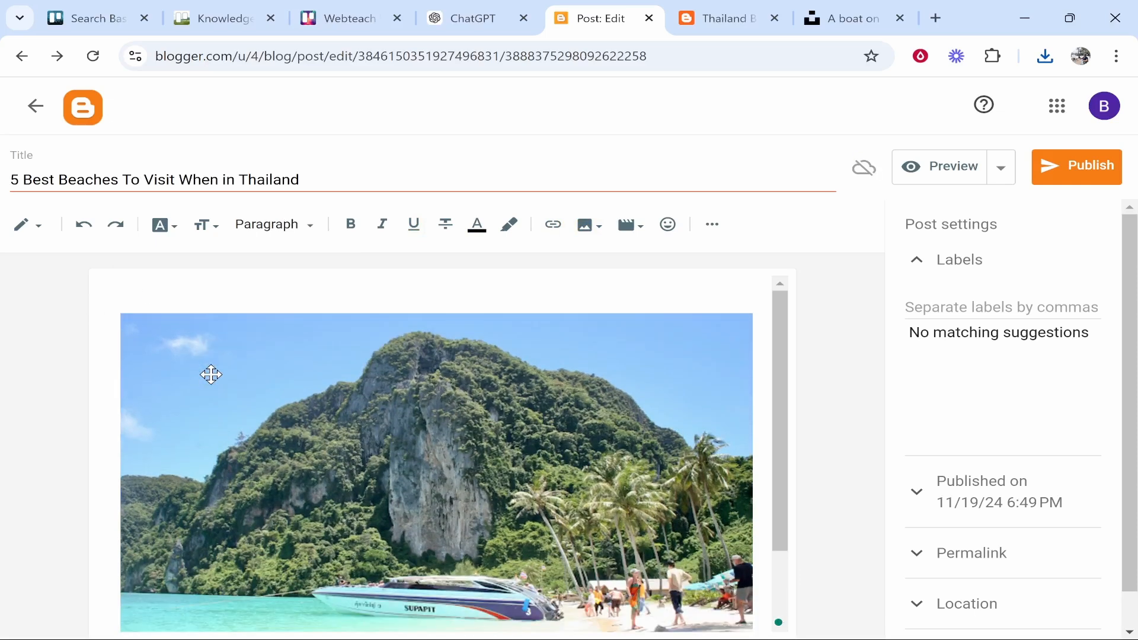
left_click(110, 333)
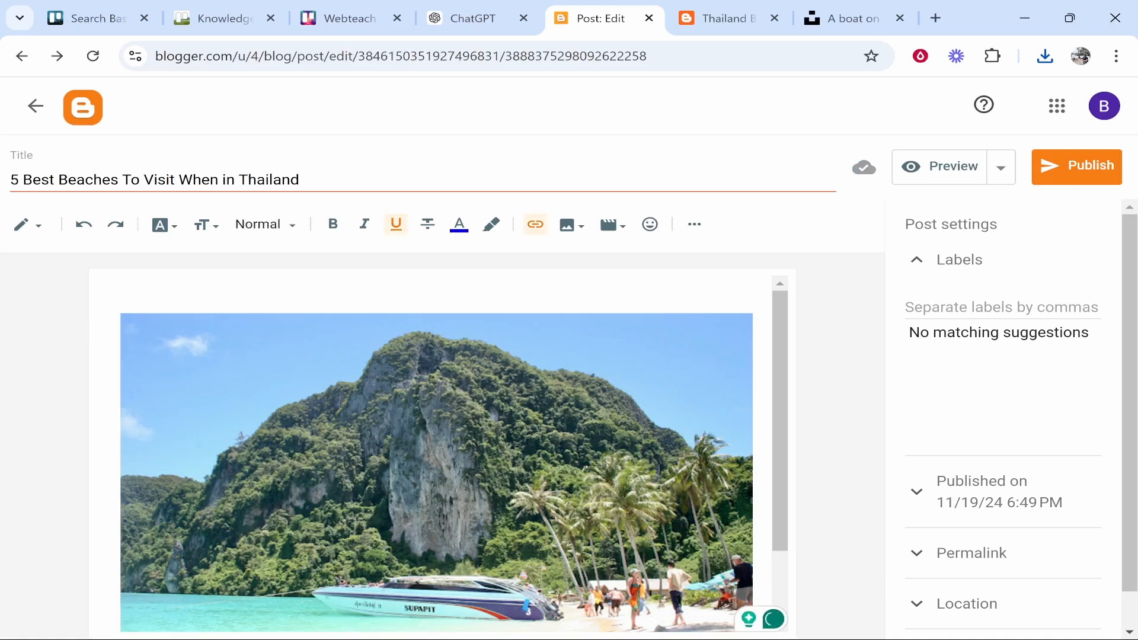
key("BackSpace")
left_click(958, 170)
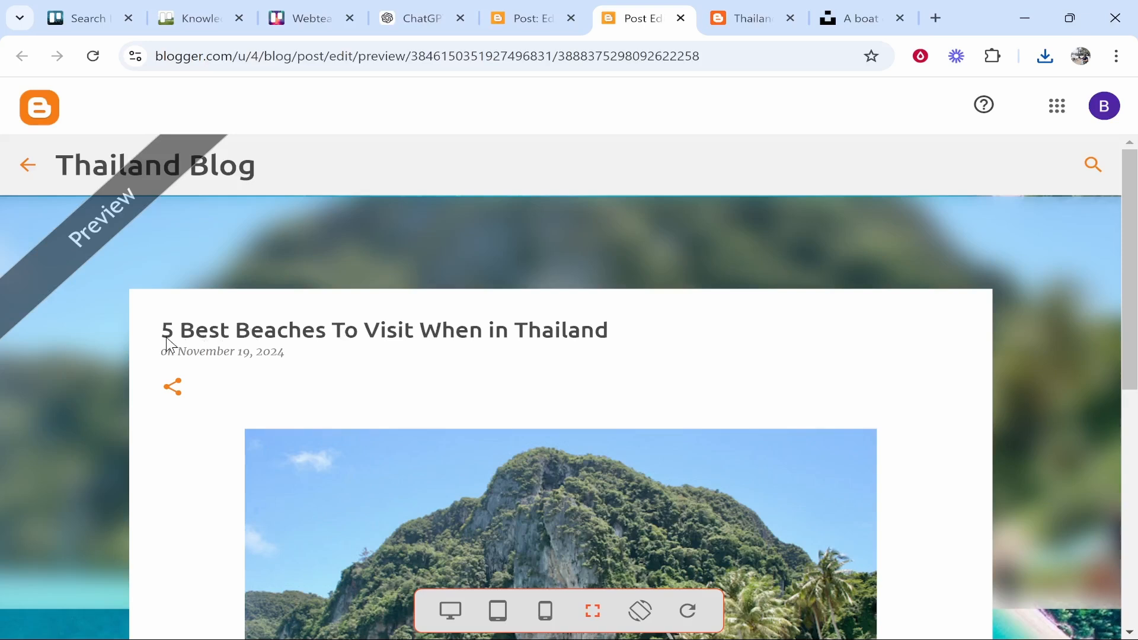
scroll(593, 312, "down", 7)
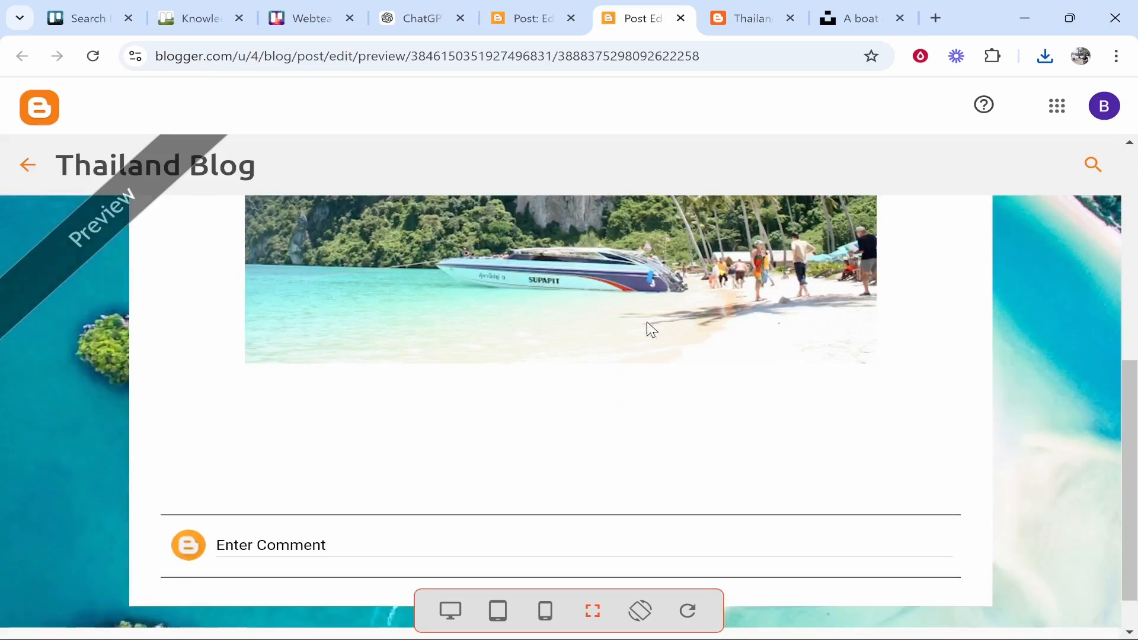
scroll(646, 328, "up", 4)
scroll(574, 385, "up", 3)
Add 'You Must Visit These Beaches in Thailand!' above the photo as a Major Heading
key("ctrl+Page_Up")
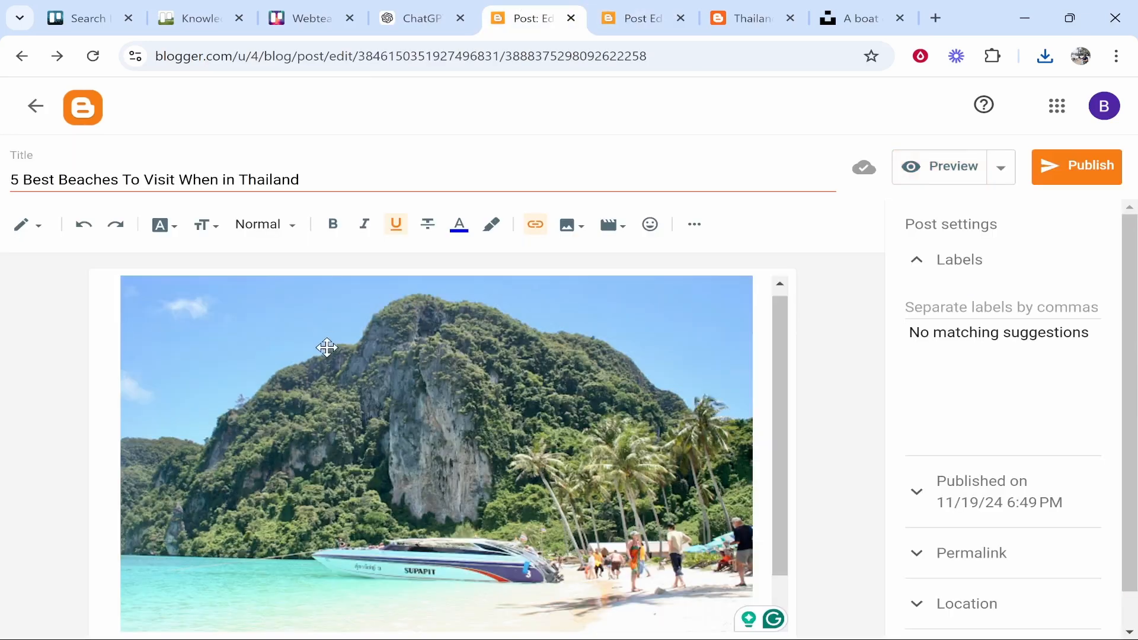
left_click(116, 286)
type("You ")
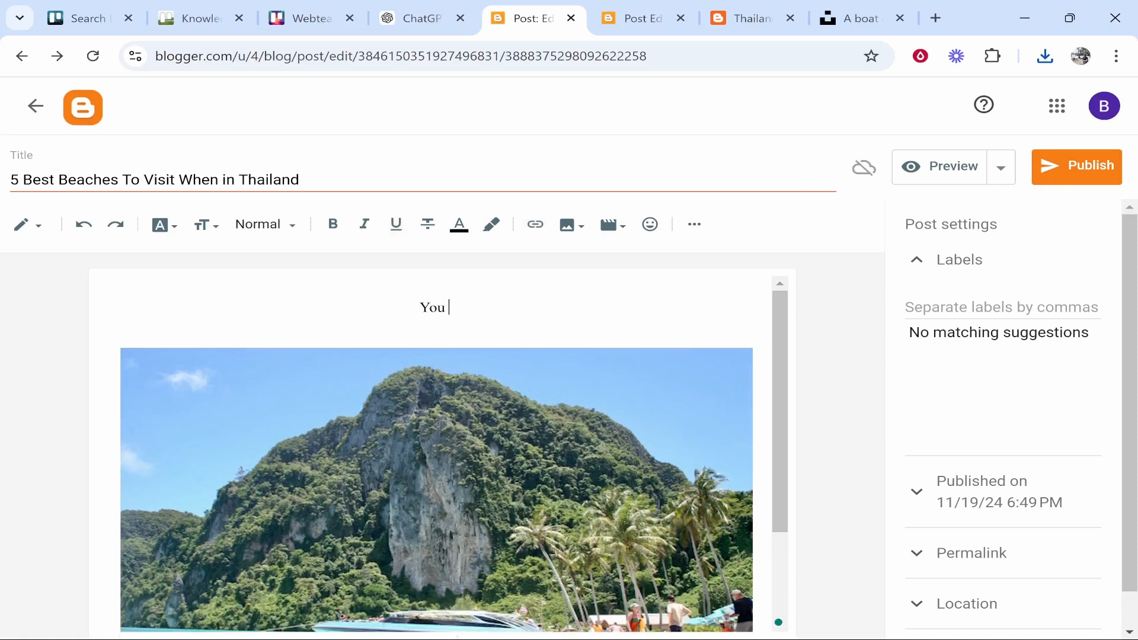
type("Must Visit These Beac")
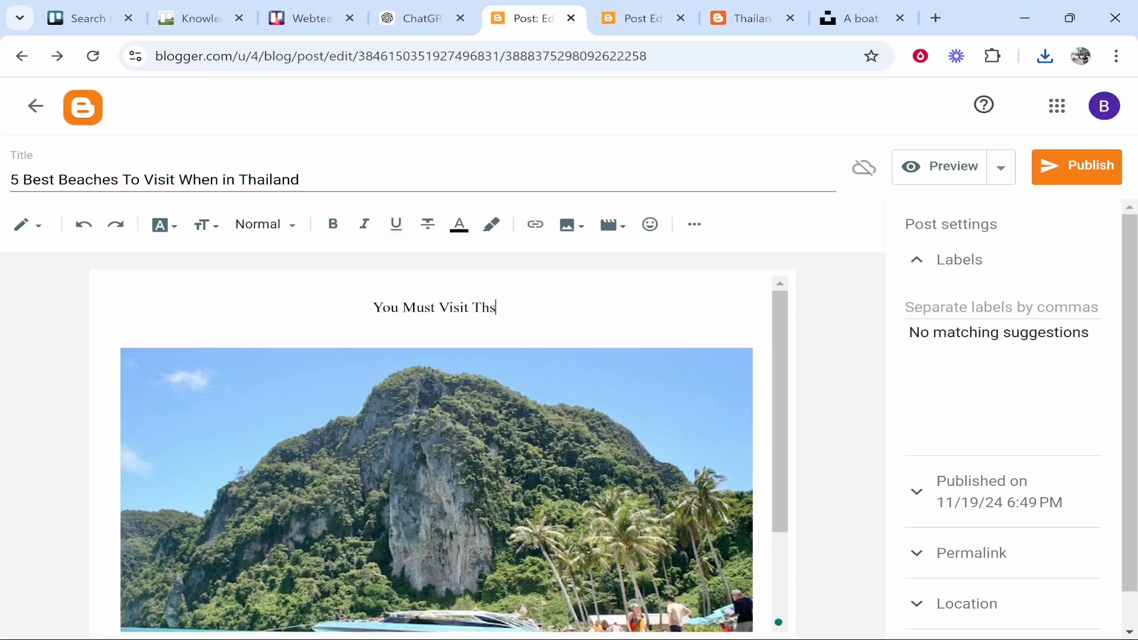
type("hes in ")
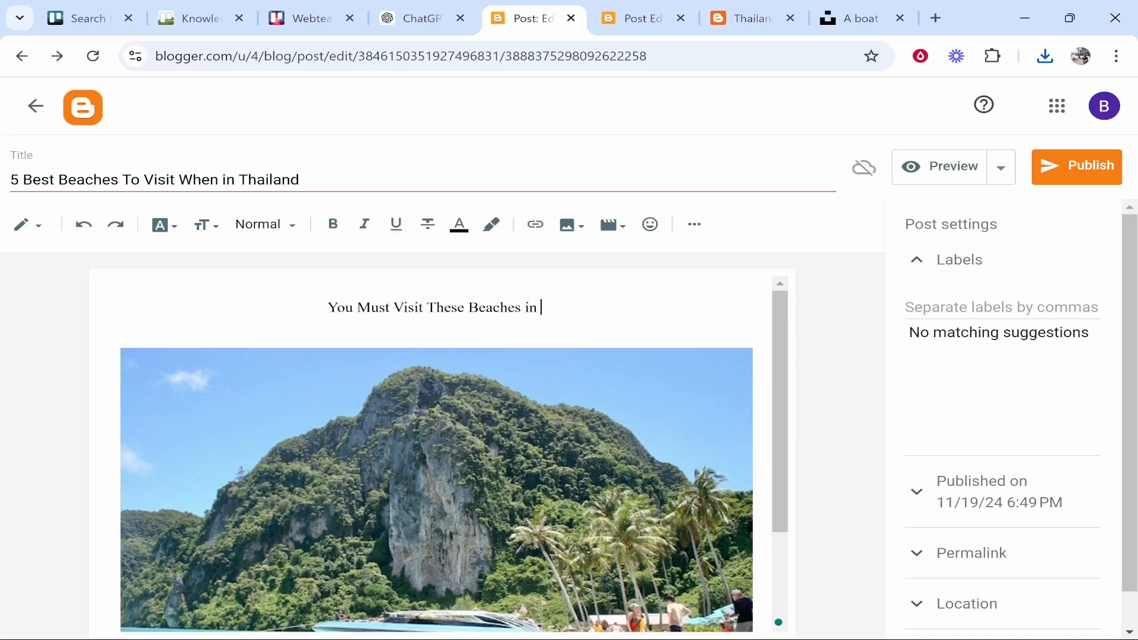
type("Thailand!")
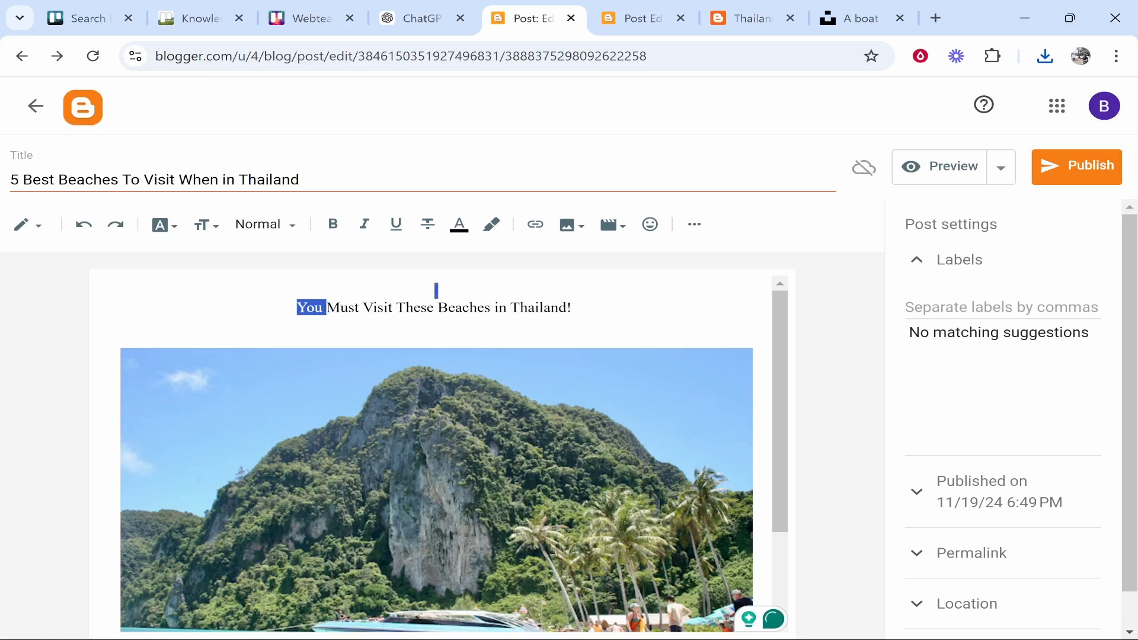
key("shift+Home")
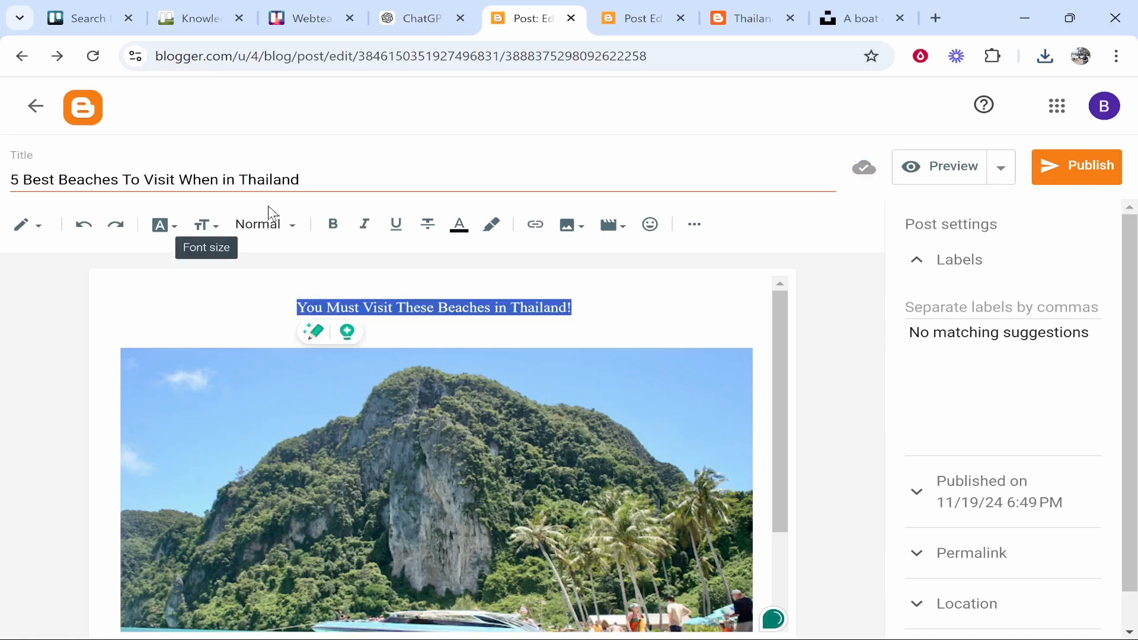
left_click(262, 228)
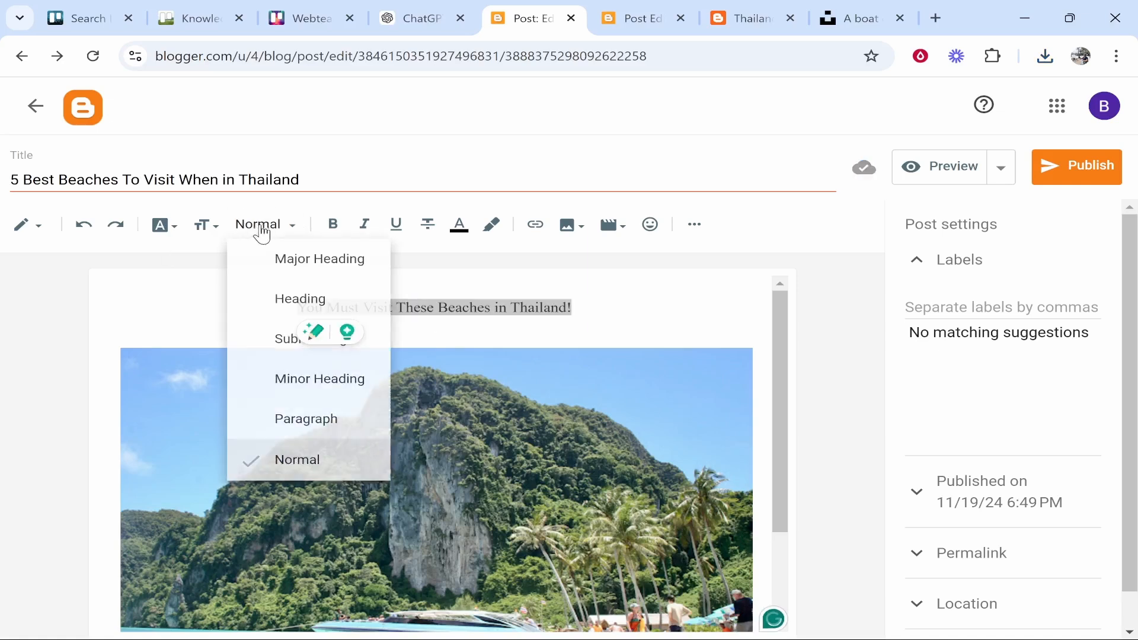
left_click(296, 270)
Apply the Arial font to the heading
left_click_drag(722, 335, 146, 335)
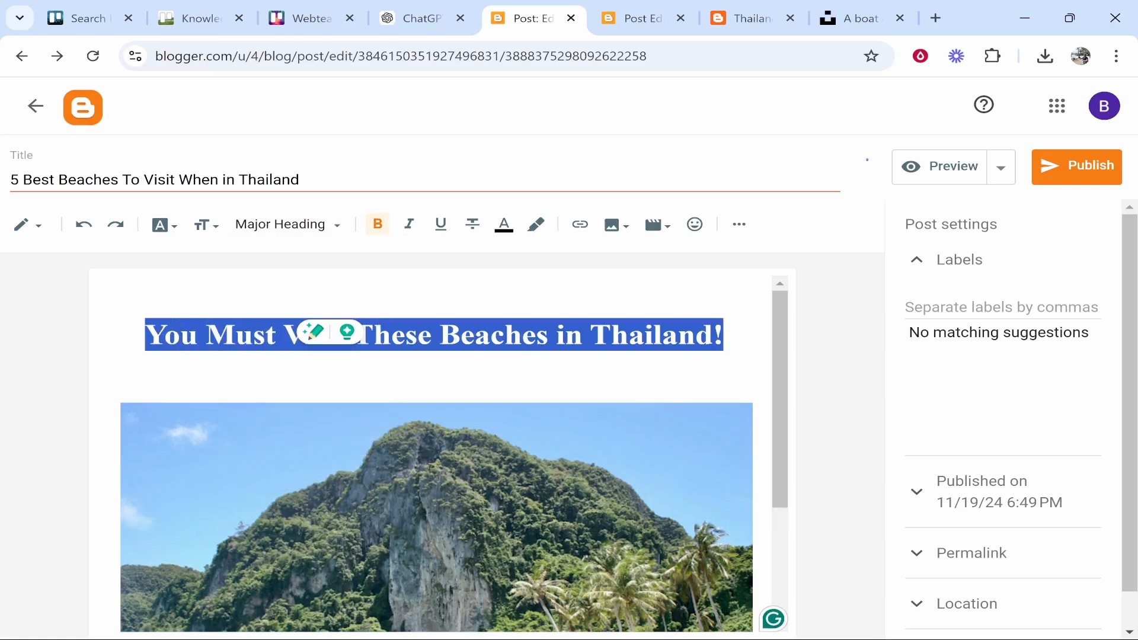
left_click(262, 235)
left_click(164, 226)
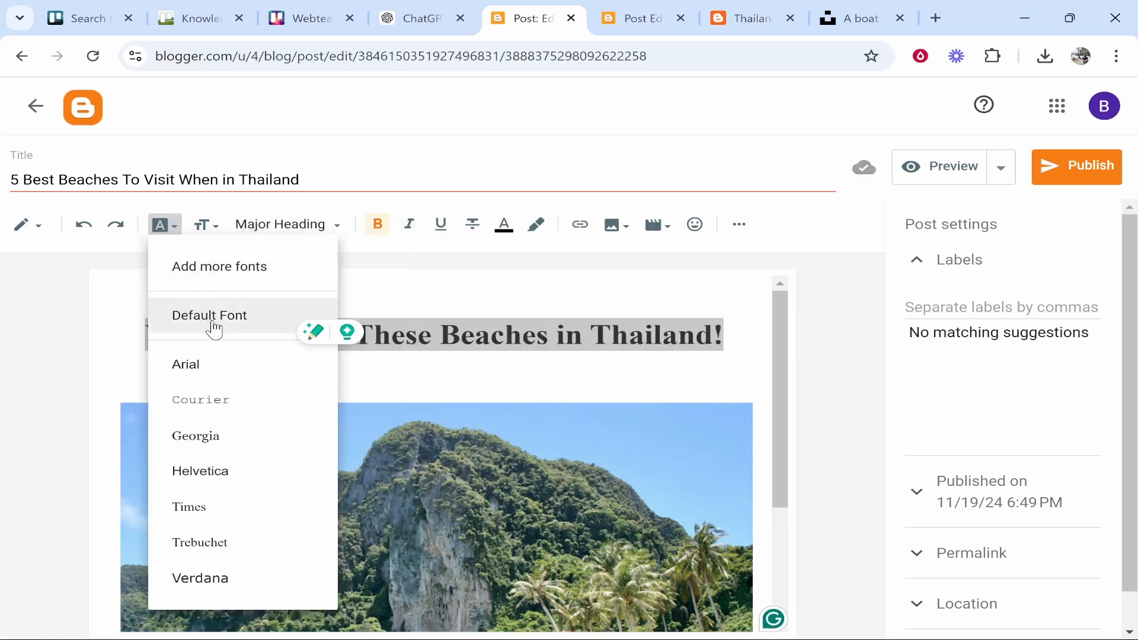
left_click(213, 368)
left_click(434, 378)
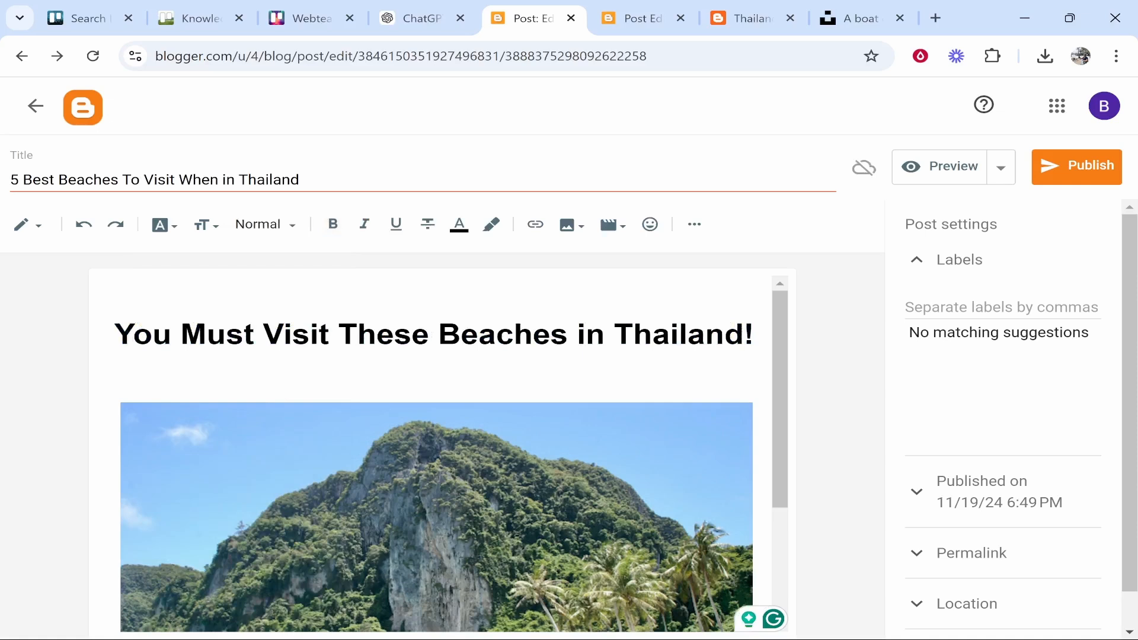
scroll(749, 350, "down", 3)
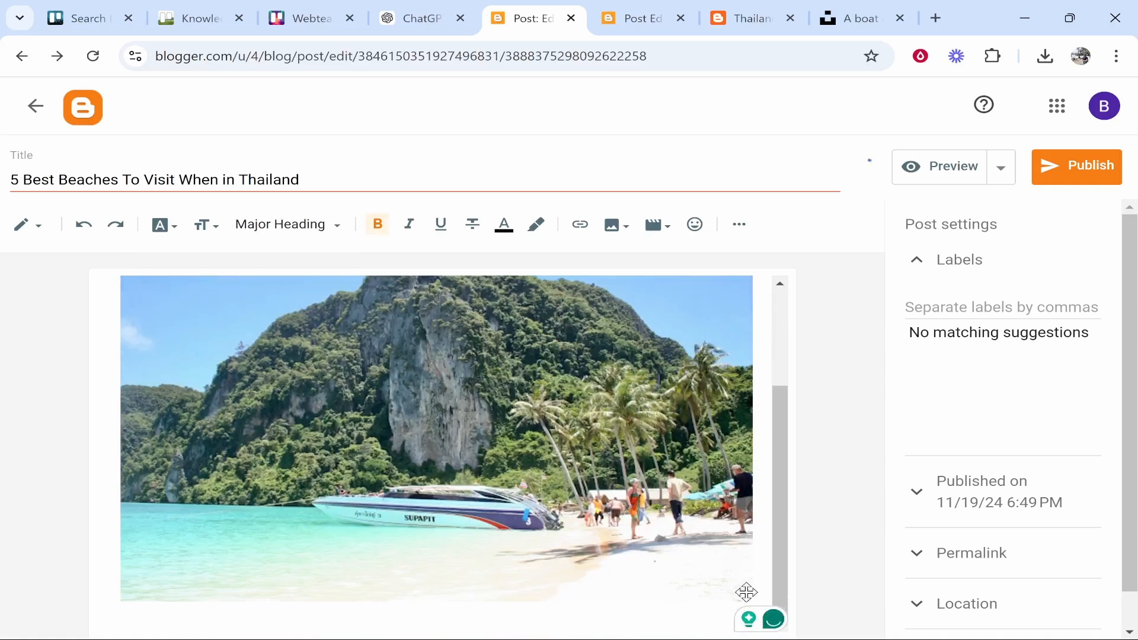
Add a bold 'Beach 1- Patong Beach' Heading below the photo
left_click(765, 589)
key("Return")
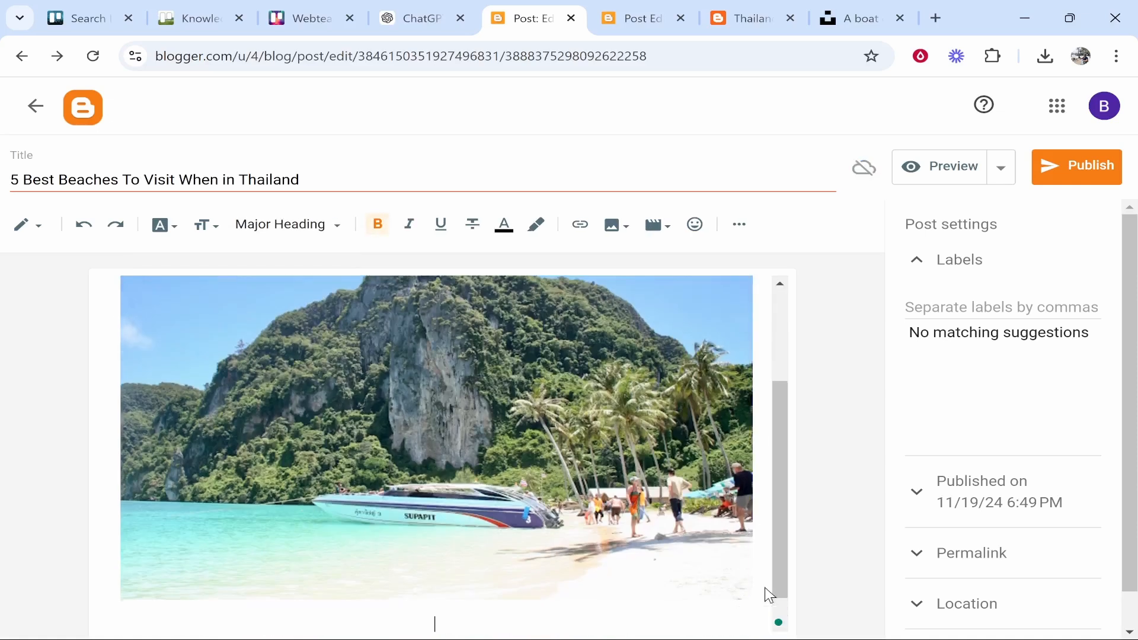
key("Return")
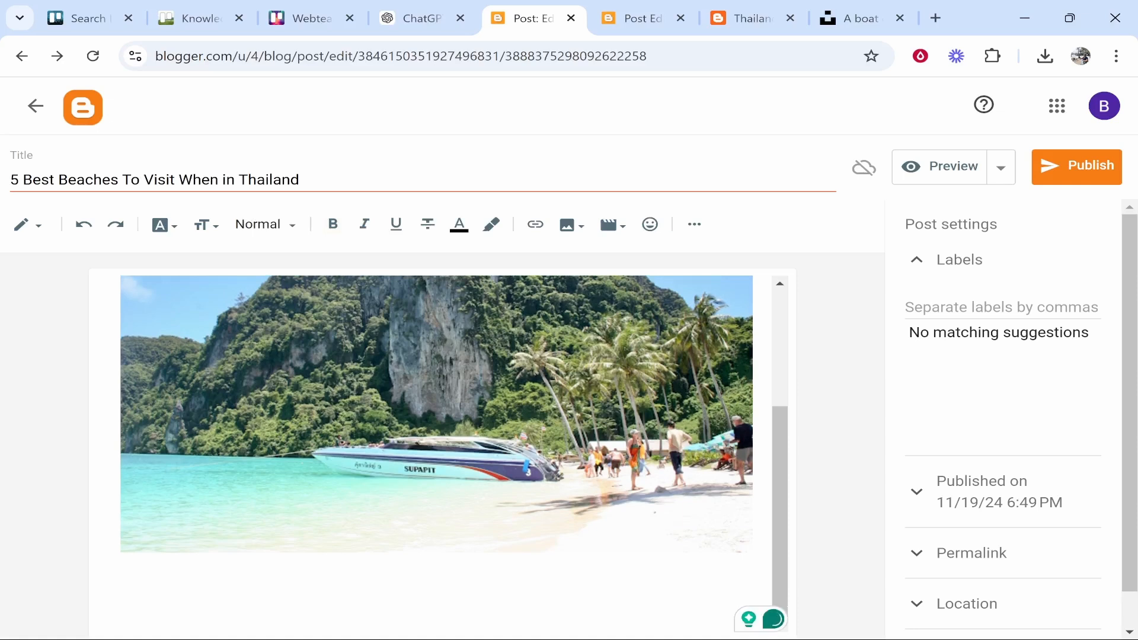
type("Be")
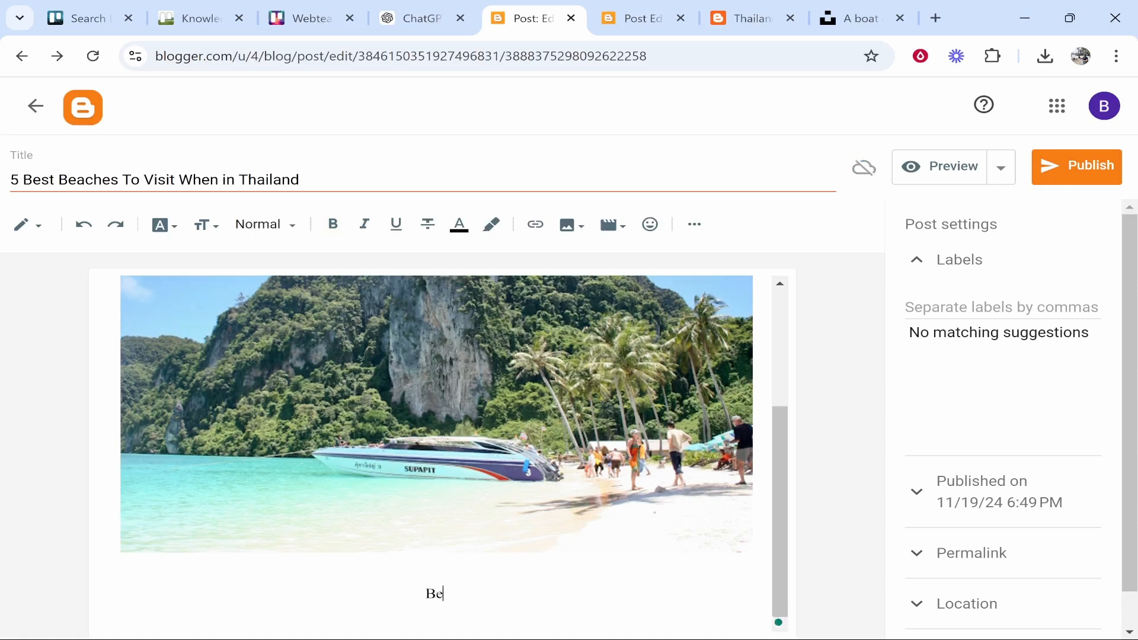
type("ach 1- Patong Beach")
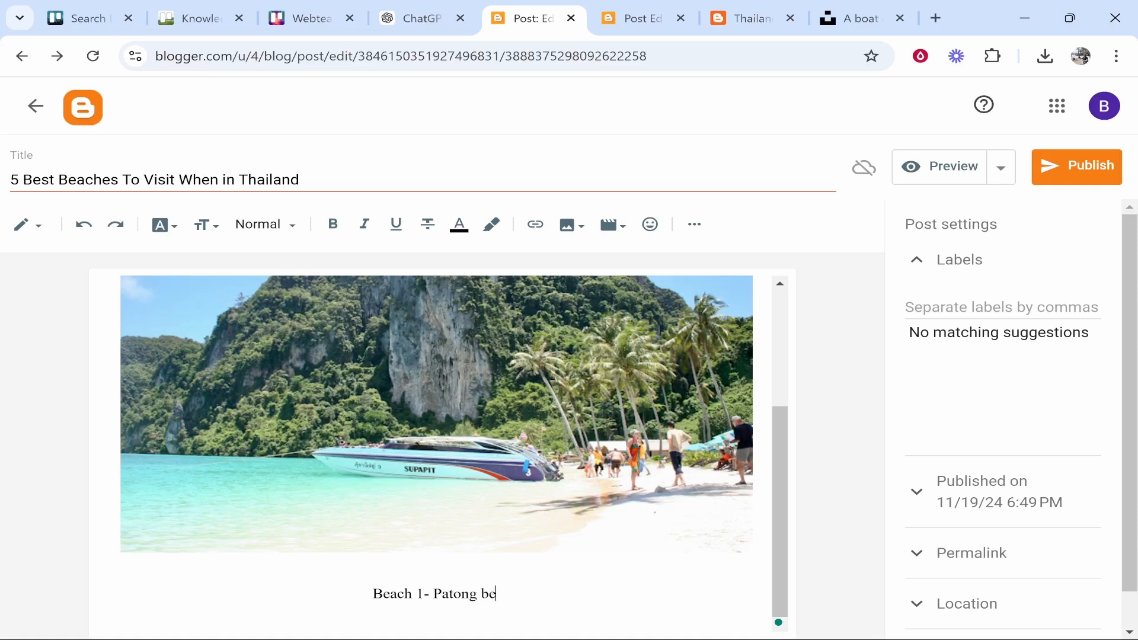
key("shift+Home")
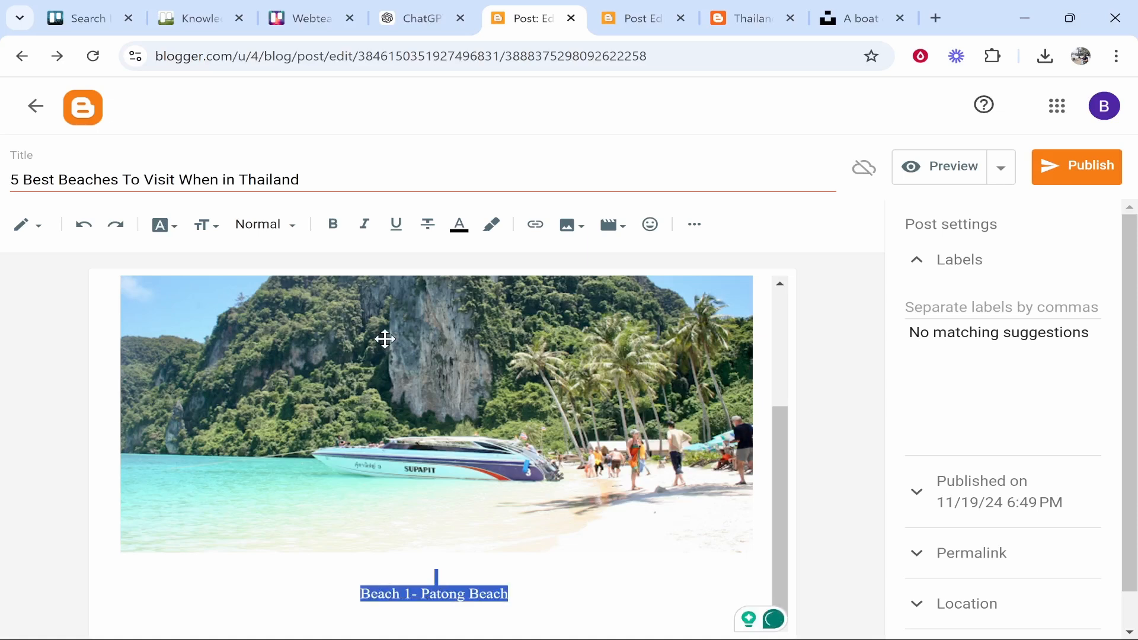
left_click(332, 224)
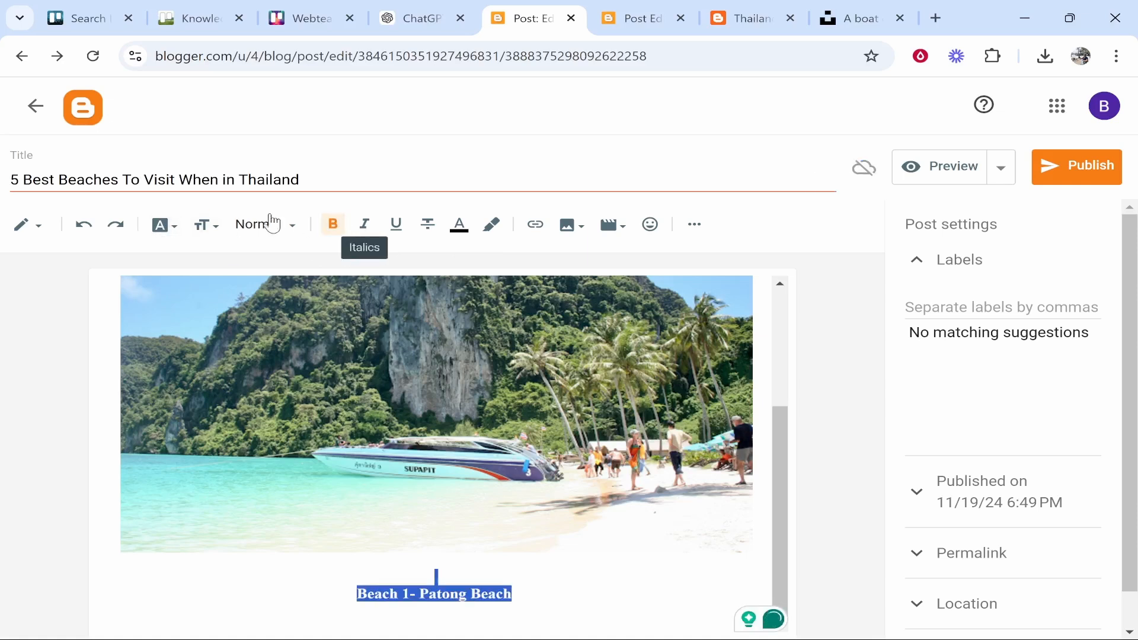
left_click(268, 224)
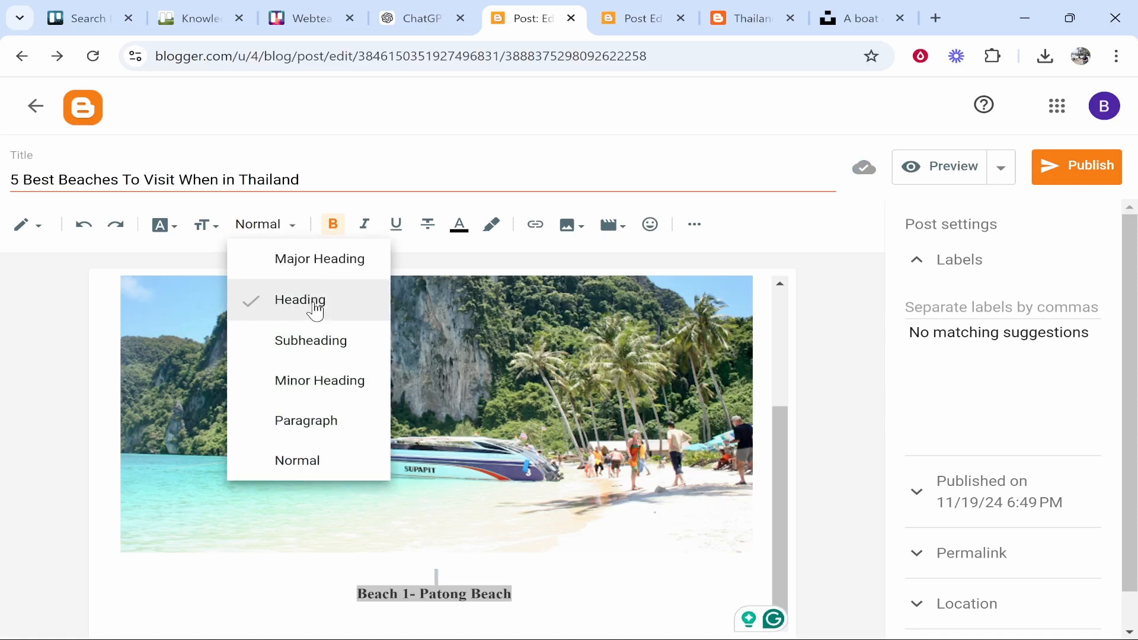
left_click(311, 301)
Add non-bold Normal-style placeholder lines like 'asdasd#a' under the heading
key("Down")
key("Down")
key("Return")
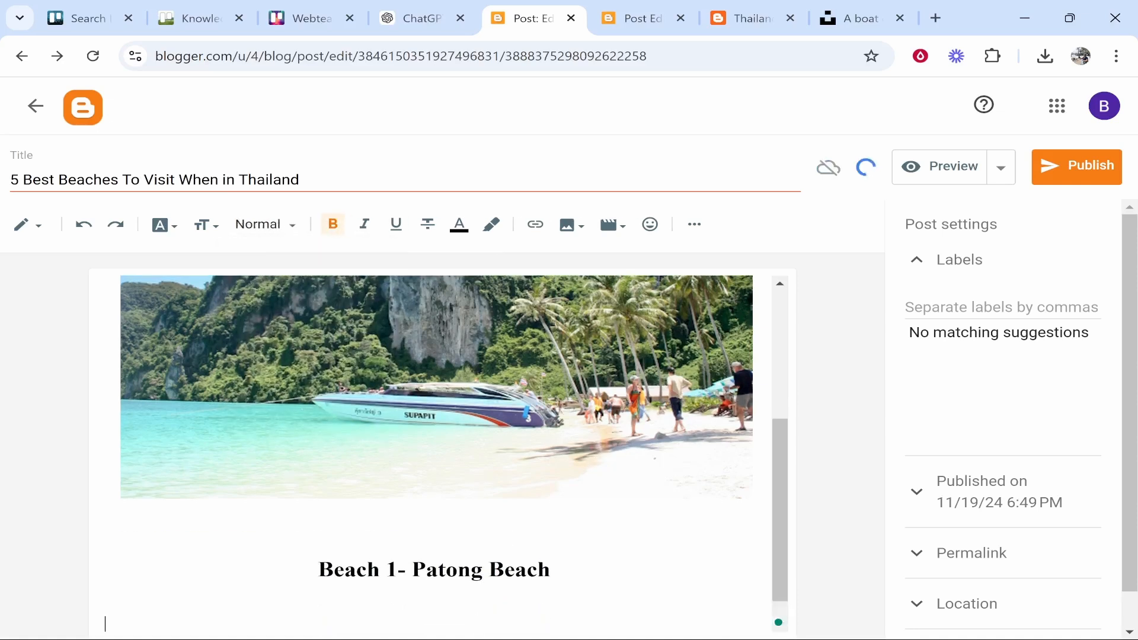
key("Return")
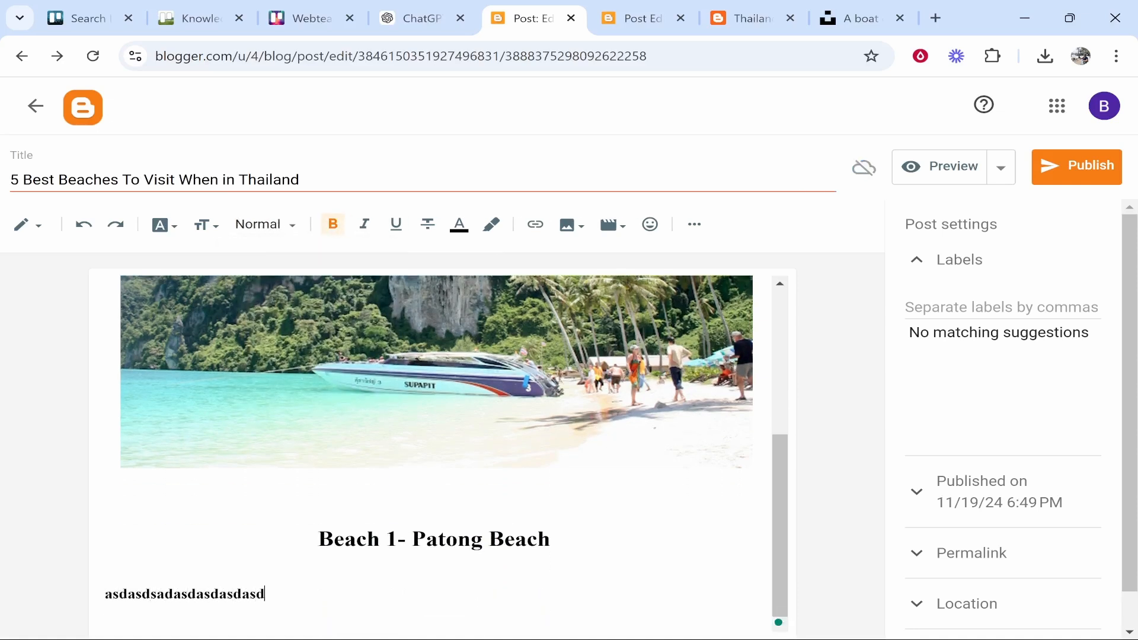
key("shift+Home")
left_click(333, 225)
key("Down")
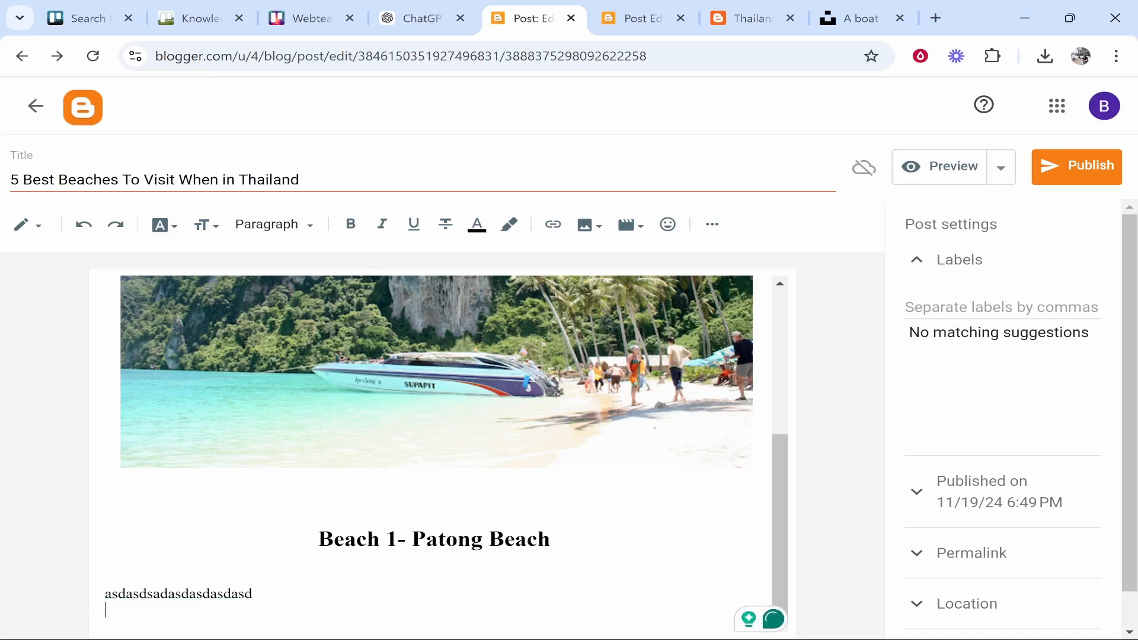
left_click(308, 229)
left_click(284, 459)
type("asdasdsad fnjdljobo")
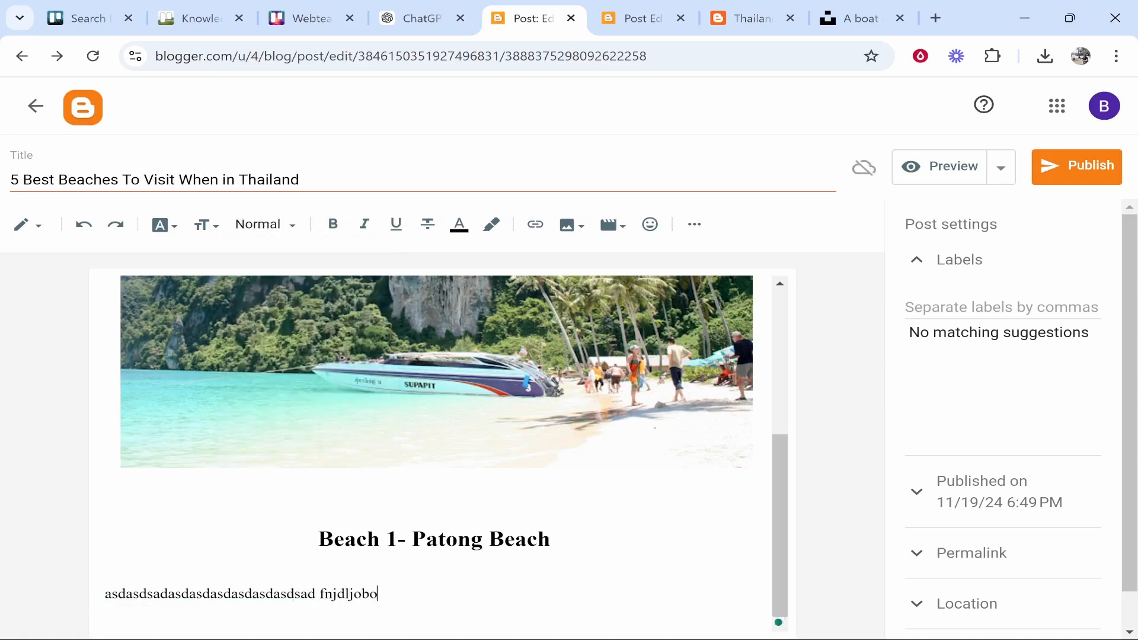
type("#a")
key("Return")
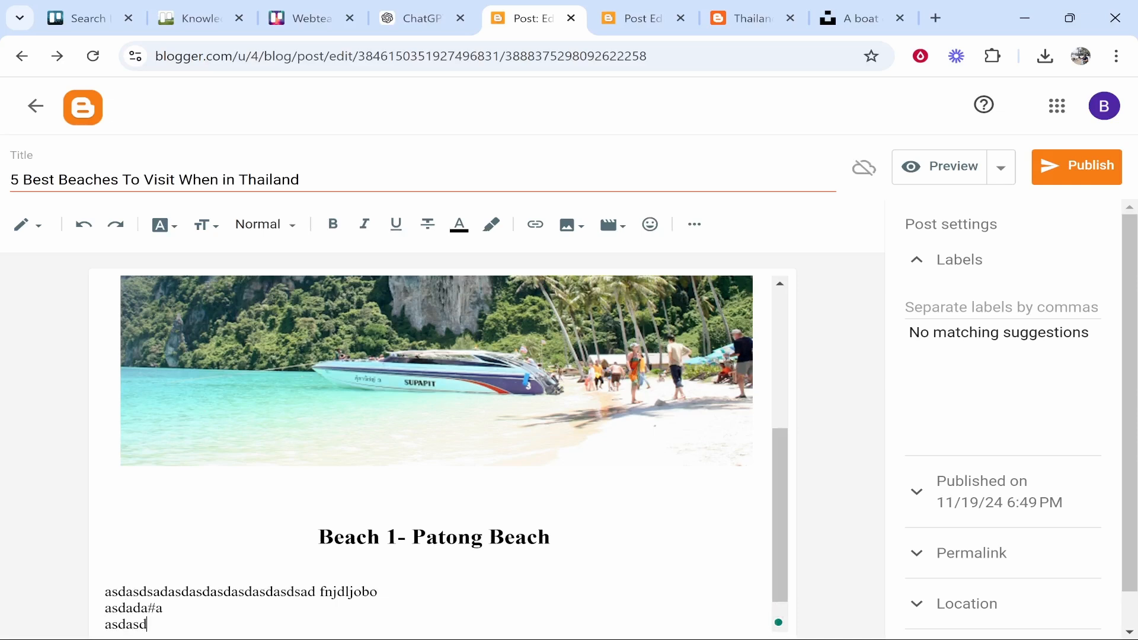
Replace the post's placeholder text with the pasted ChatGPT beaches article, then select it
key("BackSpace")
key("BackSpace")
key("BackSpace")
key("BackSpace")
key("BackSpace")
key("BackSpace")
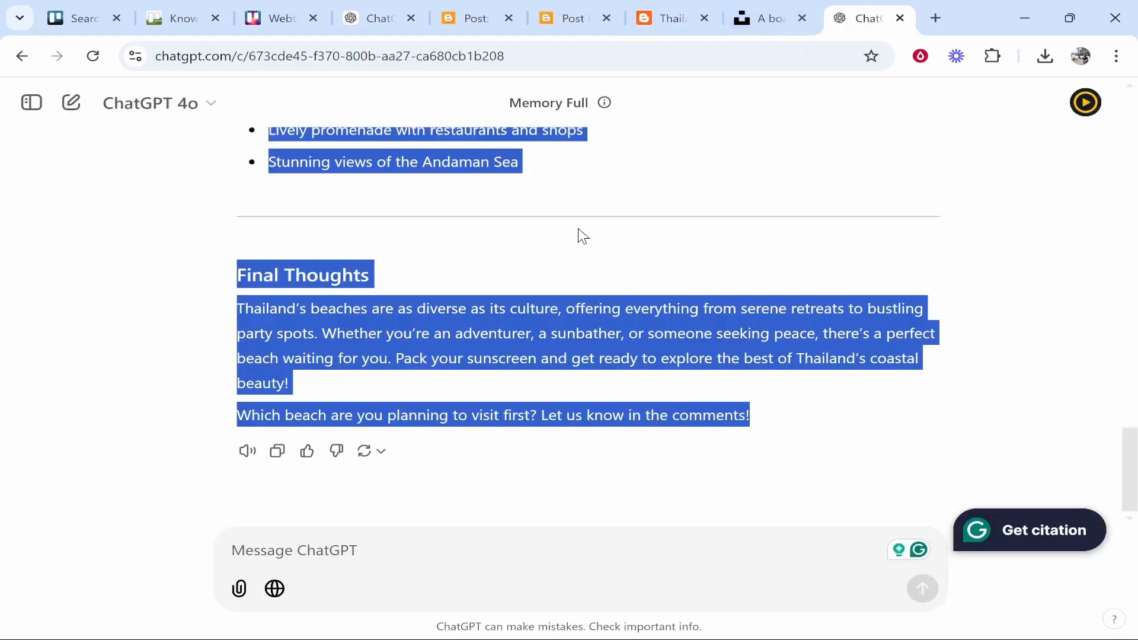
left_click(591, 8)
left_click(486, 16)
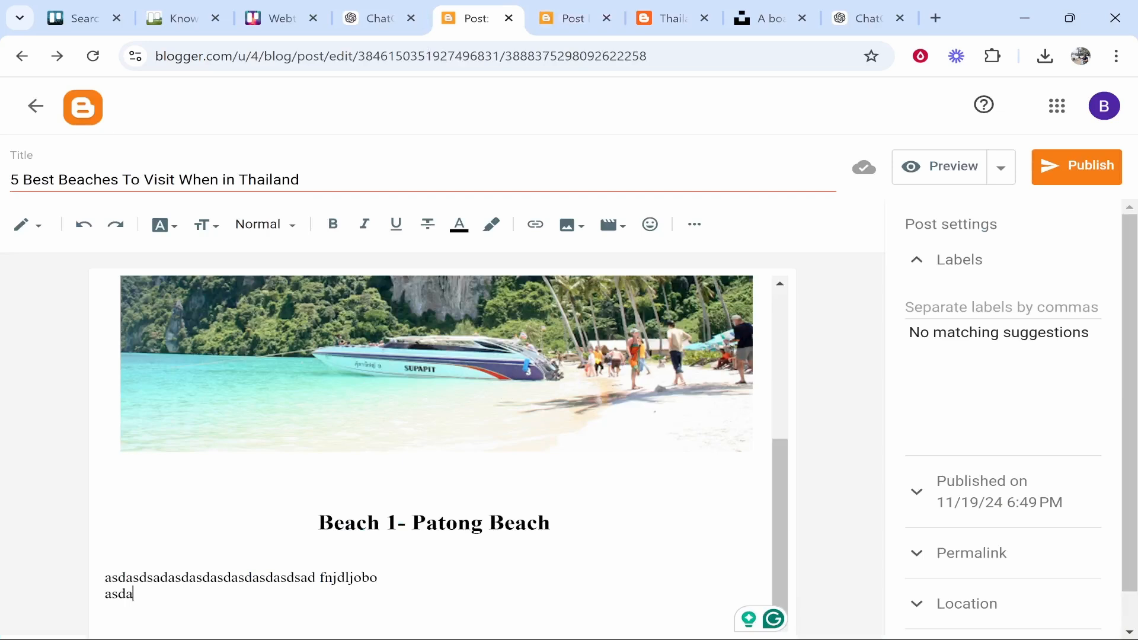
key("ctrl+a")
key("ctrl+v")
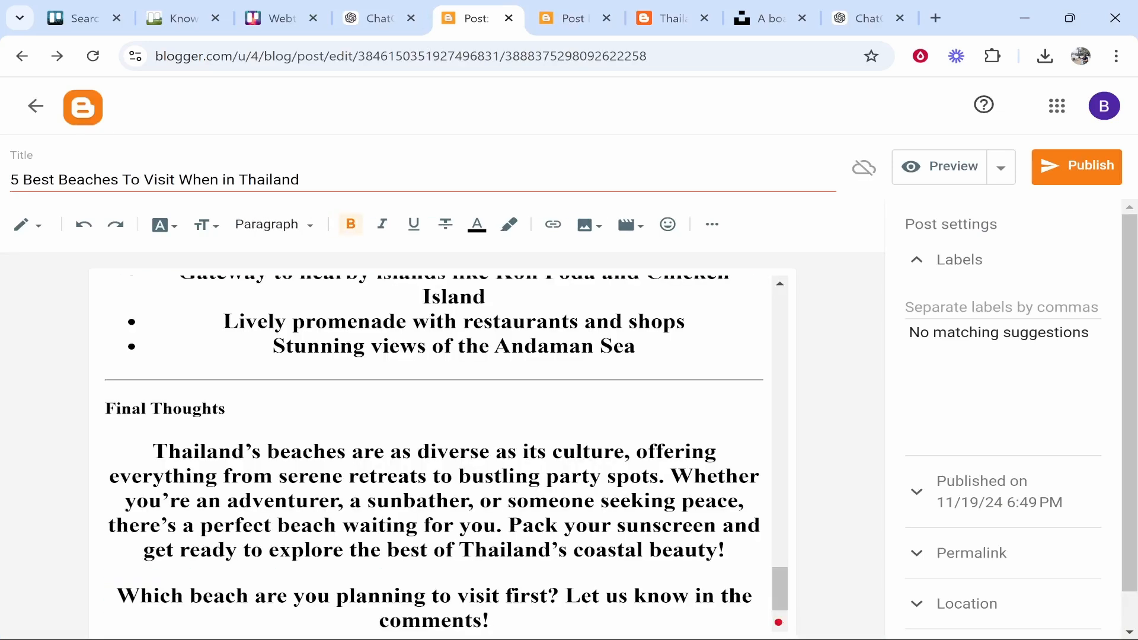
scroll(441, 450, "up", 20)
scroll(441, 450, "down", 4)
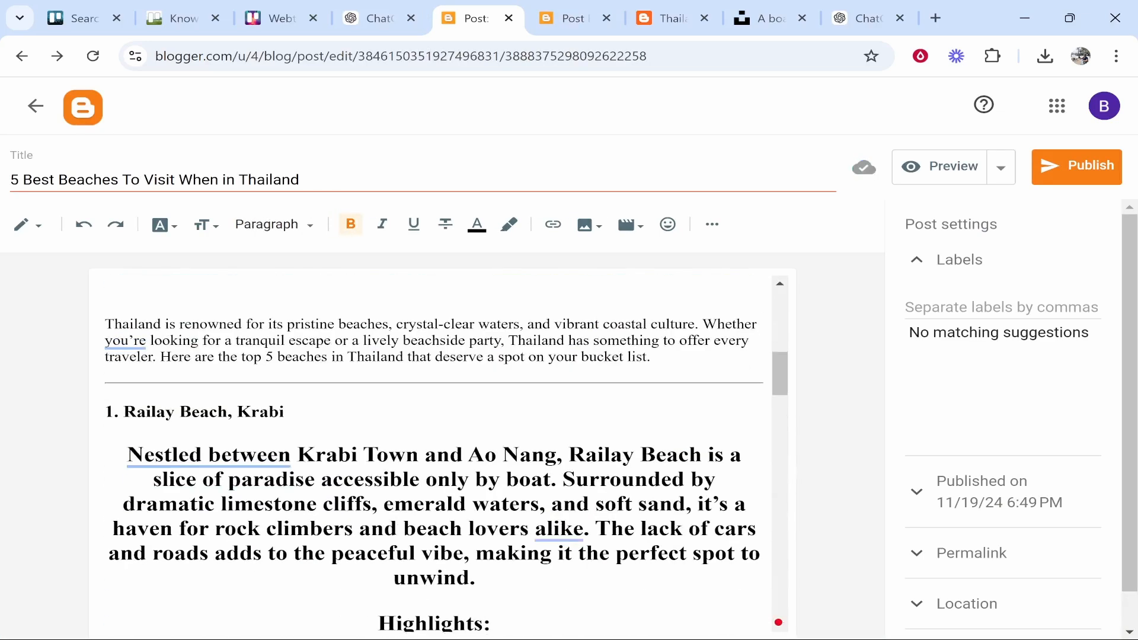
left_click_drag(185, 324, 490, 570)
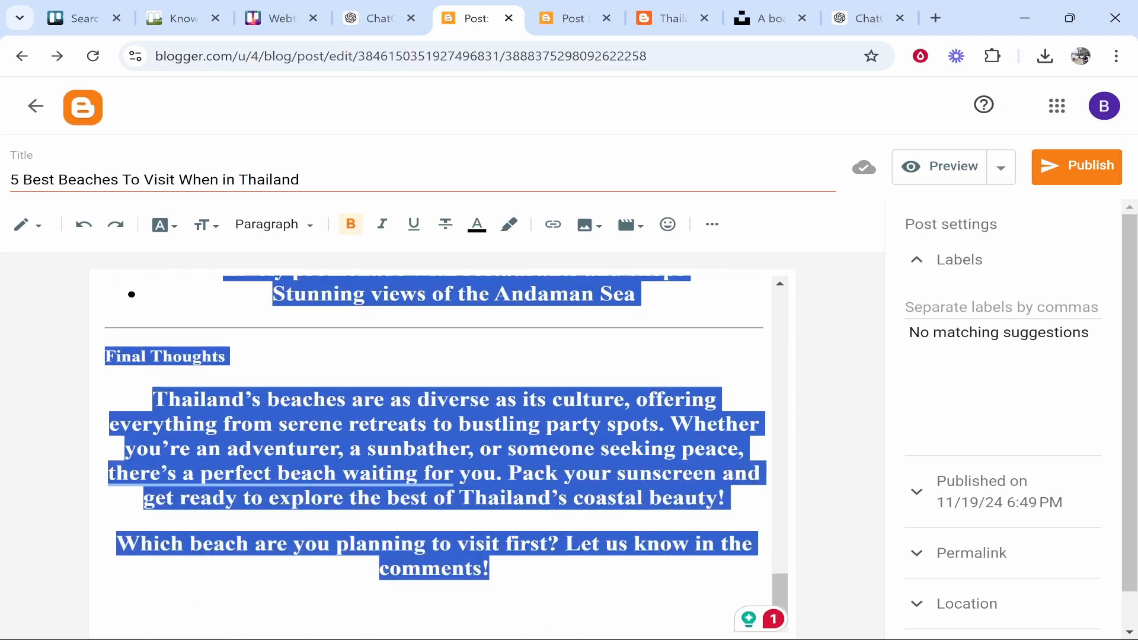
Set the selected article to Arial with Paragraph style
left_click(169, 233)
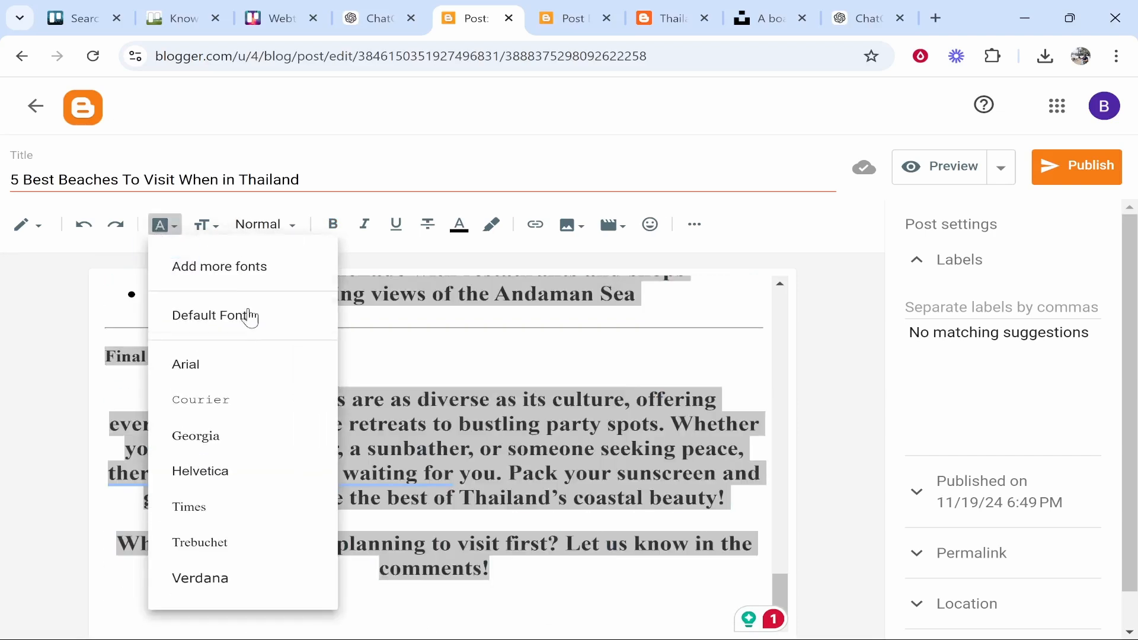
left_click(228, 368)
left_click(301, 229)
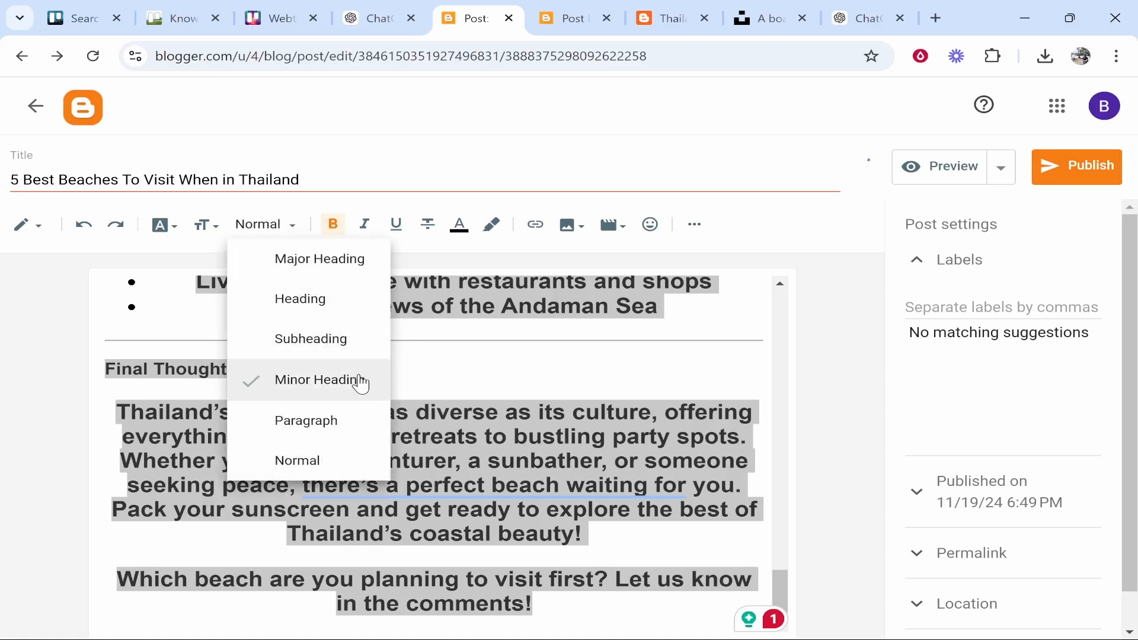
left_click(356, 428)
left_click(527, 478)
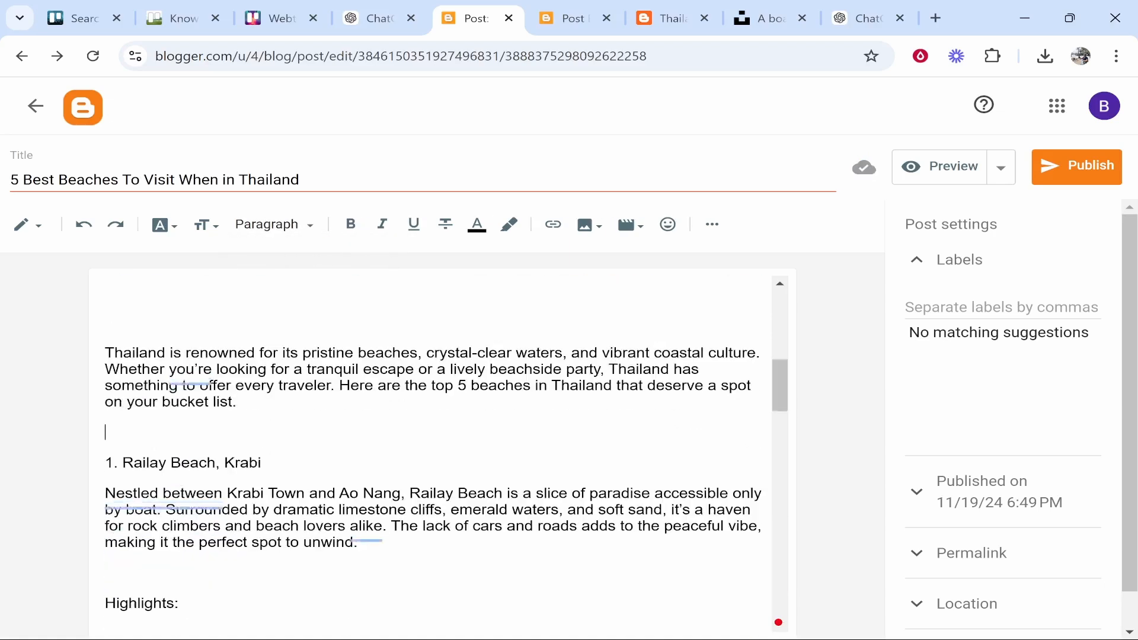
Delete the first 'Highlights:' label and add an empty line after the atmosphere line
scroll(438, 453, "down", 1)
scroll(439, 450, "down", 1)
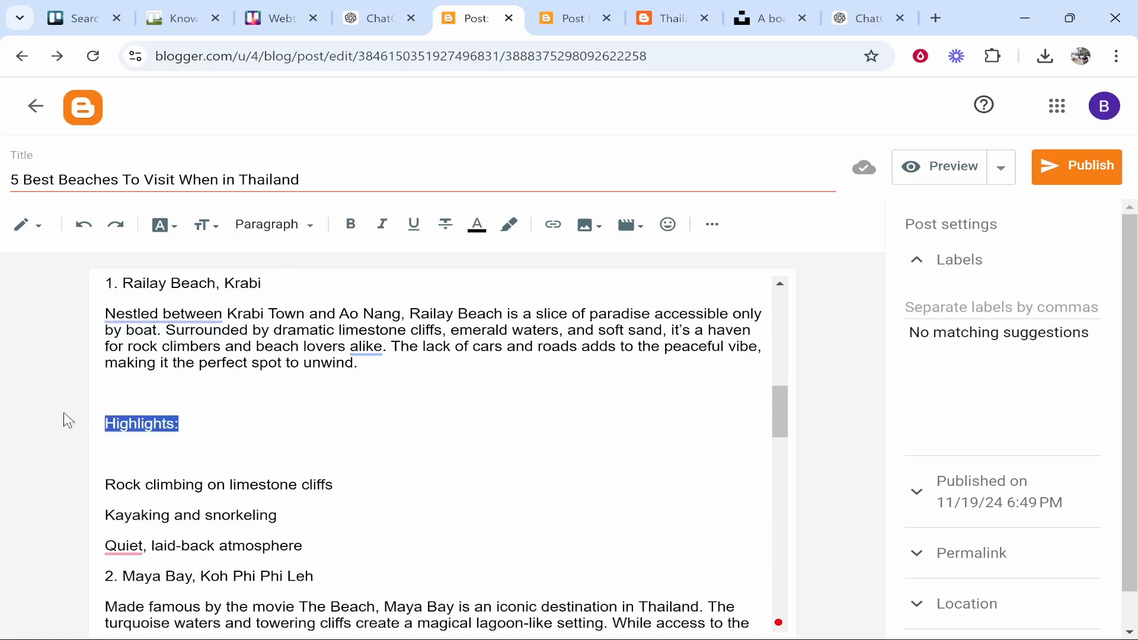
key("BackSpace")
key("BackSpace")
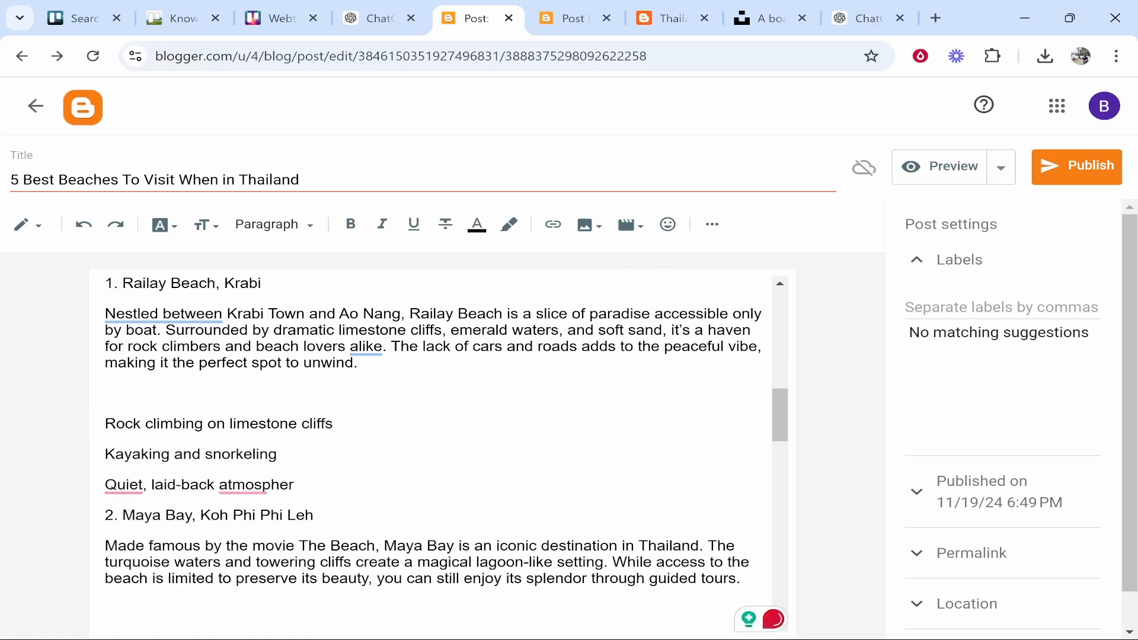
left_click(303, 484)
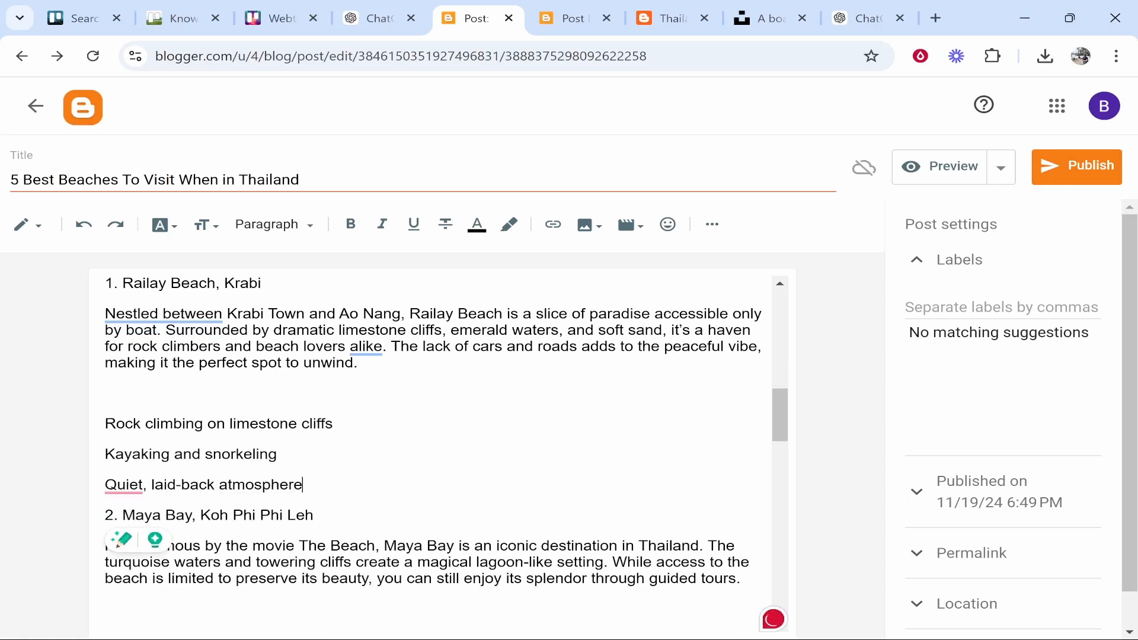
key("Return")
scroll(438, 451, "up", 5)
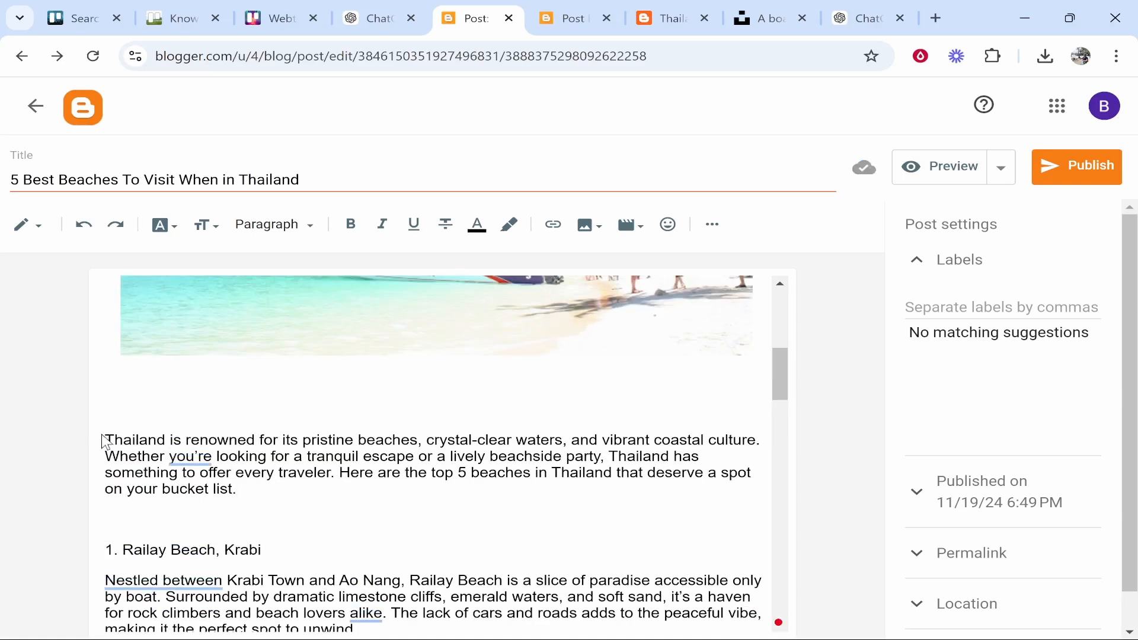
Make '1. Railay Beach, Krabi' a Subheading
scroll(438, 451, "down", 2)
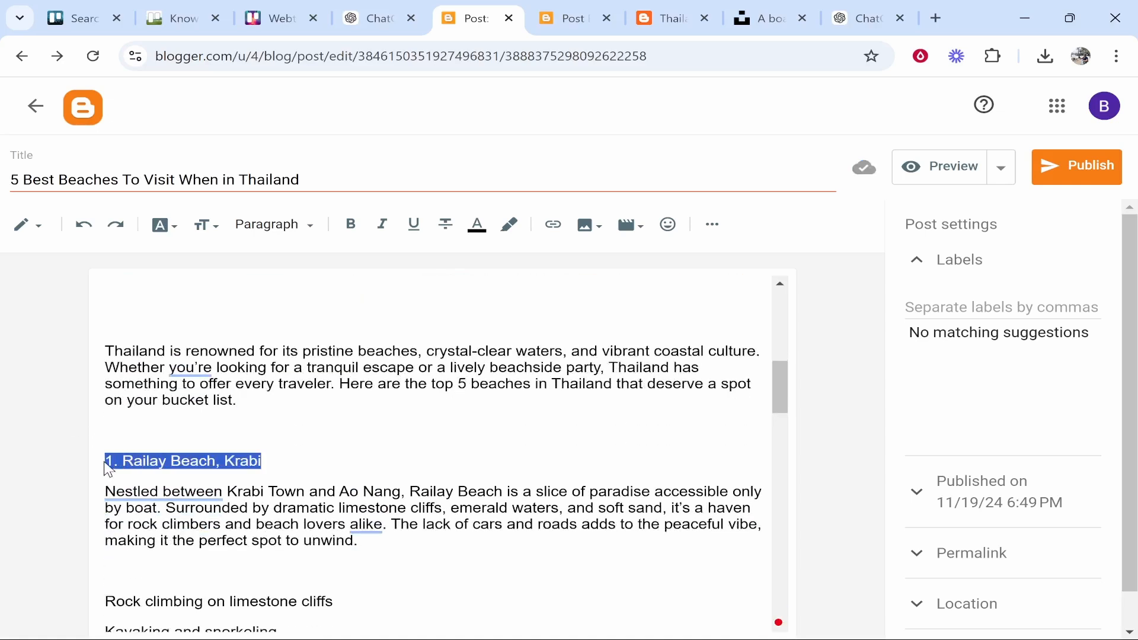
left_click(307, 231)
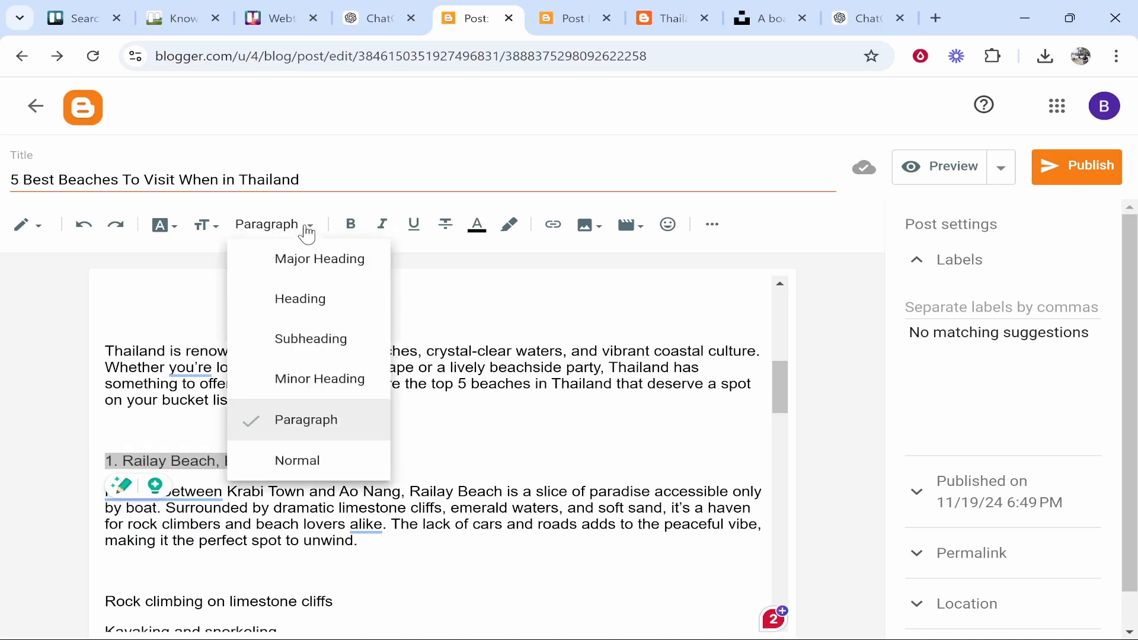
left_click(312, 339)
left_click(336, 499)
Turn Railay Beach's three highlight lines into a bulleted list
scroll(439, 450, "down", 3)
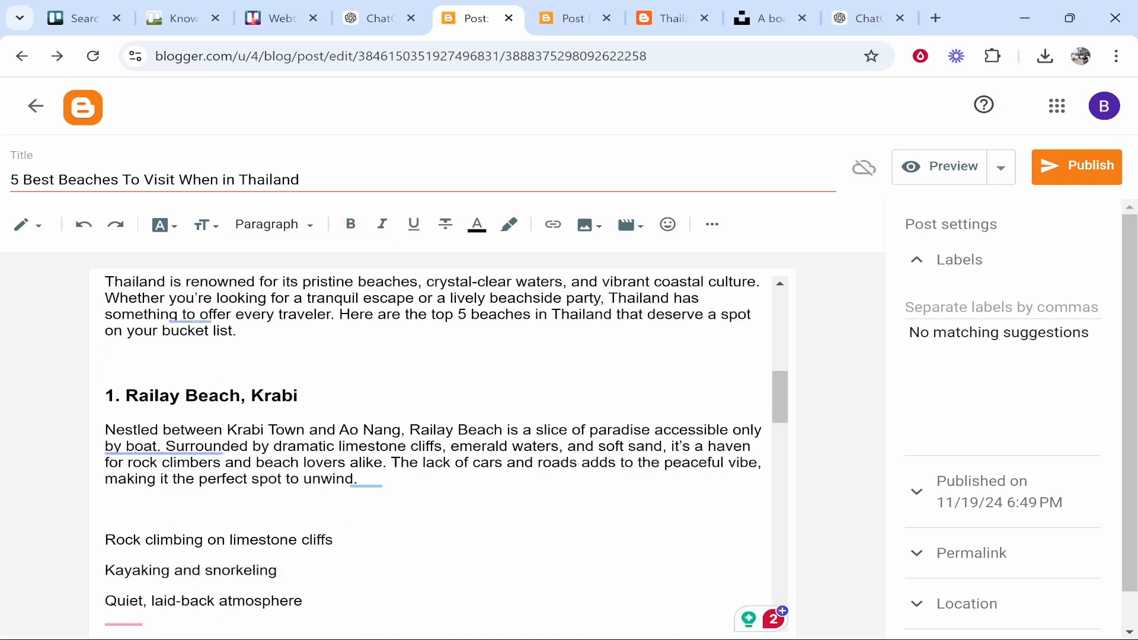
left_click_drag(303, 493, 94, 434)
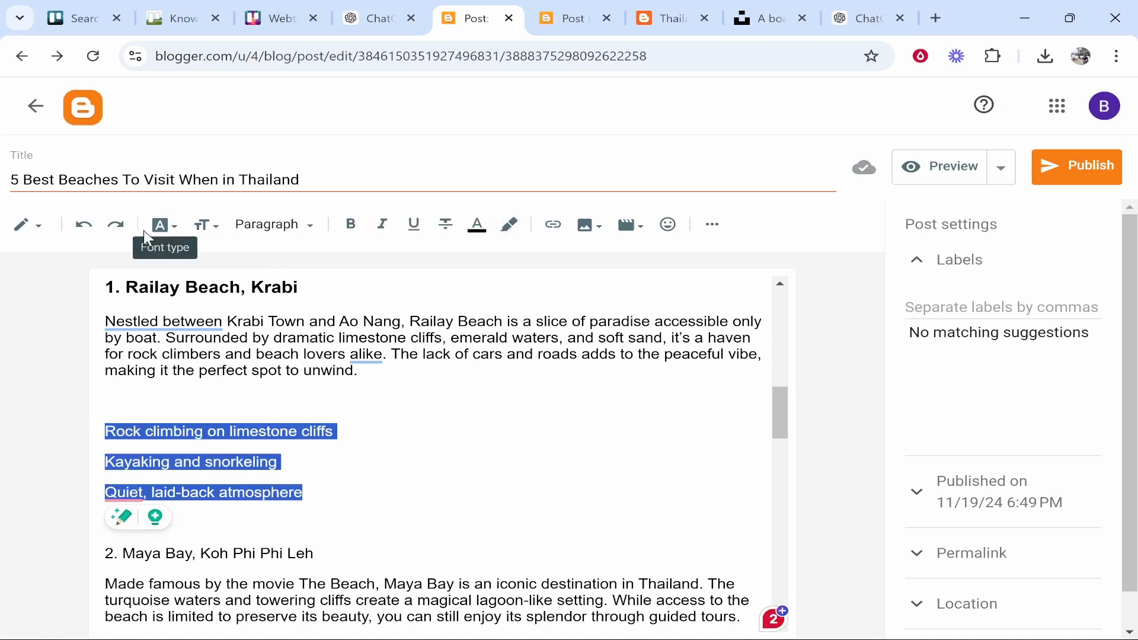
left_click(714, 226)
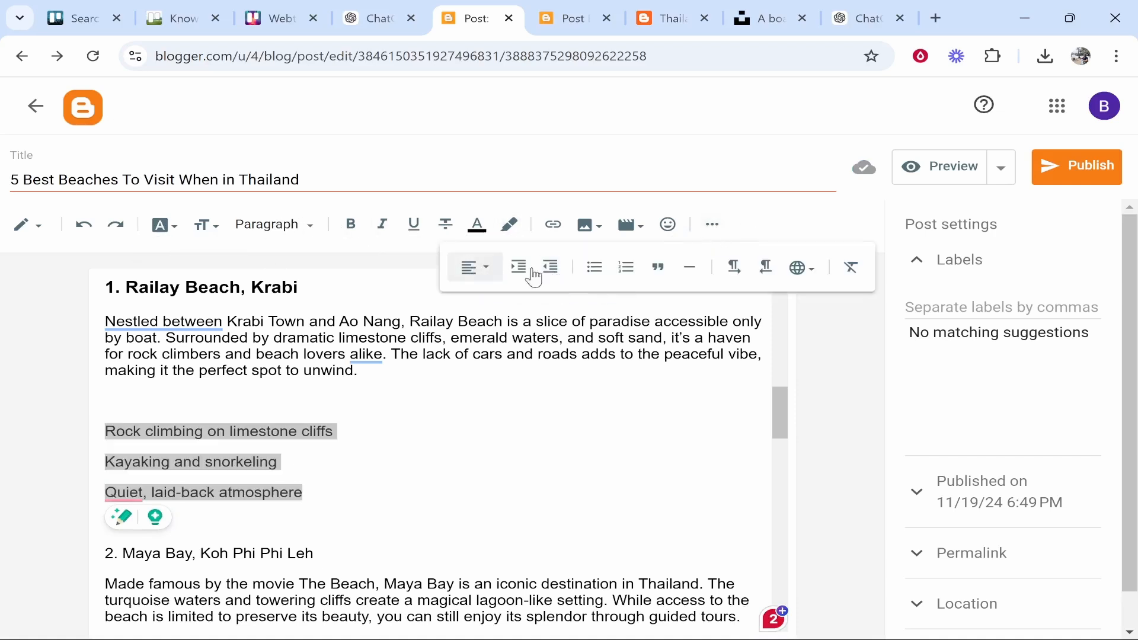
left_click(594, 266)
key("Down")
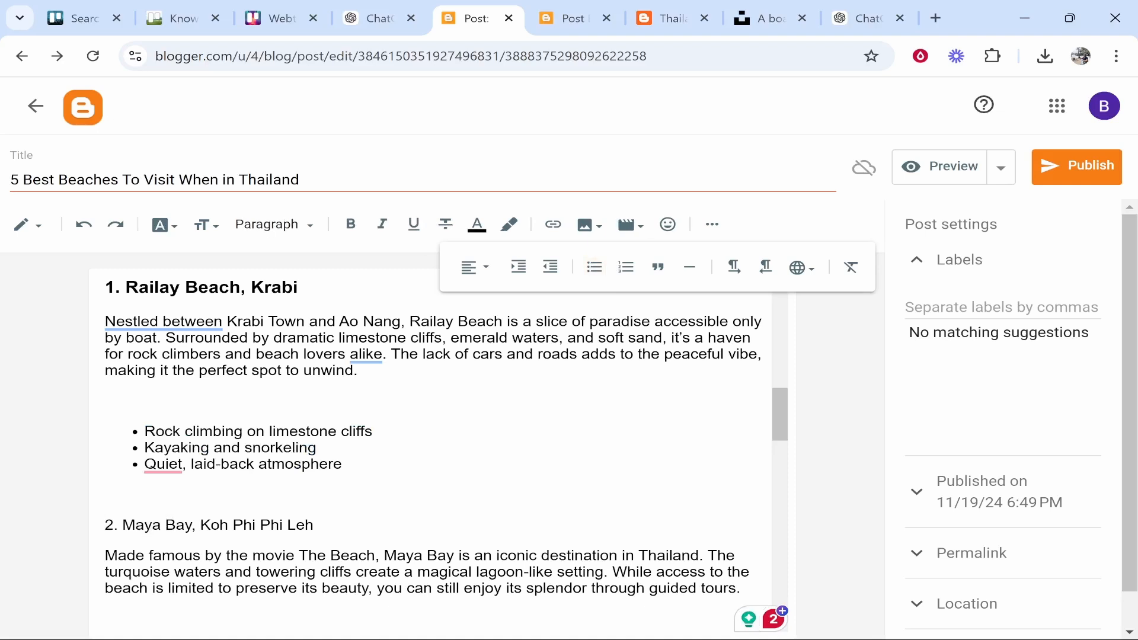
Delete the empty line below the photo
scroll(431, 444, "down", 1)
scroll(276, 458, "up", 2)
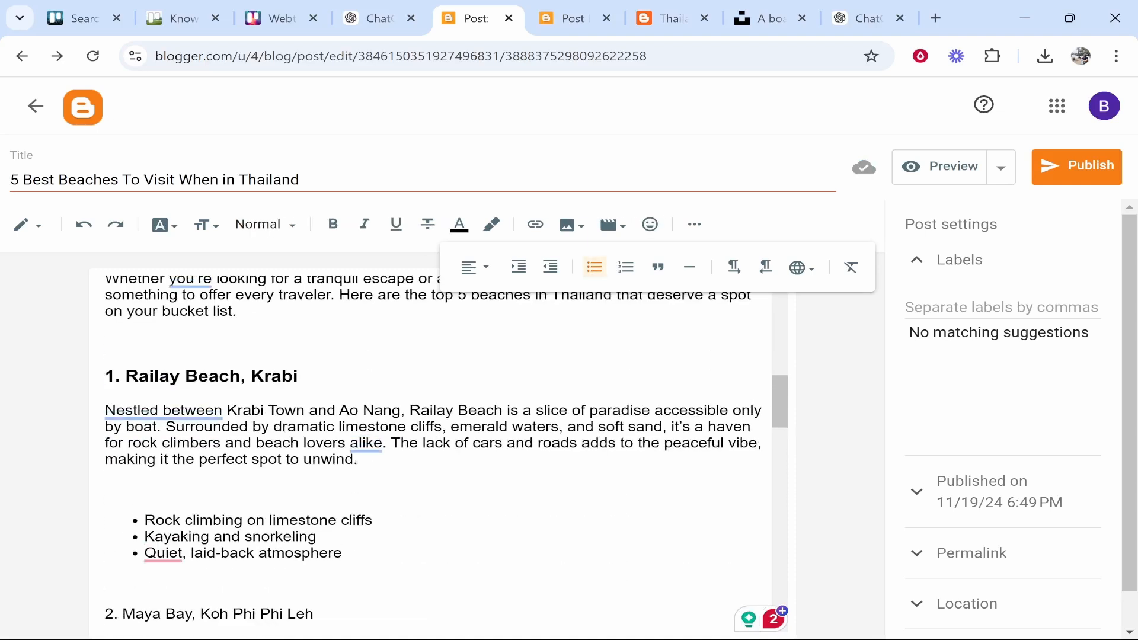
scroll(276, 458, "up", 4)
scroll(279, 465, "up", 1)
scroll(279, 464, "down", 3)
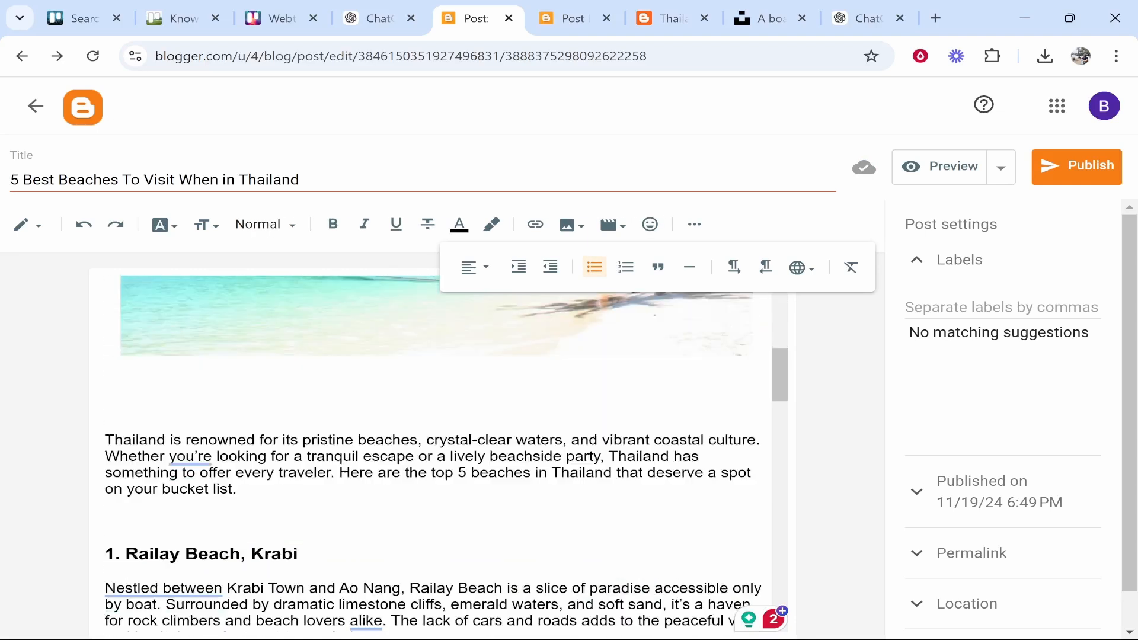
scroll(279, 465, "up", 1)
left_click(285, 487)
key("BackSpace")
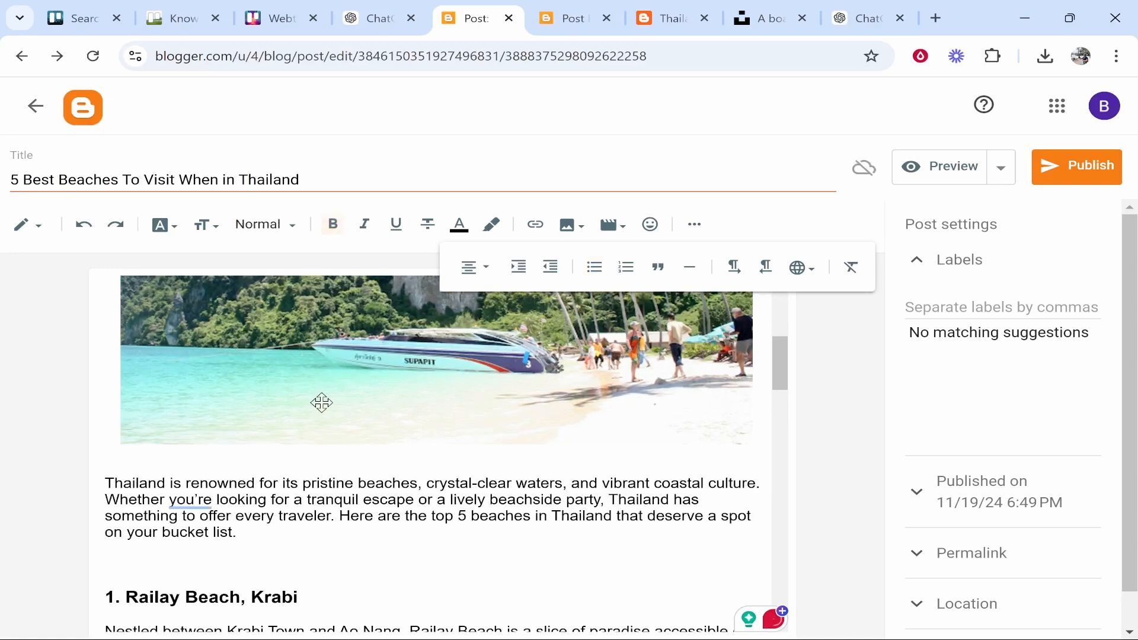
scroll(322, 401, "up", 5)
scroll(343, 452, "down", 4)
scroll(343, 451, "down", 6)
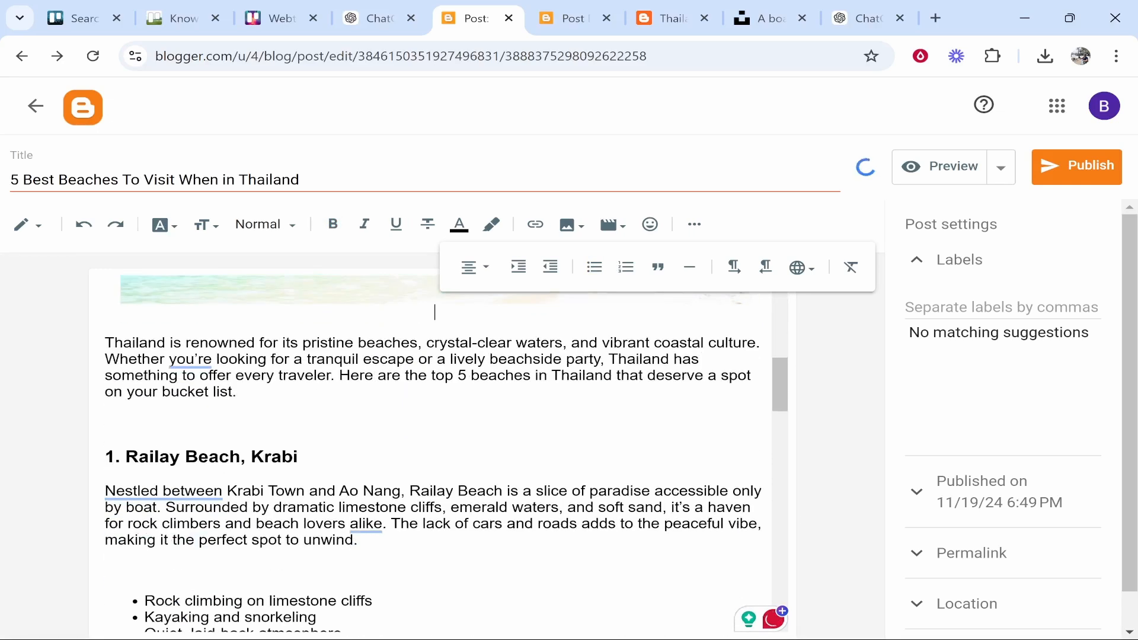
Make '2. Maya Bay, Koh Phi Phi Leh' a Subheading
left_click_drag(271, 516, 113, 517)
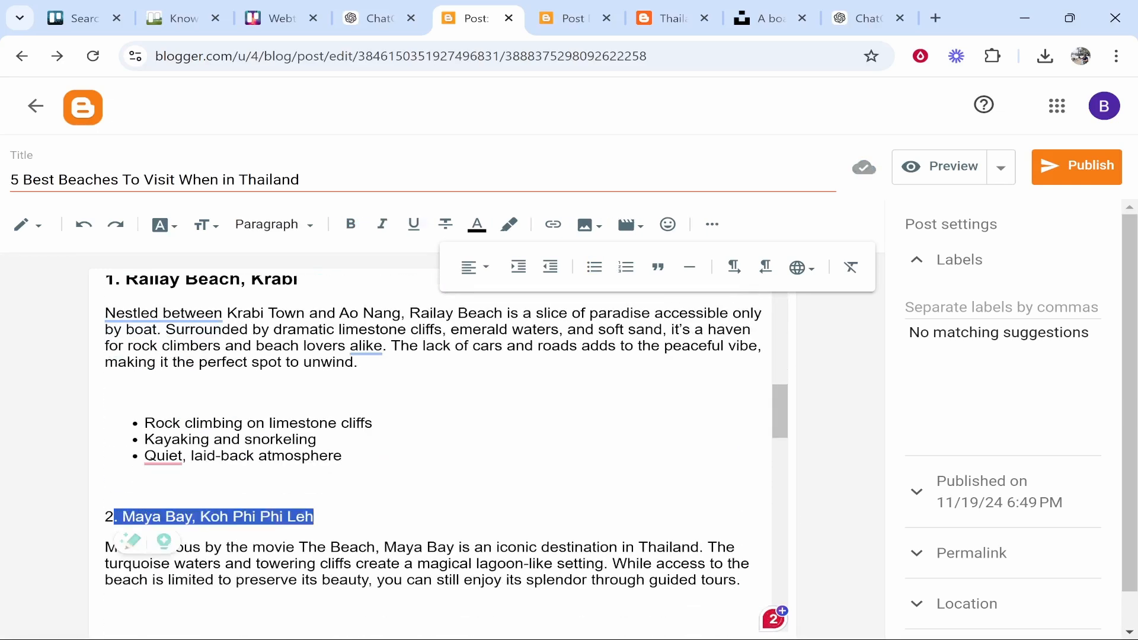
left_click(106, 486)
left_click_drag(315, 517, 30, 514)
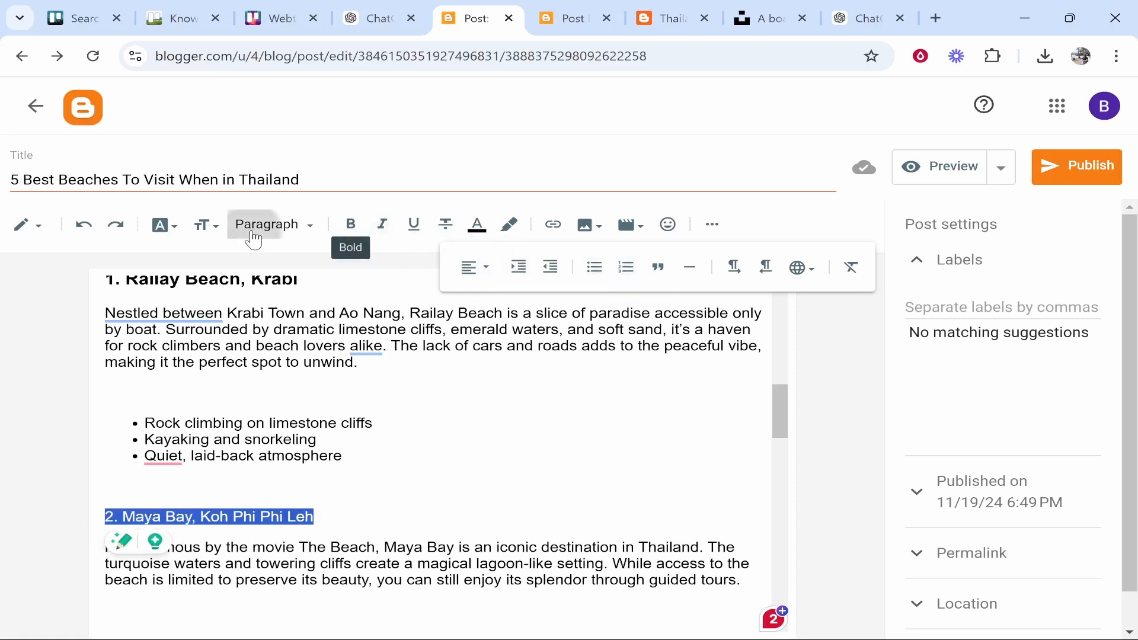
left_click(273, 225)
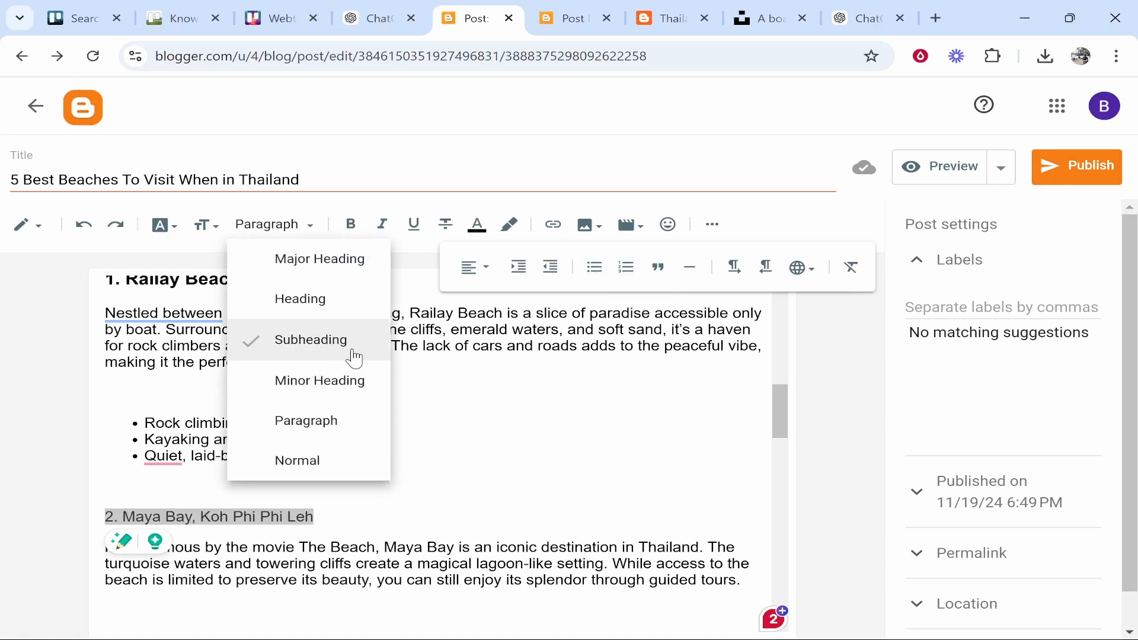
left_click(323, 356)
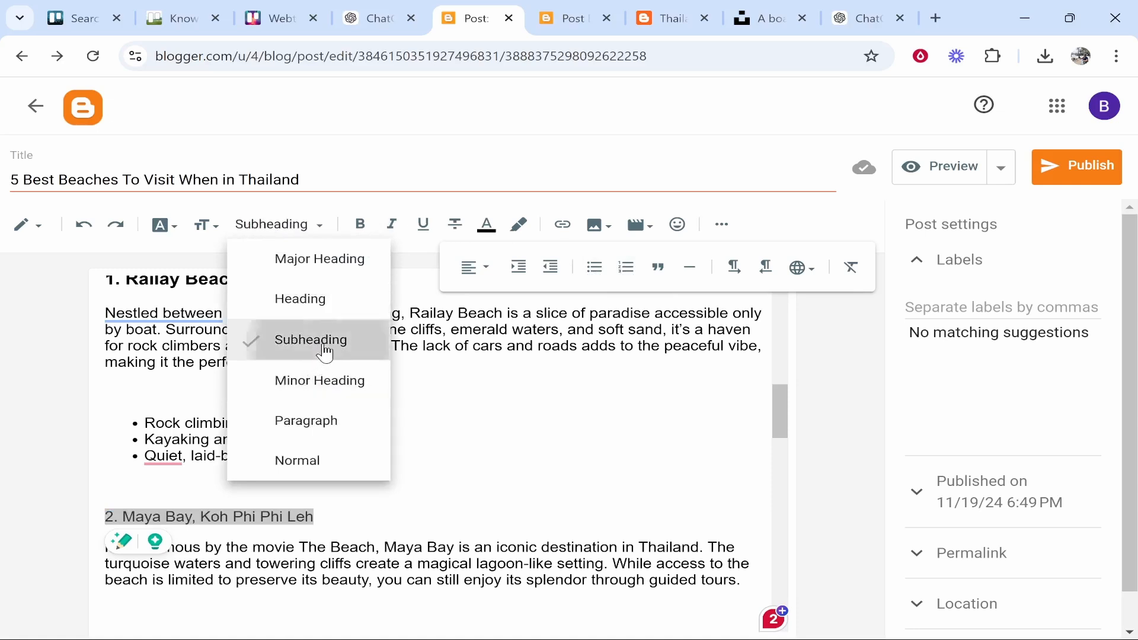
left_click(516, 555)
Remove Maya Bay's 'Highlights:' label and bullet its three highlight lines
scroll(432, 444, "down", 3)
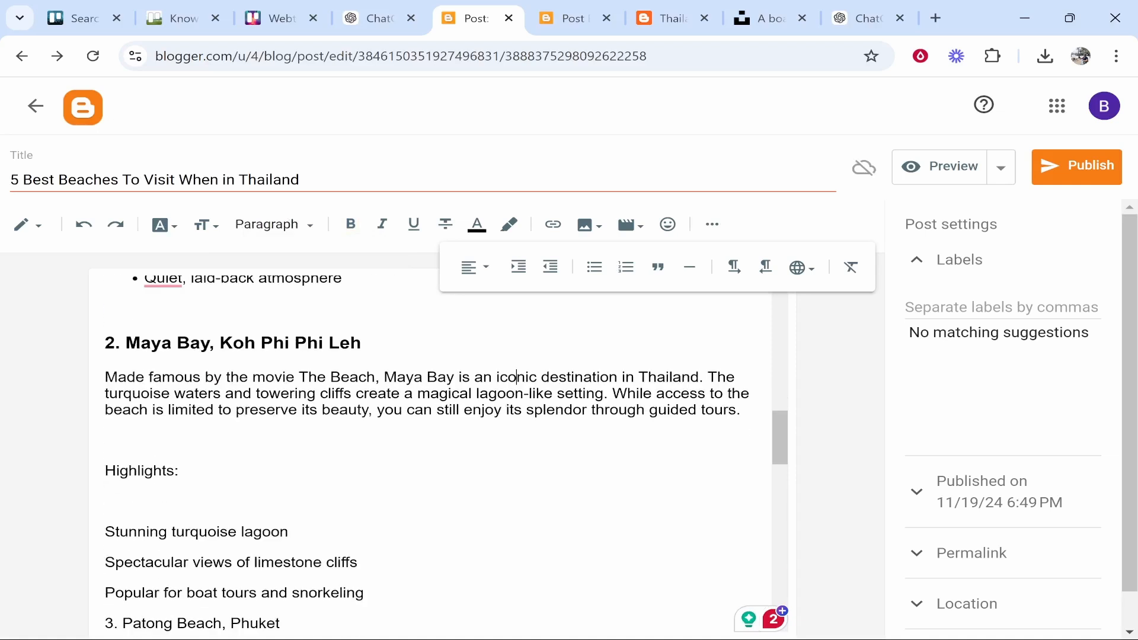
key("BackSpace")
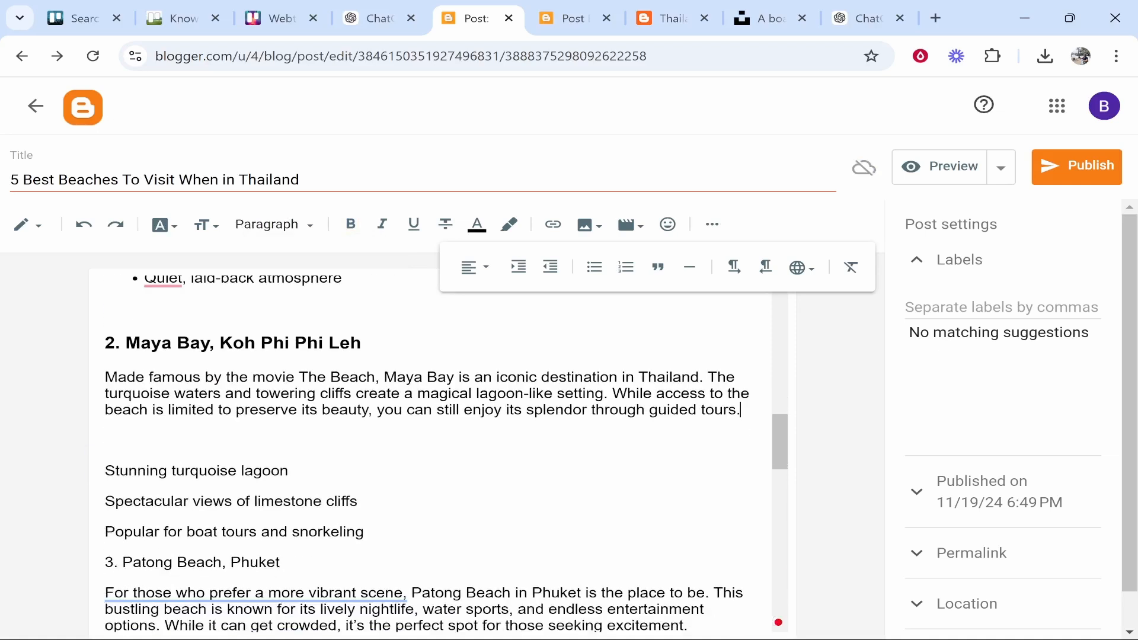
left_click_drag(120, 471, 364, 531)
left_click(594, 266)
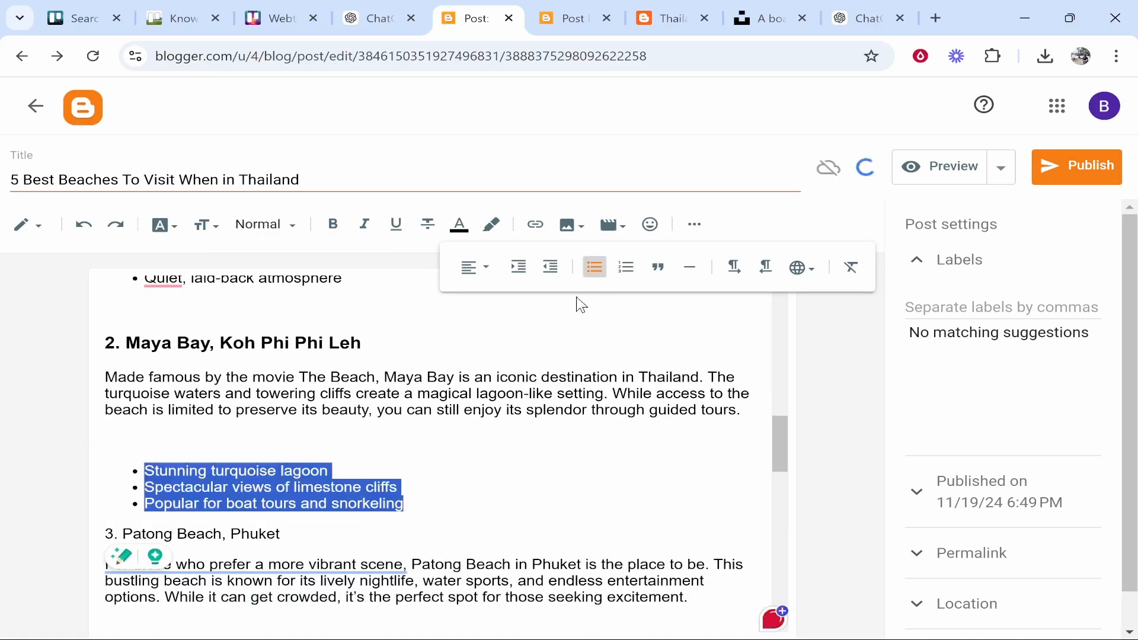
left_click(191, 437)
scroll(190, 437, "up", 10)
scroll(431, 451, "down", 10)
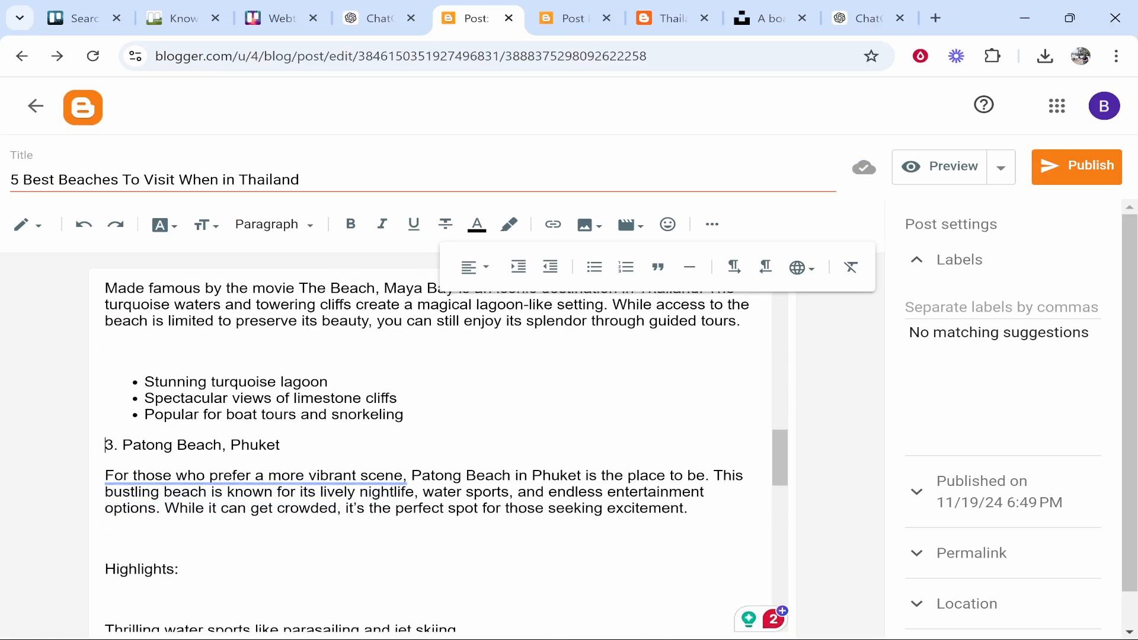
Add blank space above '3. Patong Beach, Phuket'
key("Return")
key("Return")
key("Return")
scroll(431, 450, "up", 5)
scroll(431, 450, "down", 2)
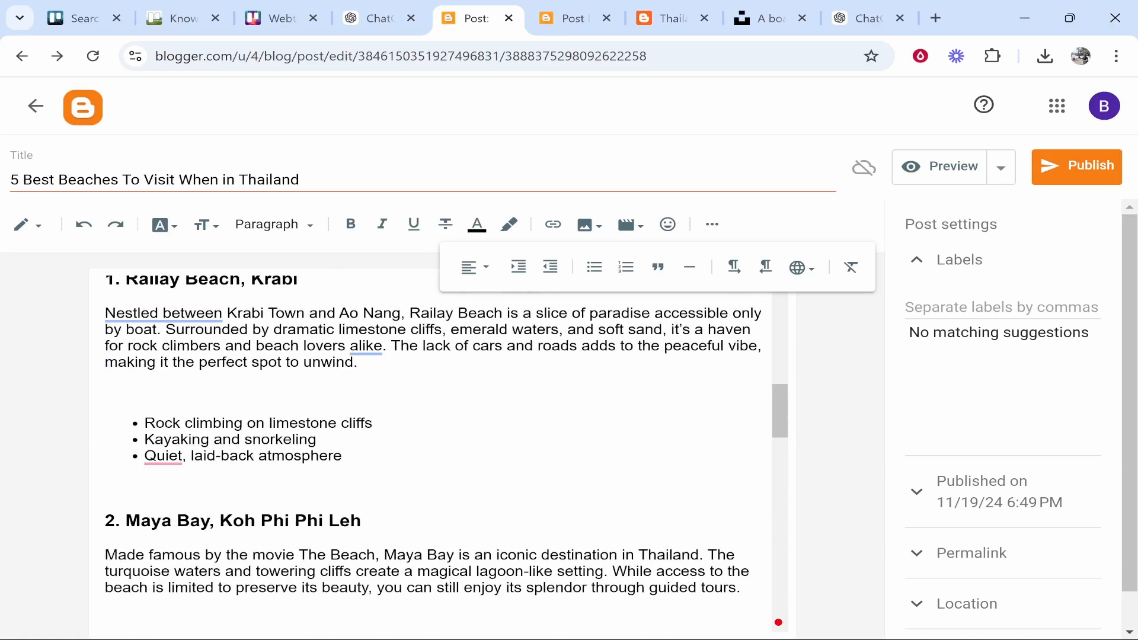
scroll(424, 432, "up", 10)
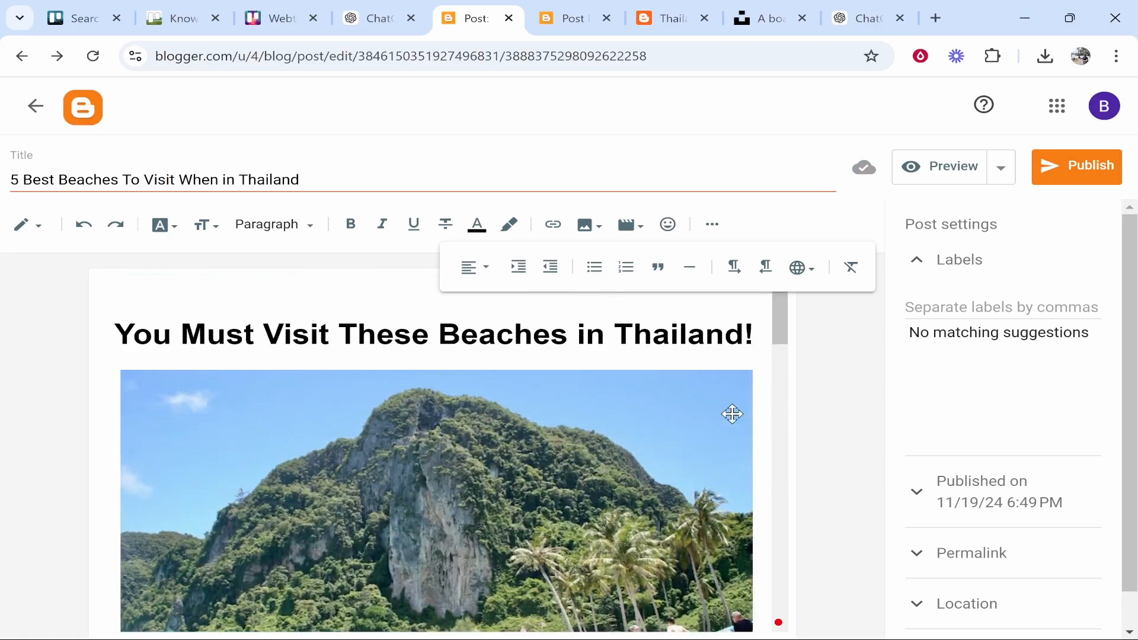
Publish the post and confirm
left_click(633, 335)
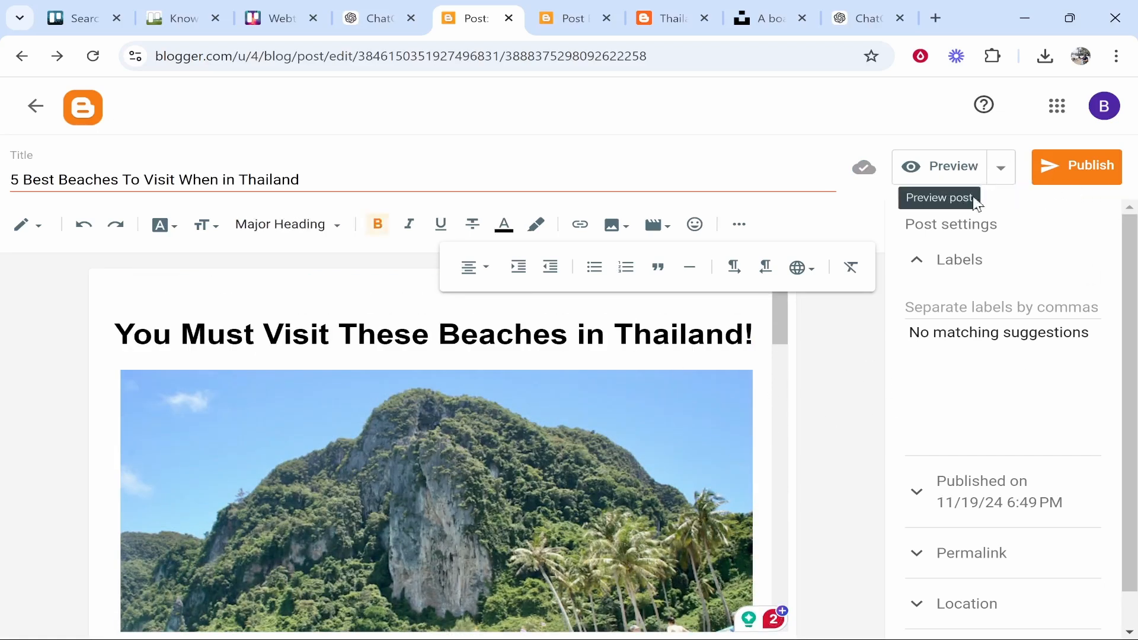
left_click(1066, 185)
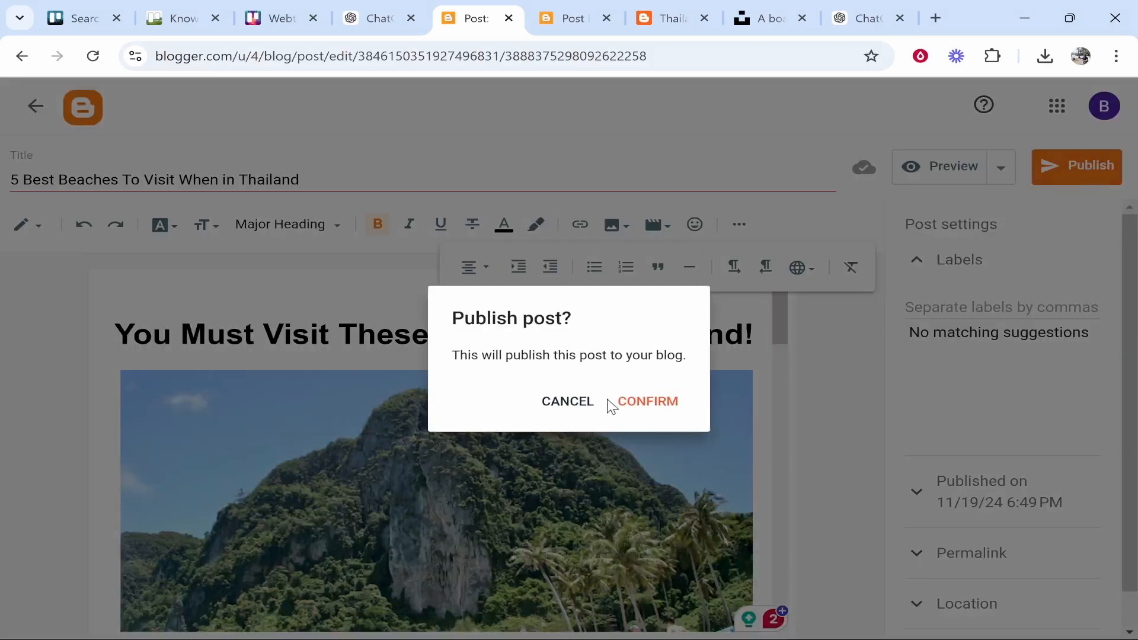
left_click(649, 403)
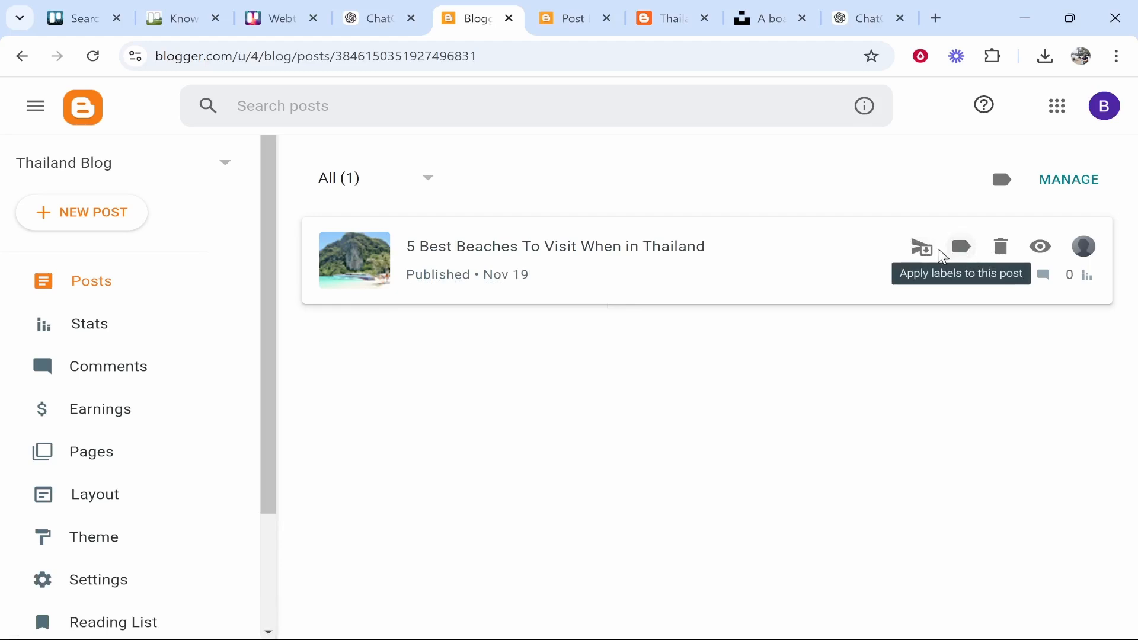
Reopen the published post, then return to the posts list and close the preview tab
left_click(472, 251)
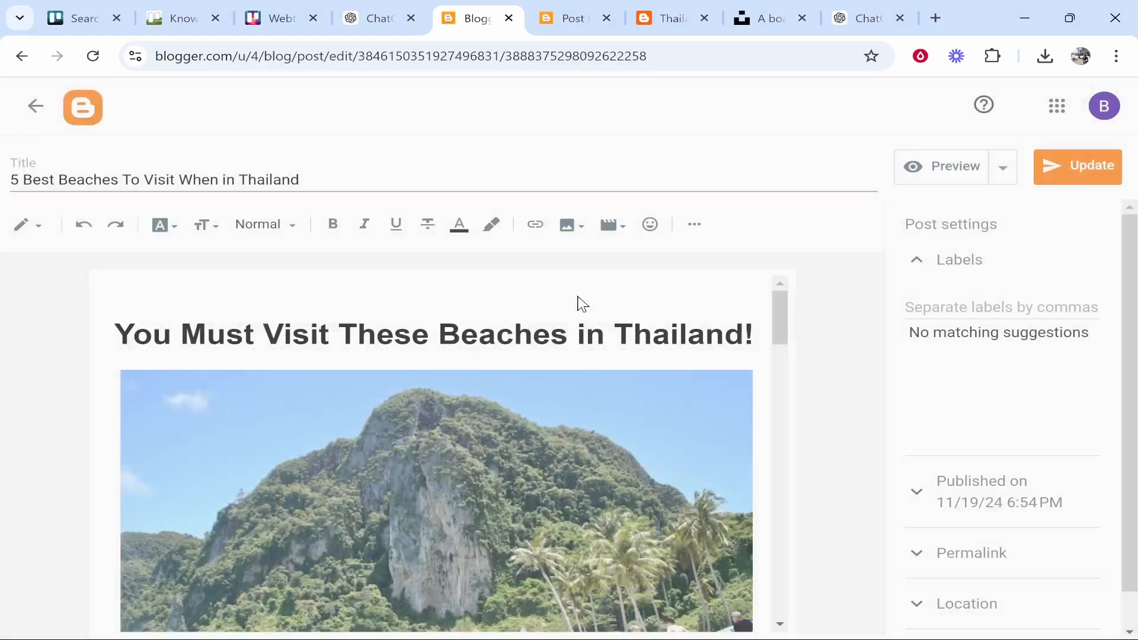
left_click(36, 105)
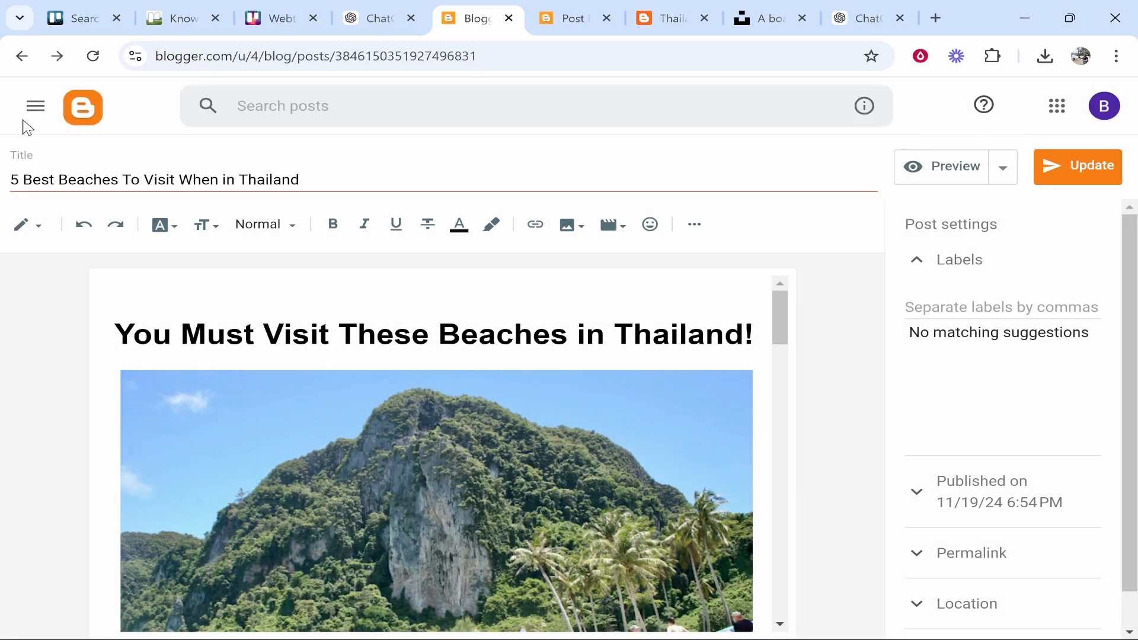
left_click(573, 15)
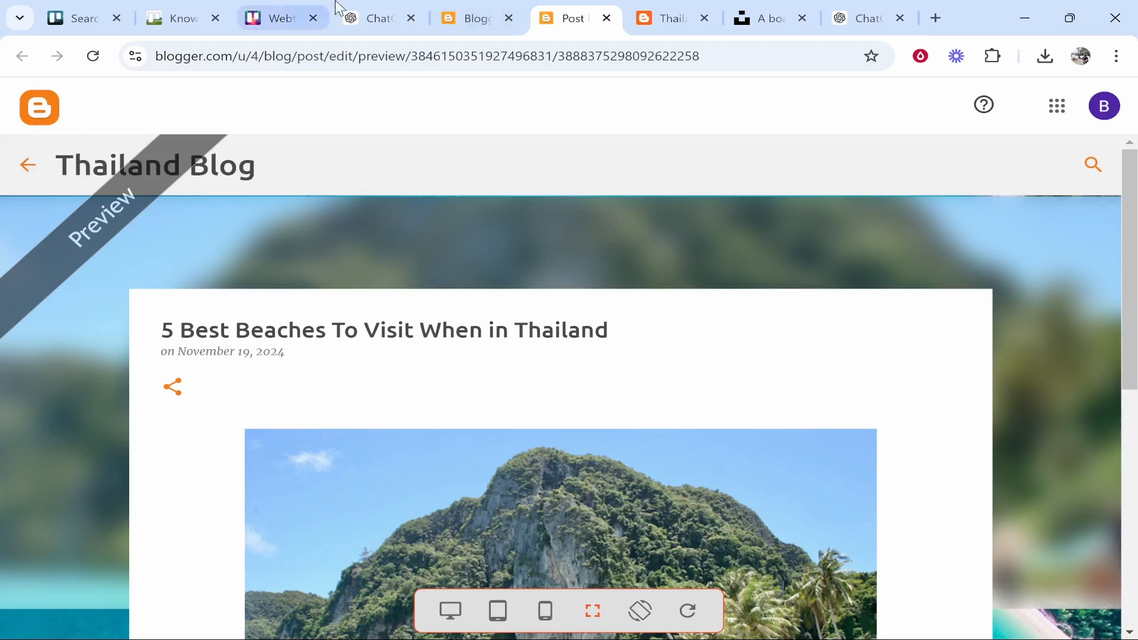
left_click(607, 18)
left_click(477, 18)
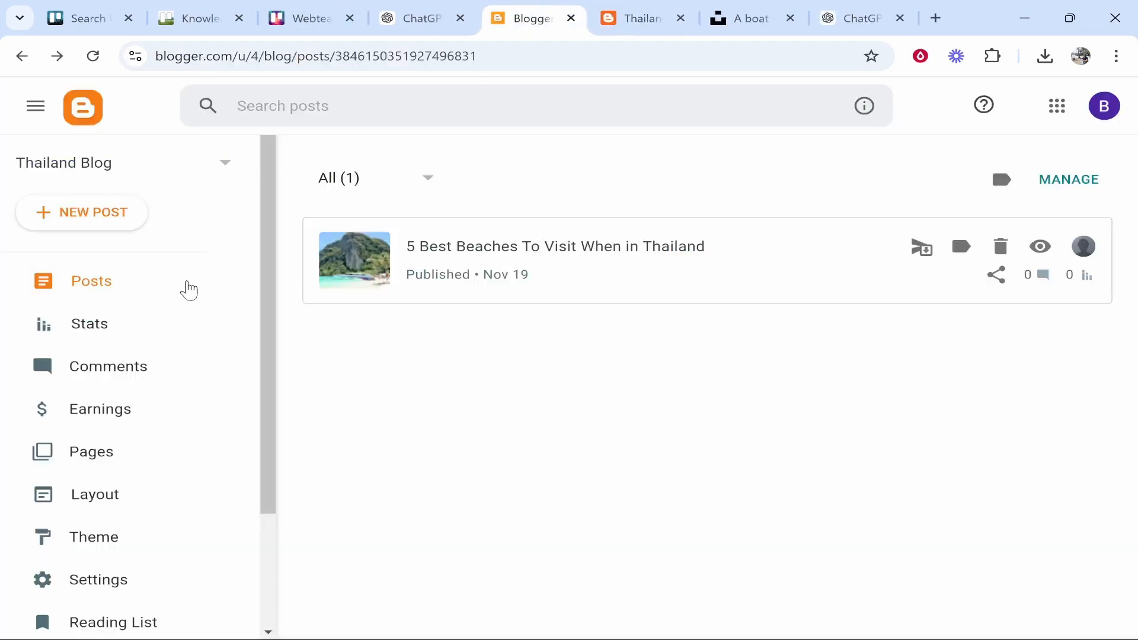
View the live Thailand Blog, then return to the Blogger posts dashboard
scroll(150, 317, "down", 3)
left_click(95, 518)
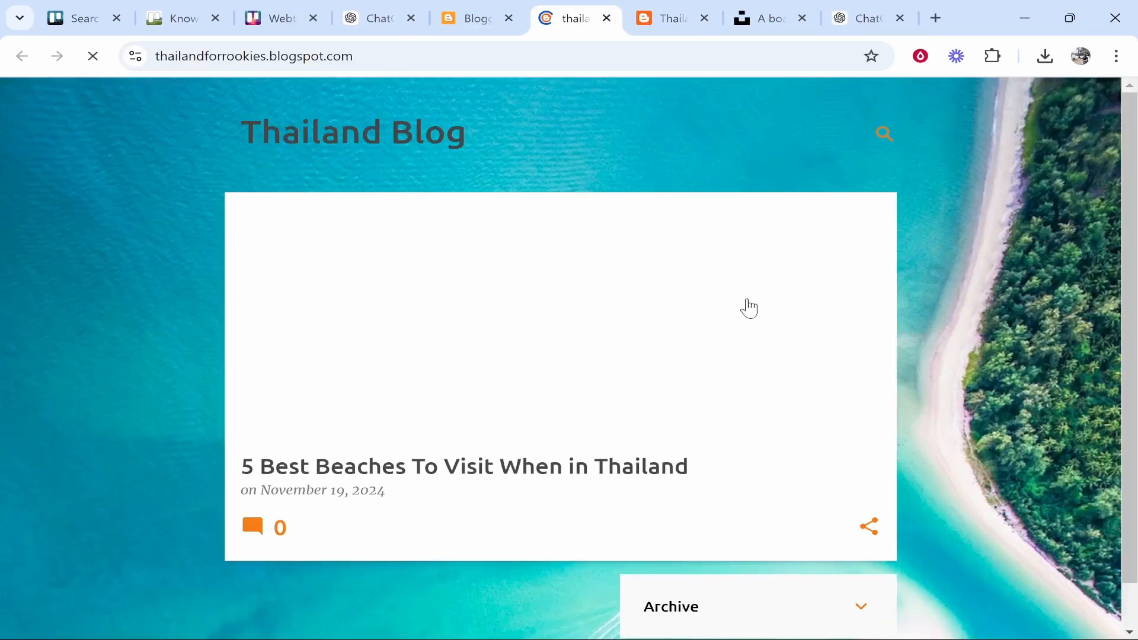
scroll(746, 458, "down", 1)
scroll(745, 457, "up", 1)
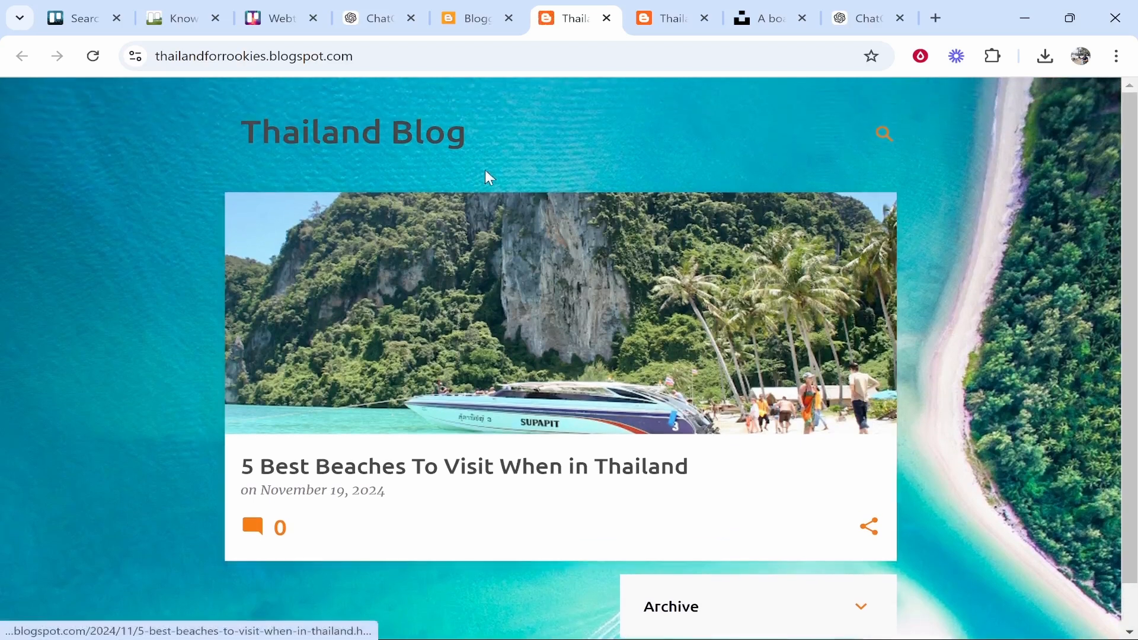
scroll(295, 411, "down", 1)
scroll(546, 444, "up", 1)
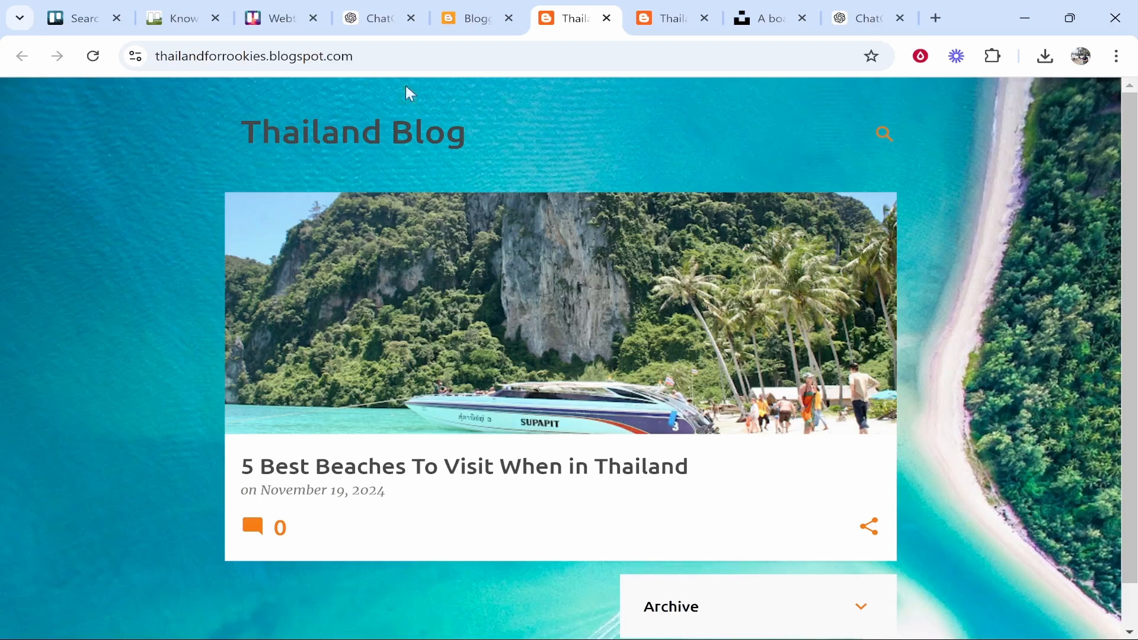
left_click(468, 18)
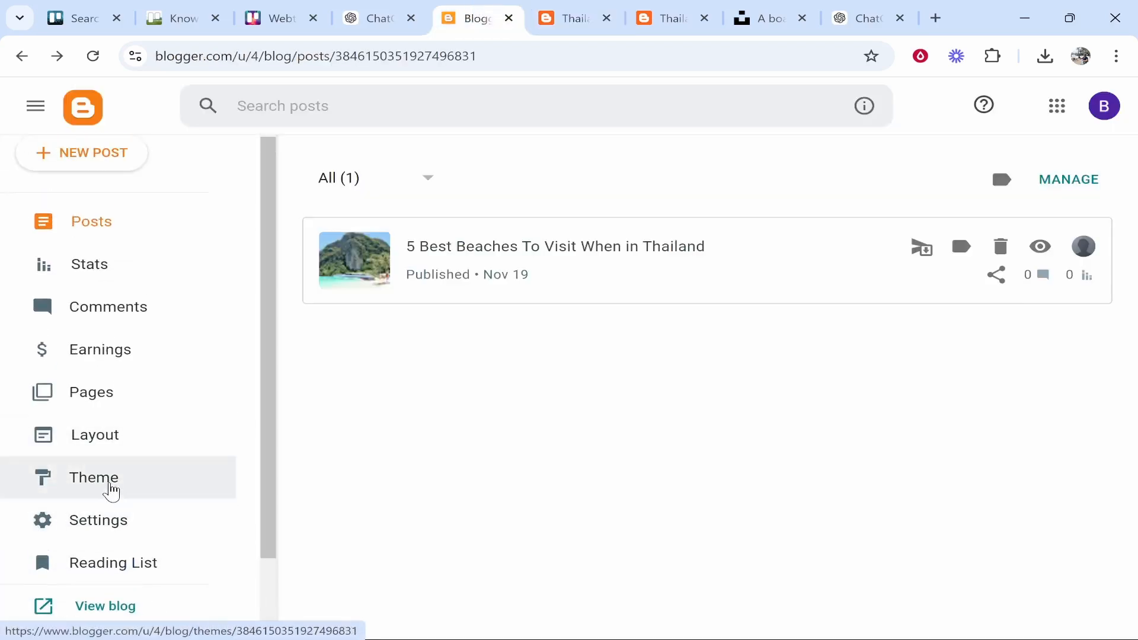
In the Thailand Blog theme customizer, choose to remove the beach background image
left_click(109, 439)
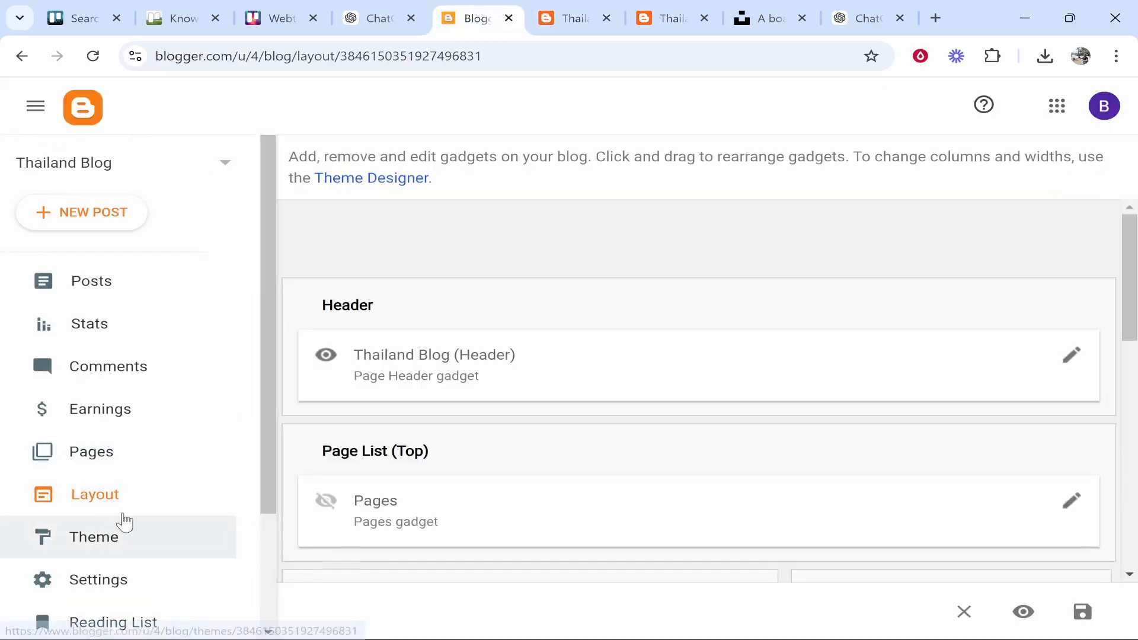
left_click(104, 545)
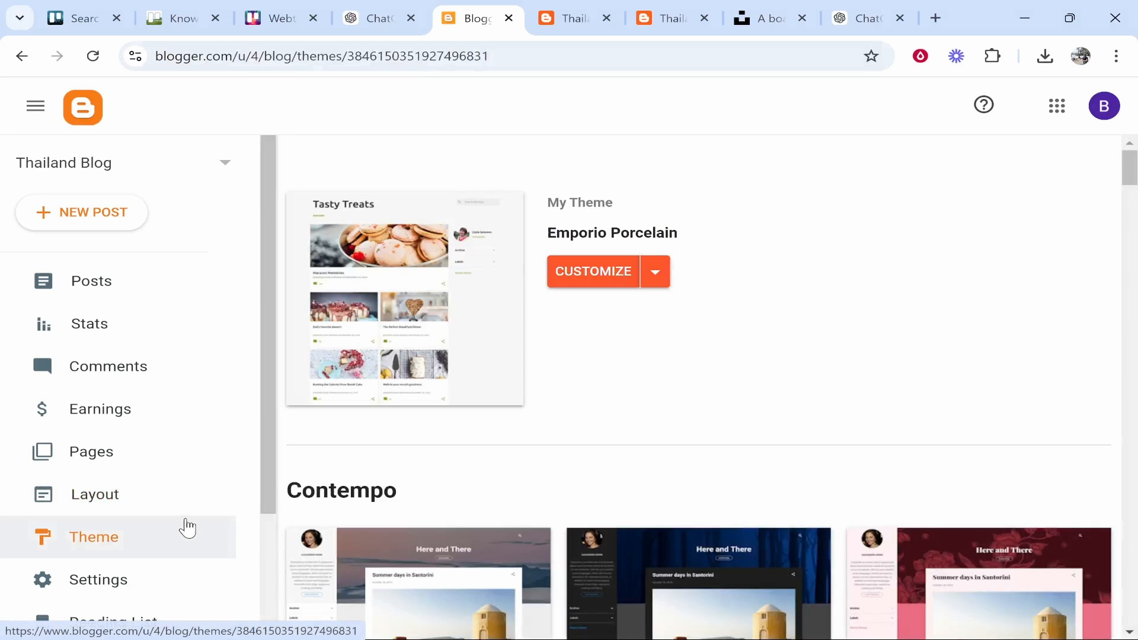
left_click(577, 284)
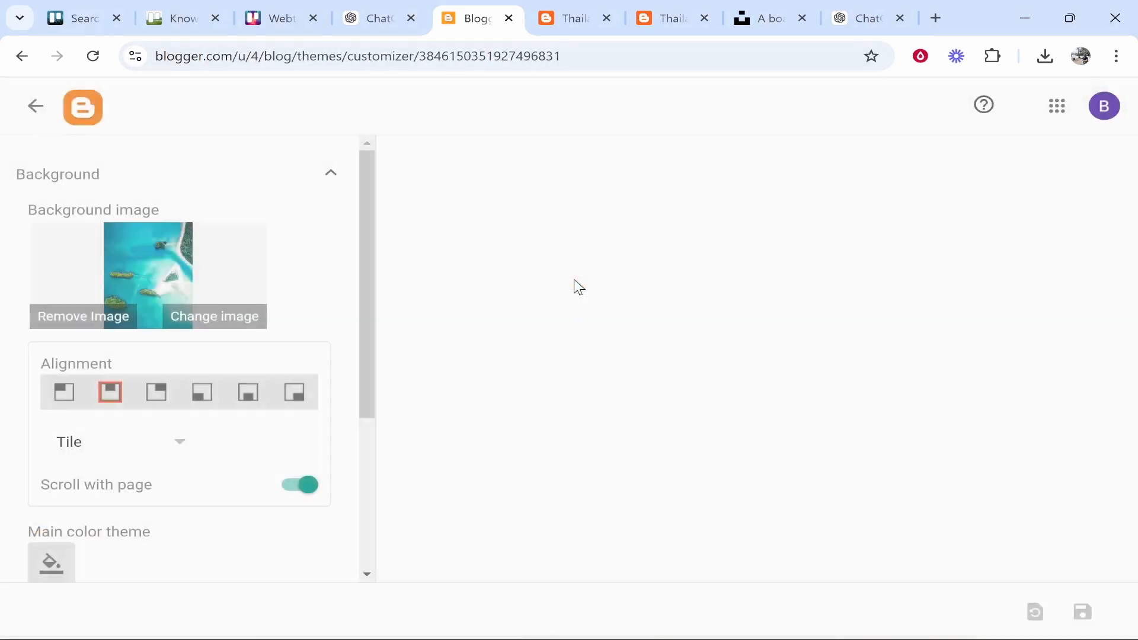
left_click(98, 321)
Confirm removing the background image, save the theme, and leave the customizer
left_click(651, 397)
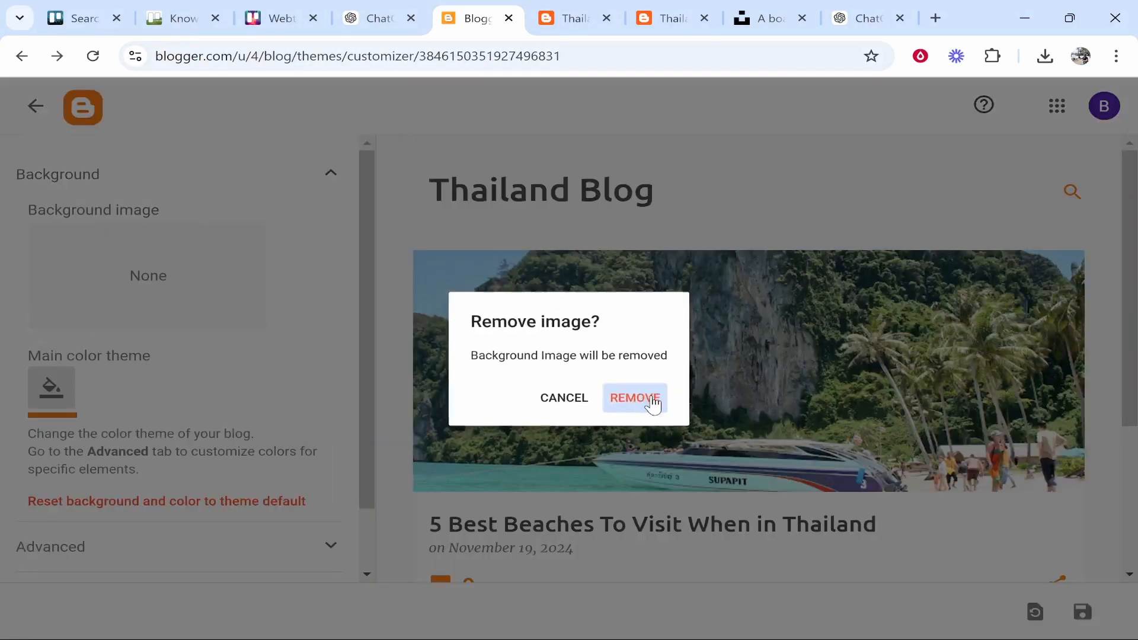
scroll(349, 462, "down", 2)
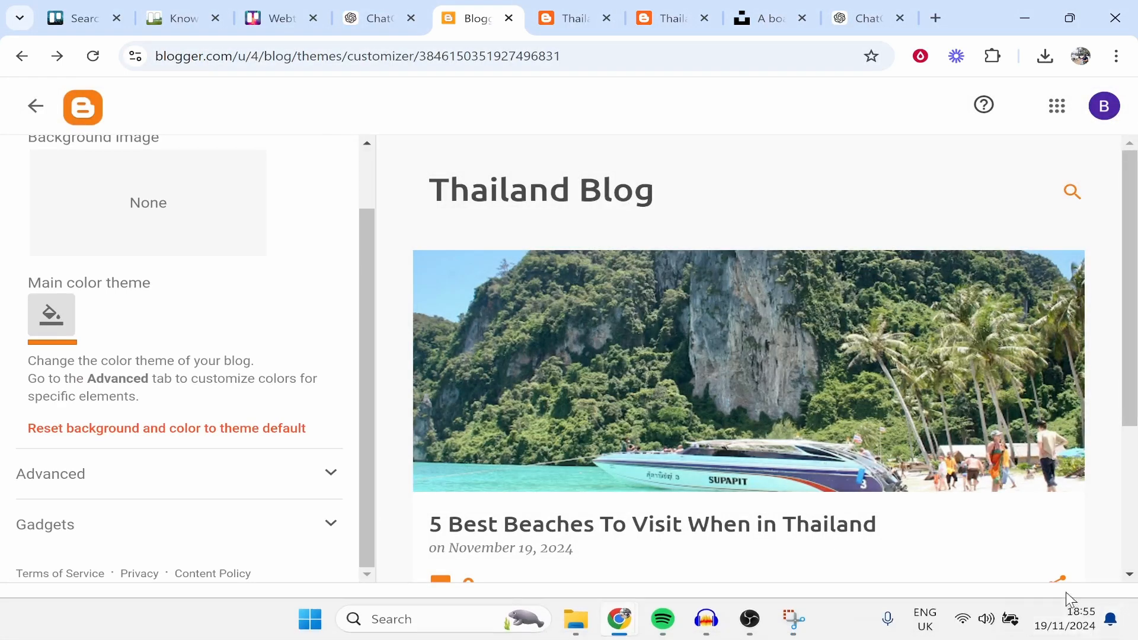
left_click(1082, 611)
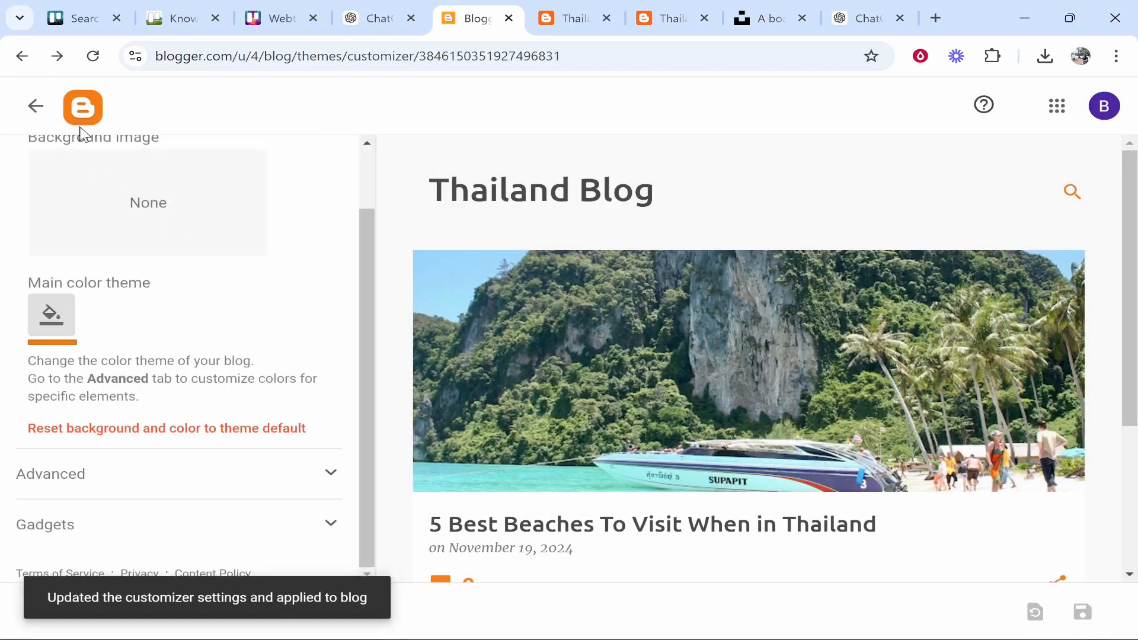
left_click(39, 110)
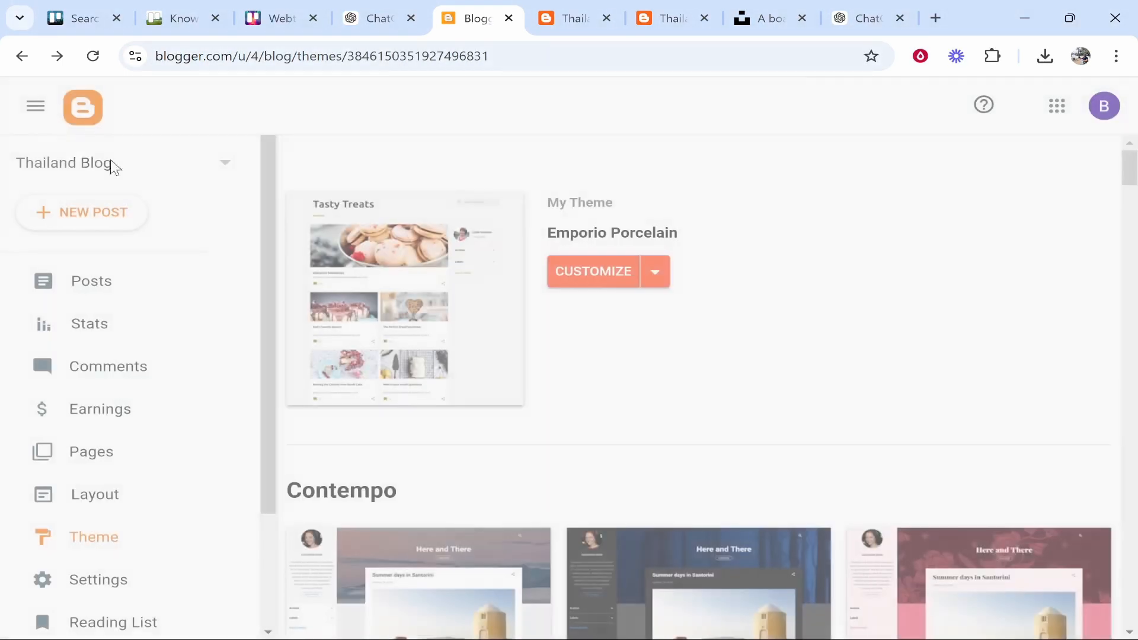
Reload the live Thailand Blog and scroll down to check the plain light background
key("ctrl+Tab")
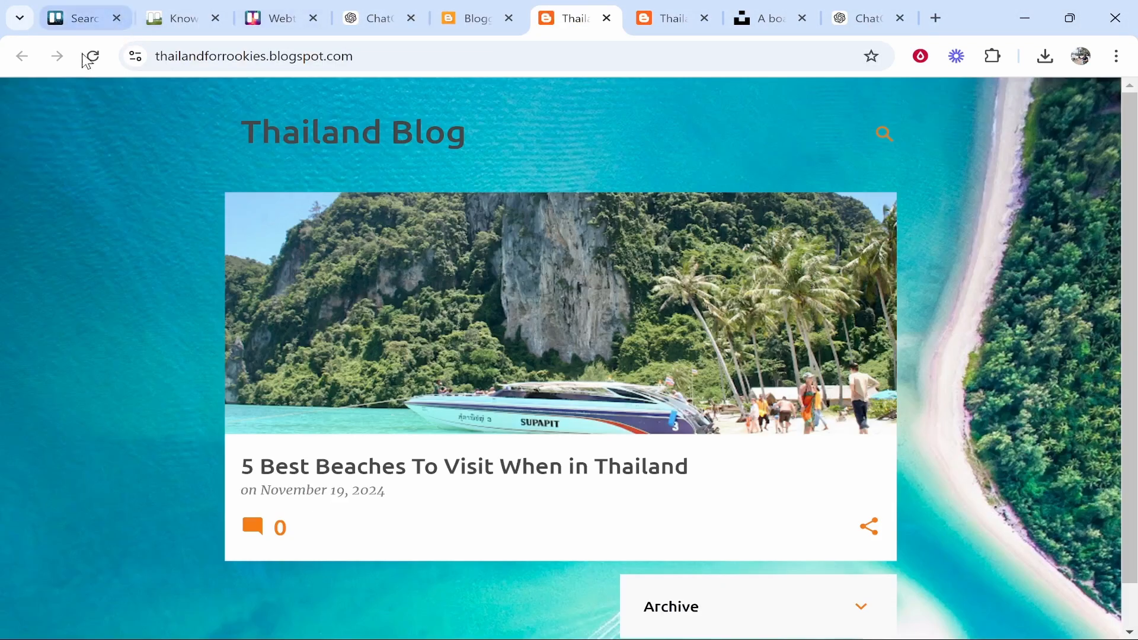
left_click(92, 58)
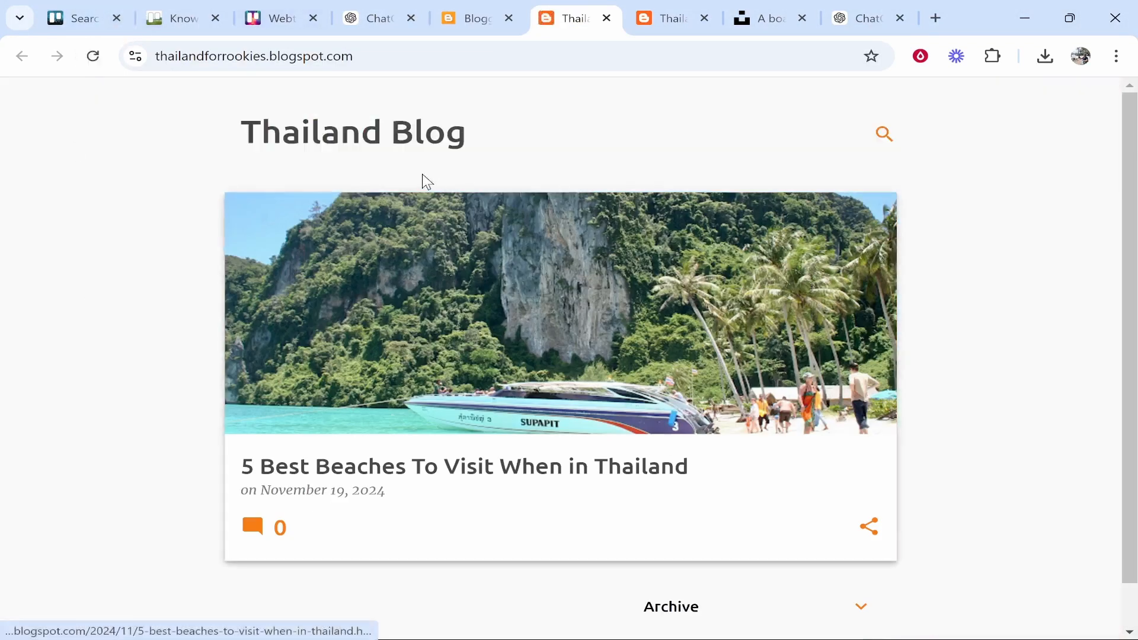
left_click_drag(483, 139, 242, 137)
left_click(504, 169)
scroll(1030, 323, "down", 1)
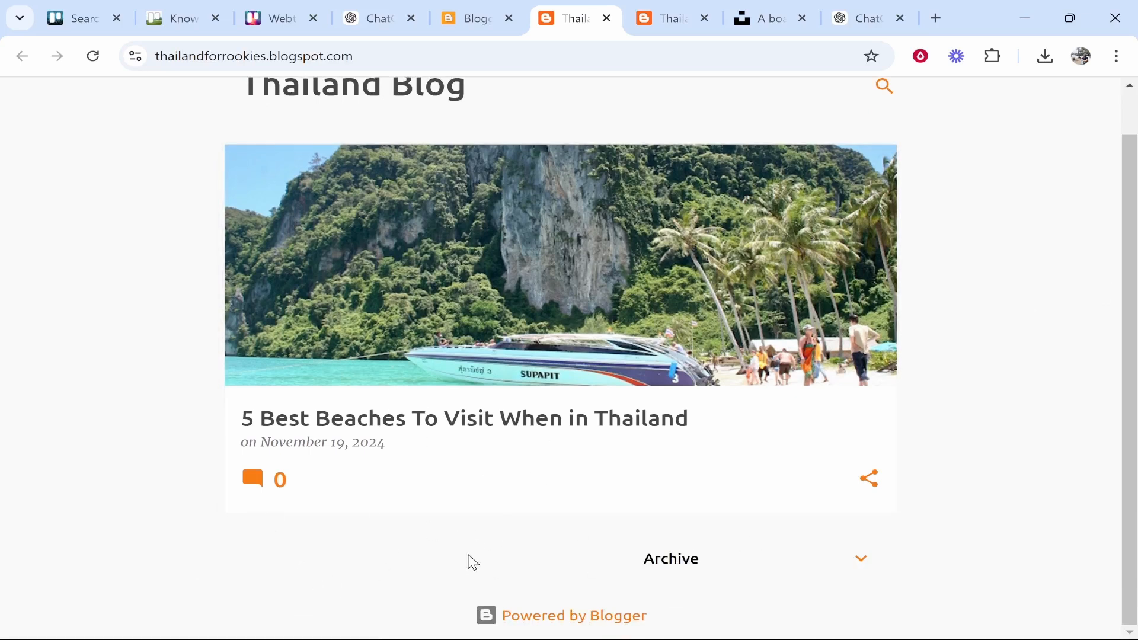
On the Layout page, add the About Me Profile gadget to the sidebar
scroll(958, 353, "up", 1)
left_click(501, 14)
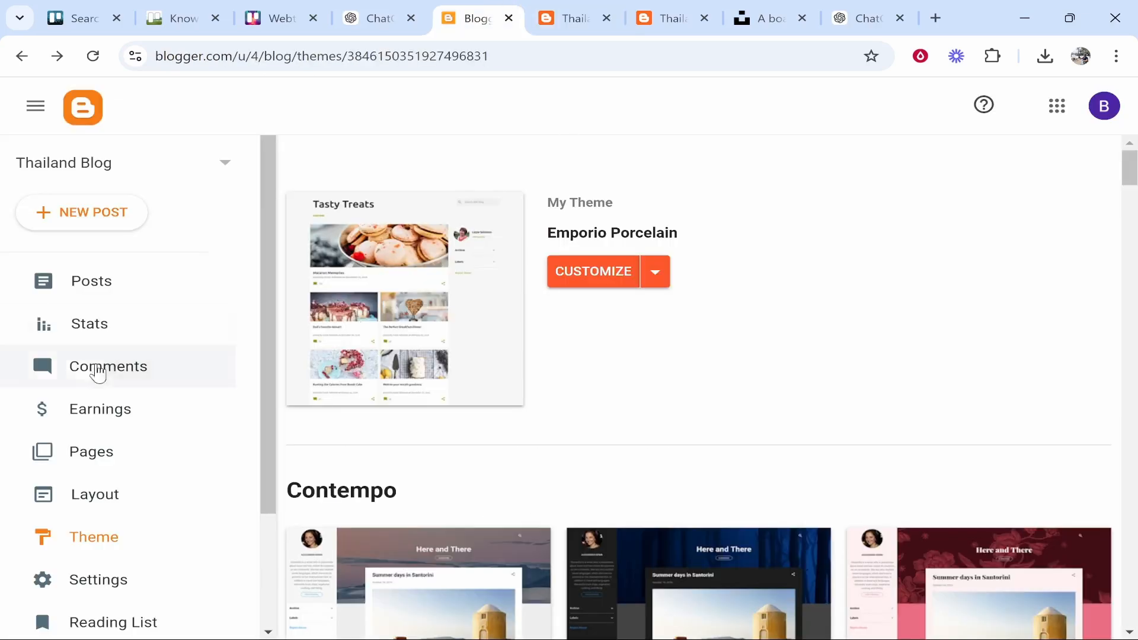
left_click(87, 498)
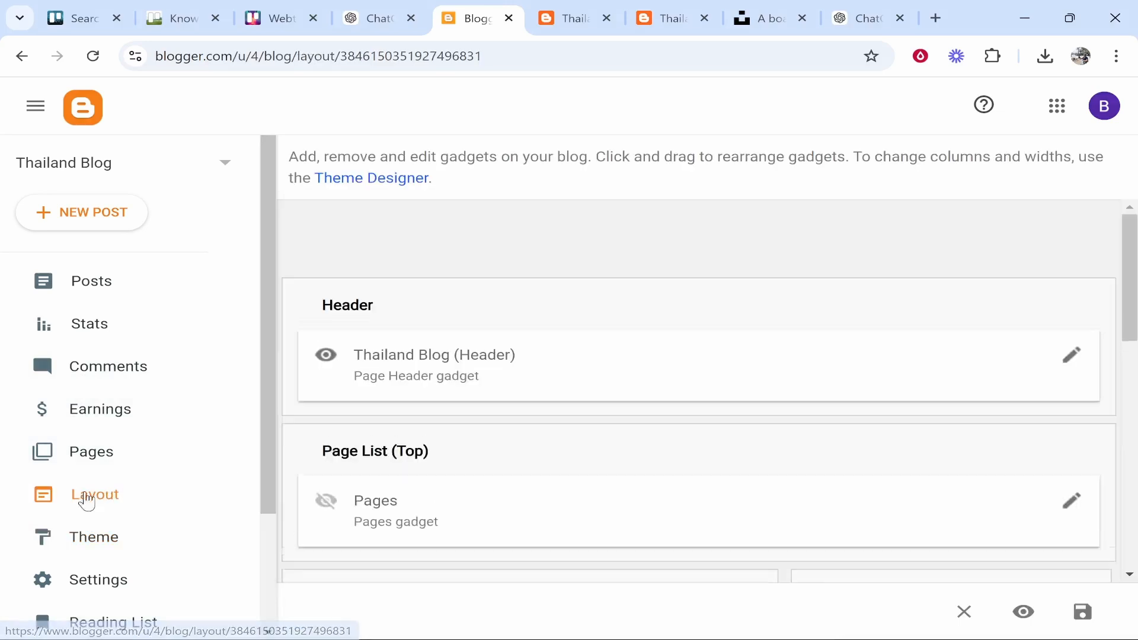
scroll(778, 427, "down", 5)
scroll(926, 344, "down", 2)
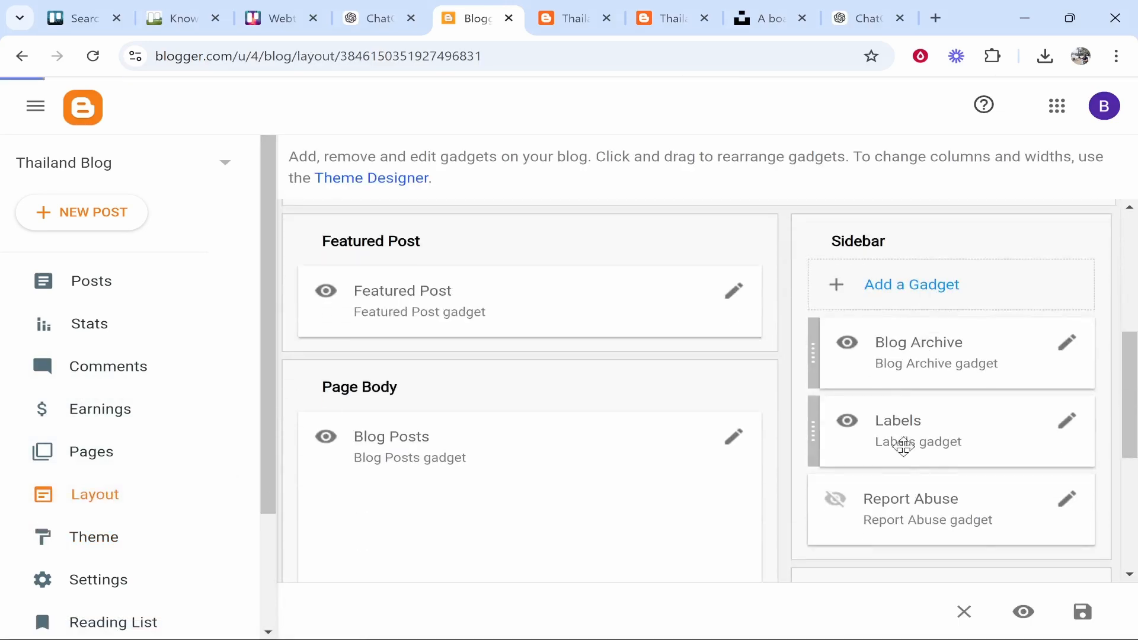
left_click(923, 290)
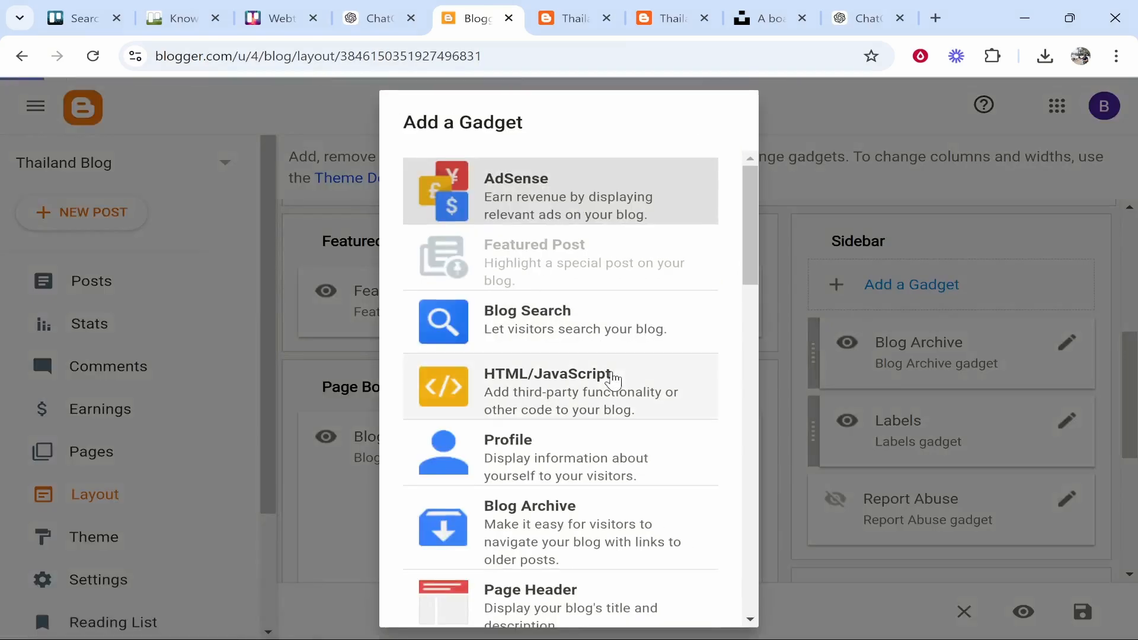
scroll(602, 379, "down", 2)
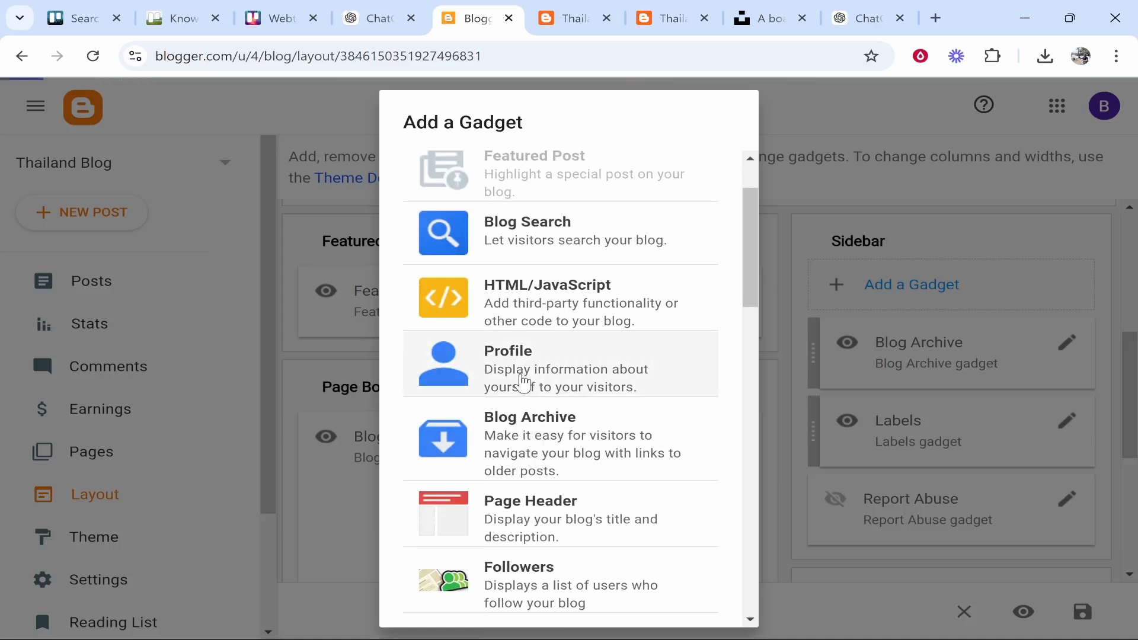
left_click(521, 386)
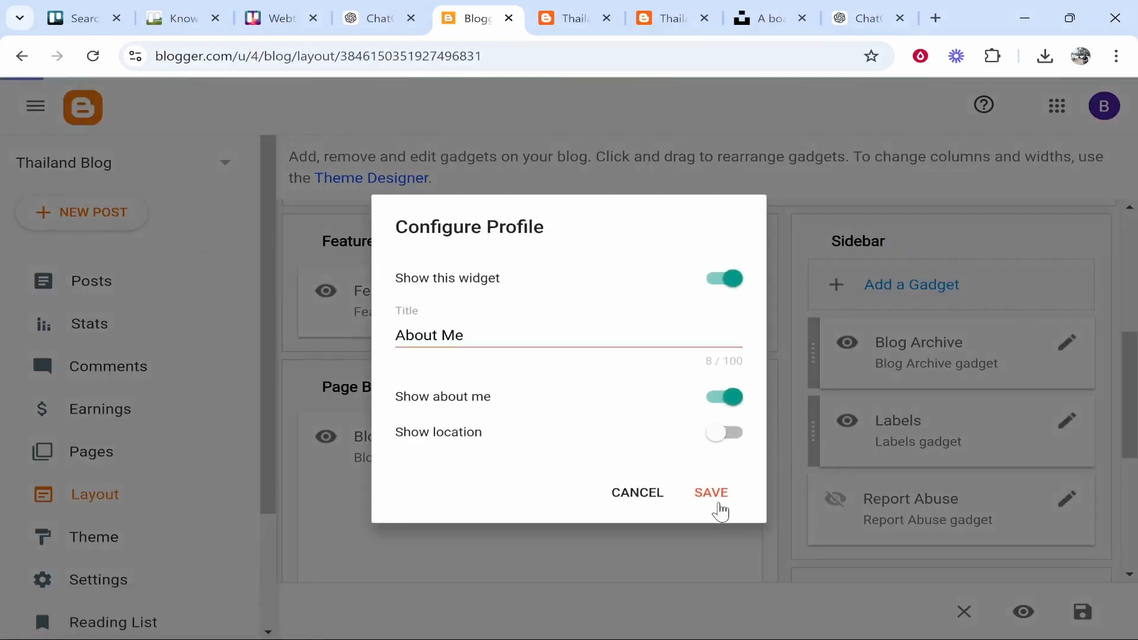
left_click(704, 495)
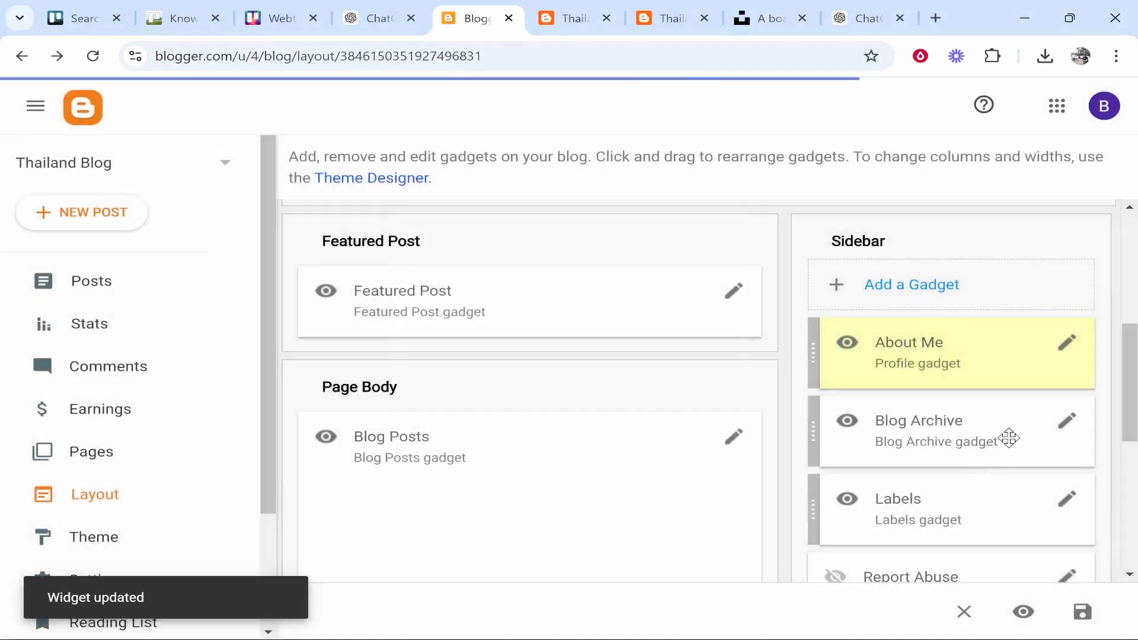
Save the updated layout and open the live blog to see the profile gadget
left_click(1080, 614)
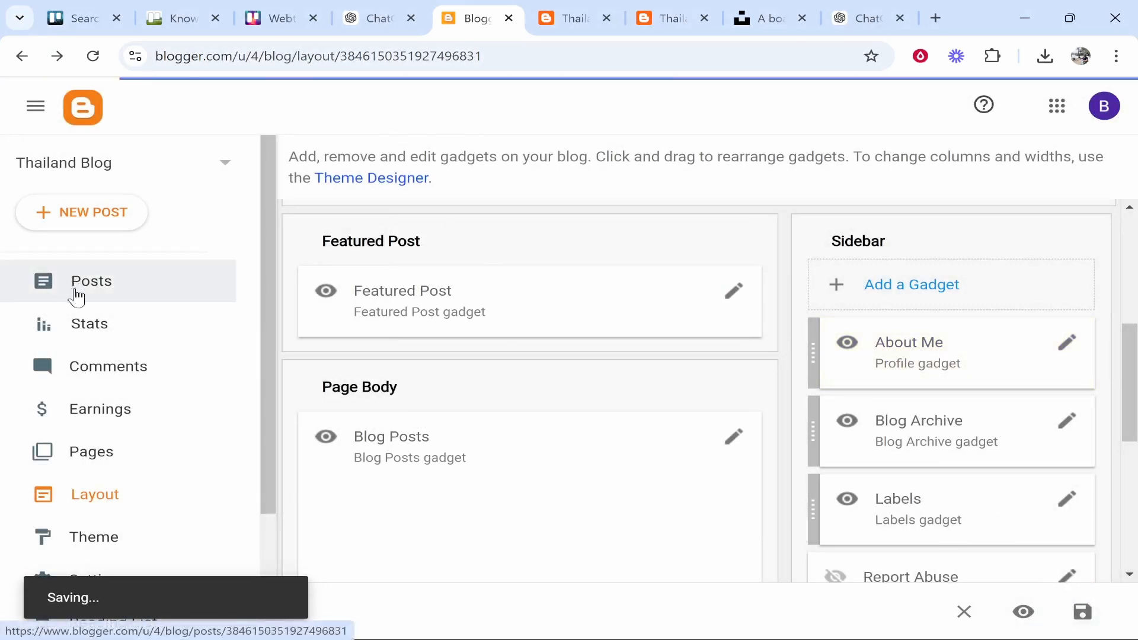
scroll(118, 464, "down", 3)
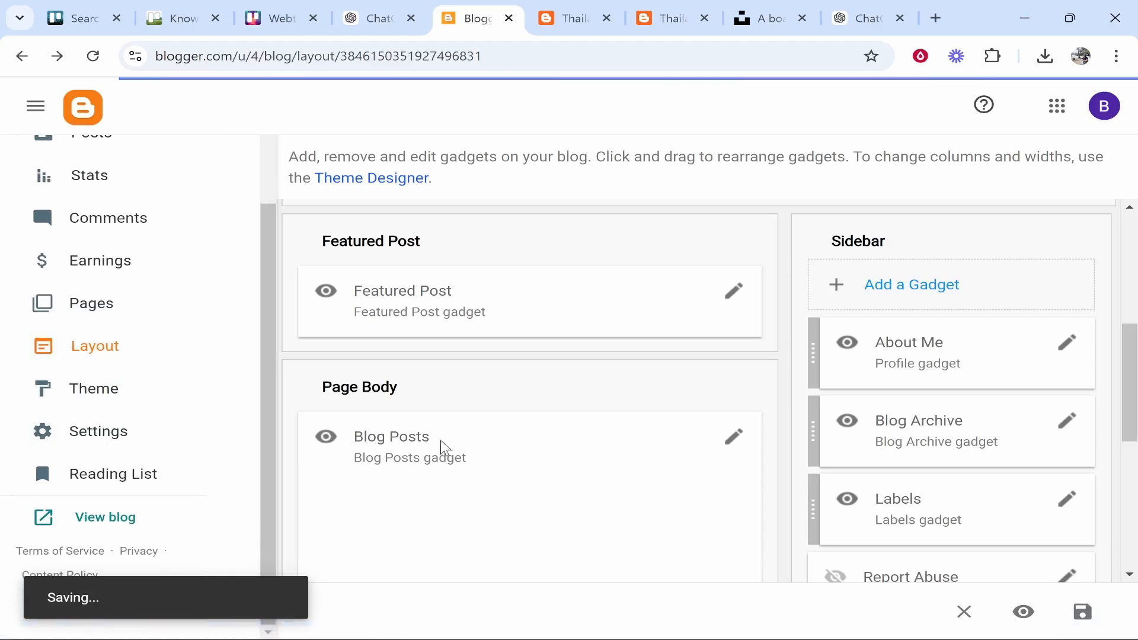
scroll(154, 428, "up", 2)
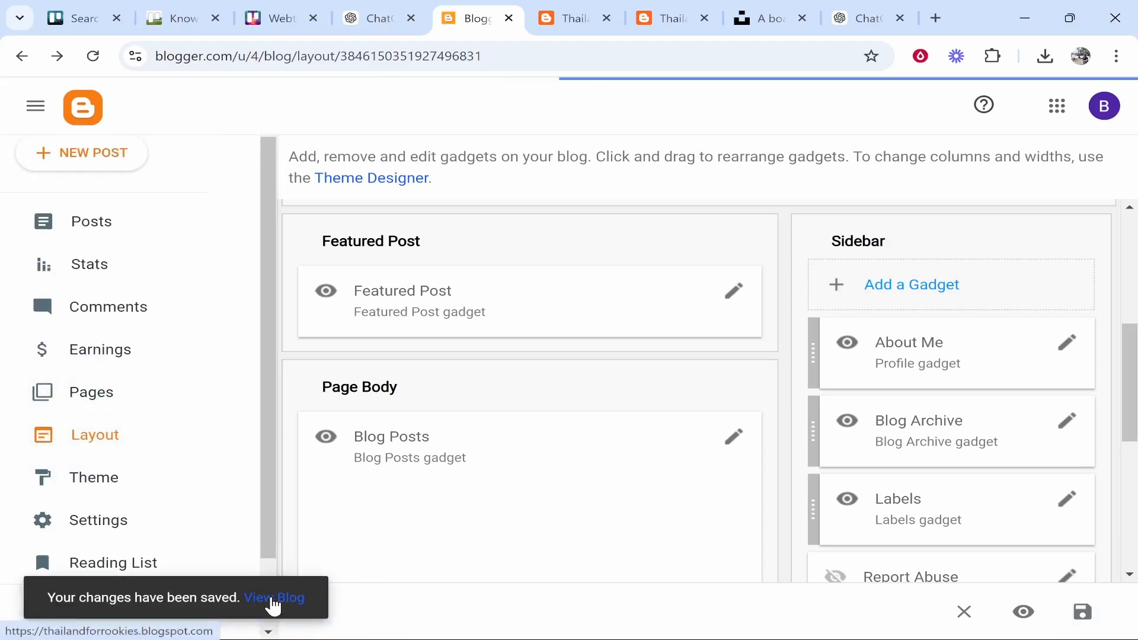
left_click(273, 606)
scroll(726, 352, "down", 3)
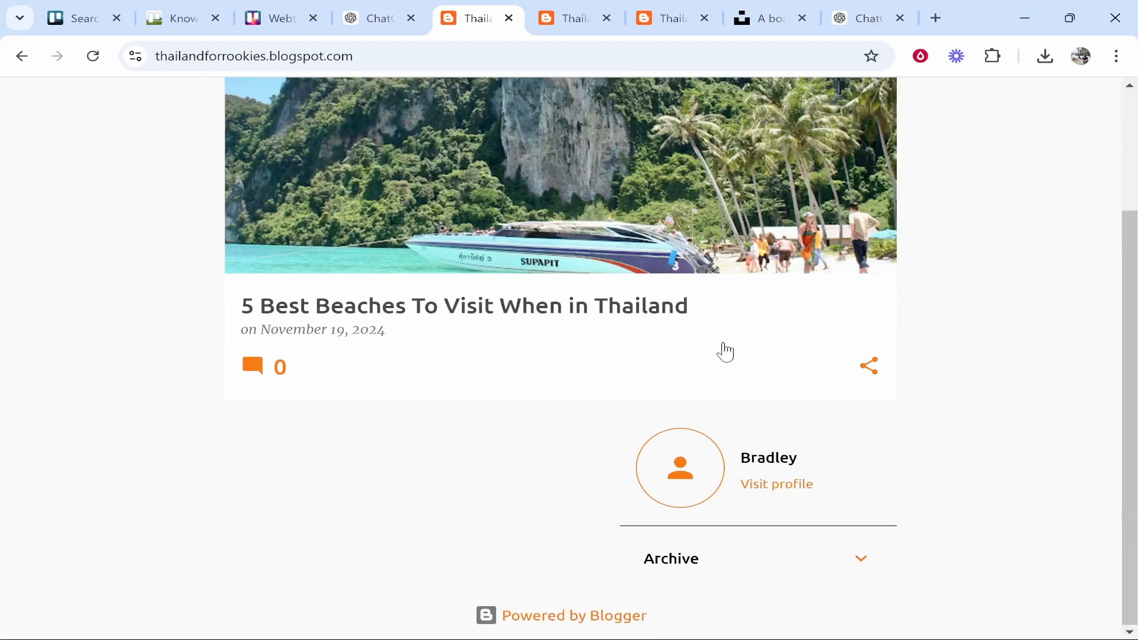
scroll(559, 295, "up", 3)
Go back to Blogger Settings and open the user profile editor
scroll(754, 579, "down", 3)
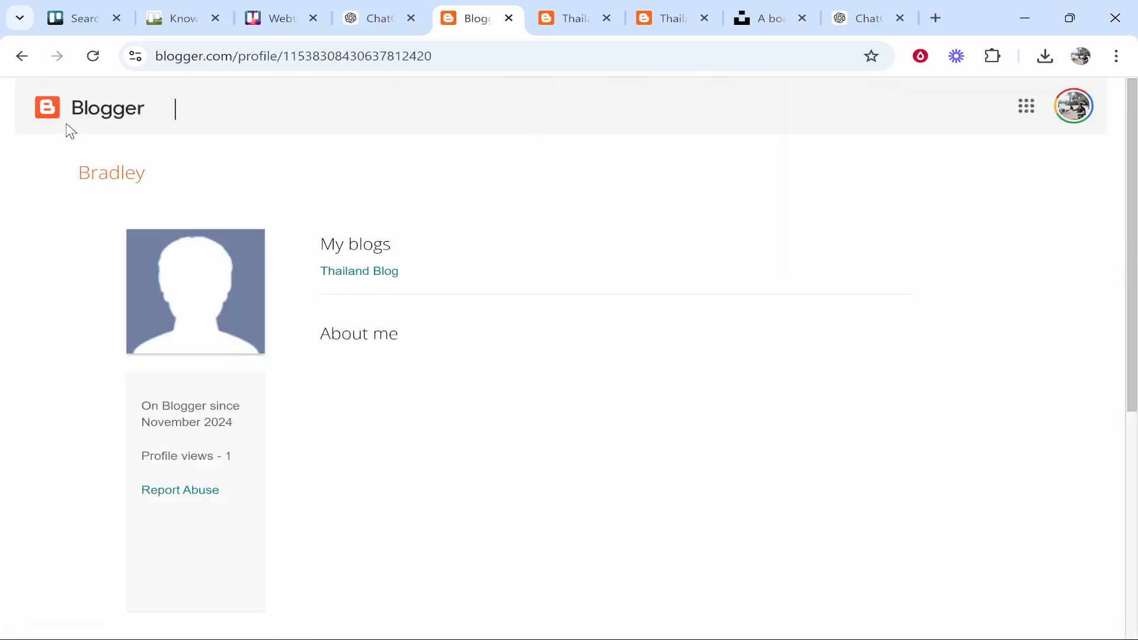
left_click(8, 54)
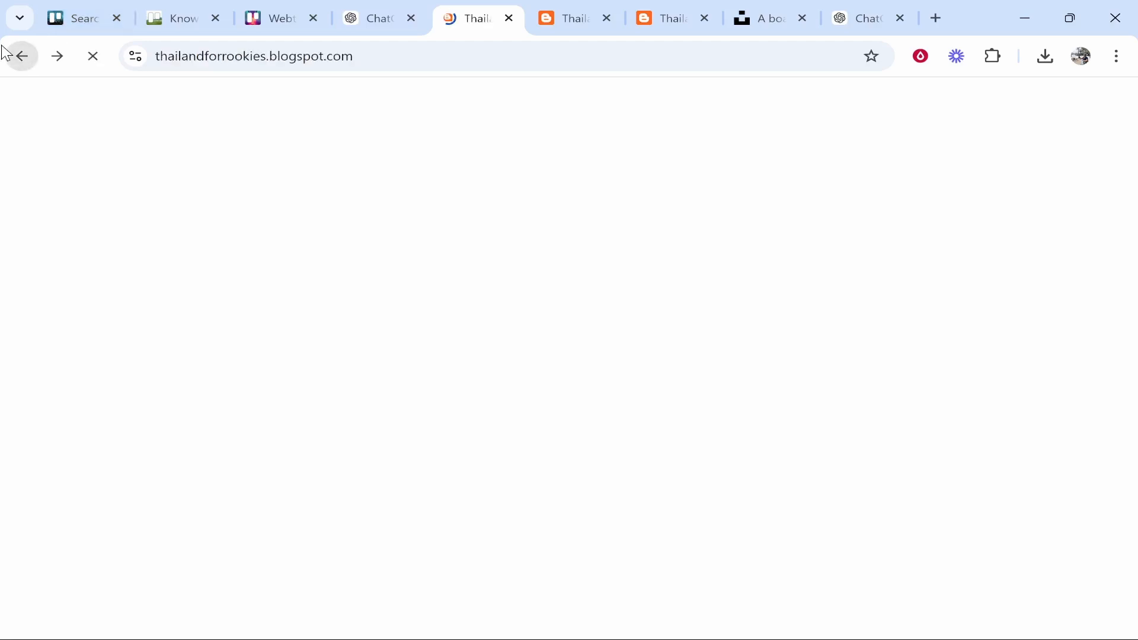
left_click(8, 55)
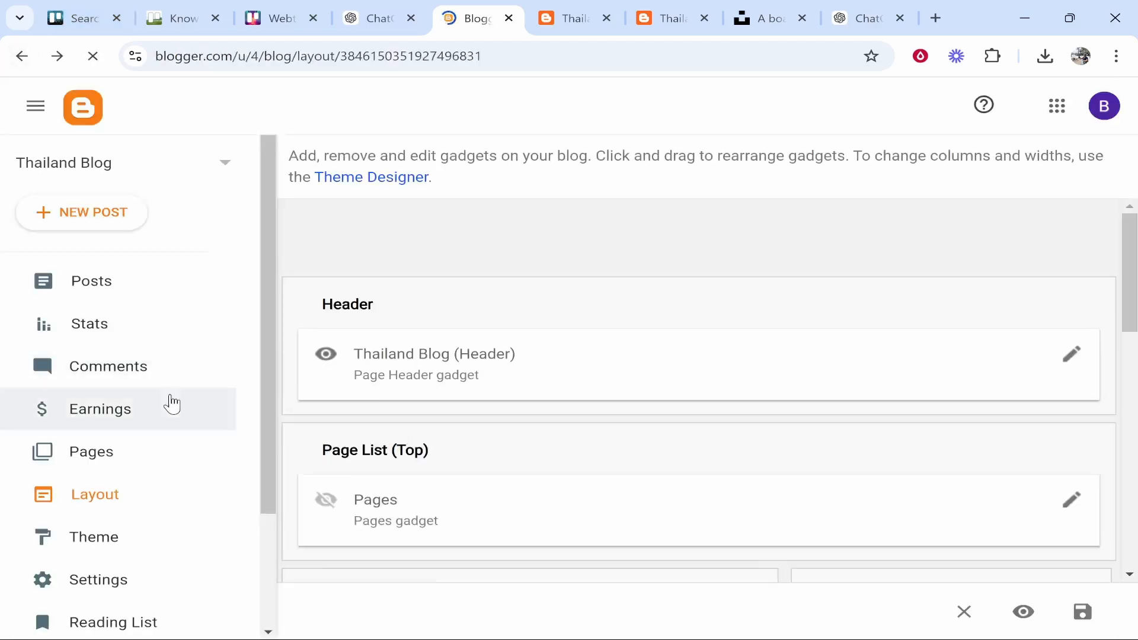
left_click(143, 448)
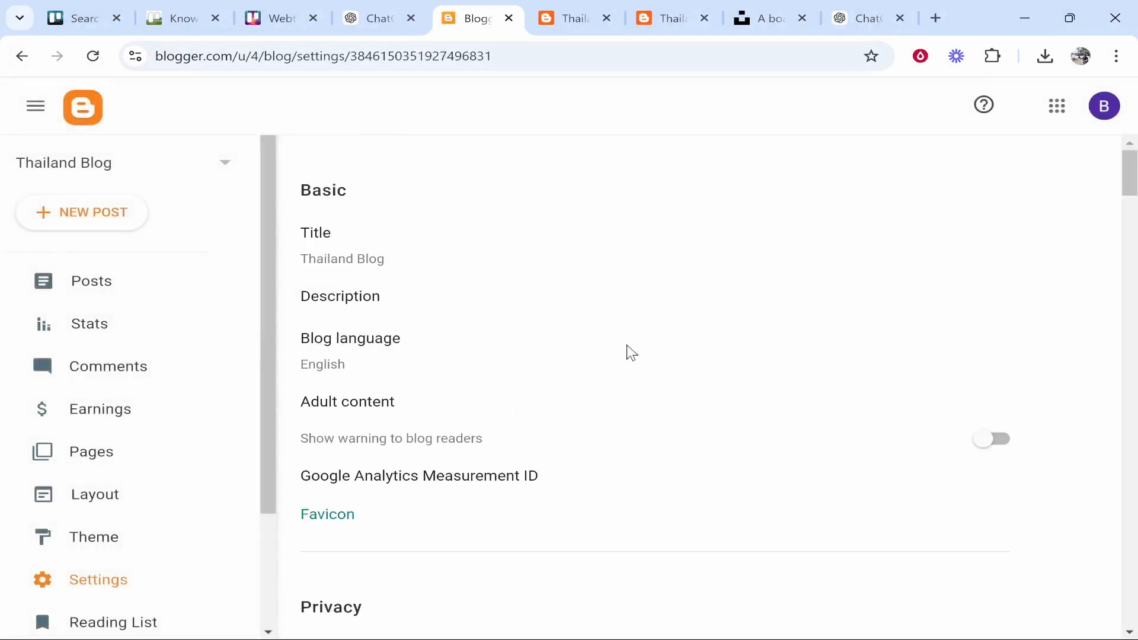
scroll(533, 385, "down", 20)
left_click(333, 576)
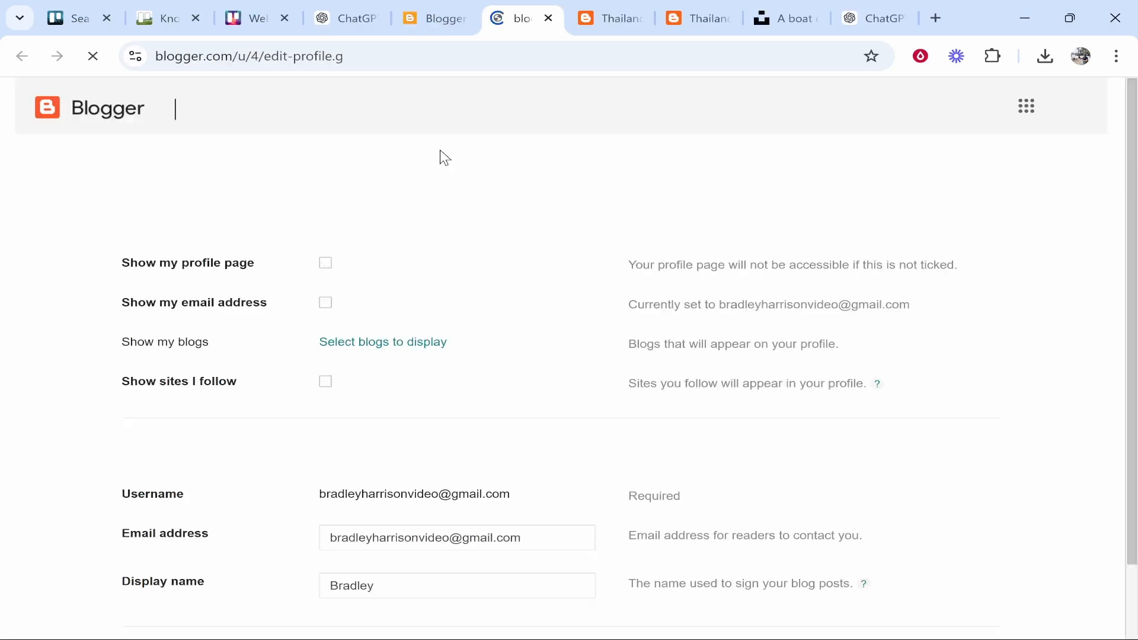
Pick a saved image from the computer as the new profile photo
scroll(398, 402, "down", 6)
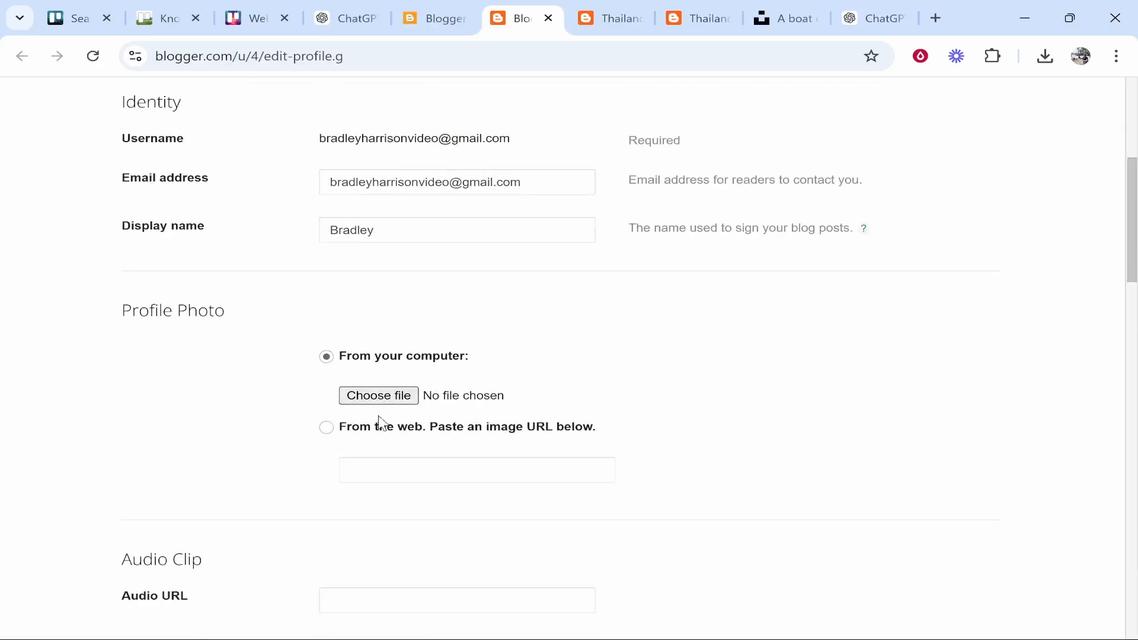
left_click(380, 396)
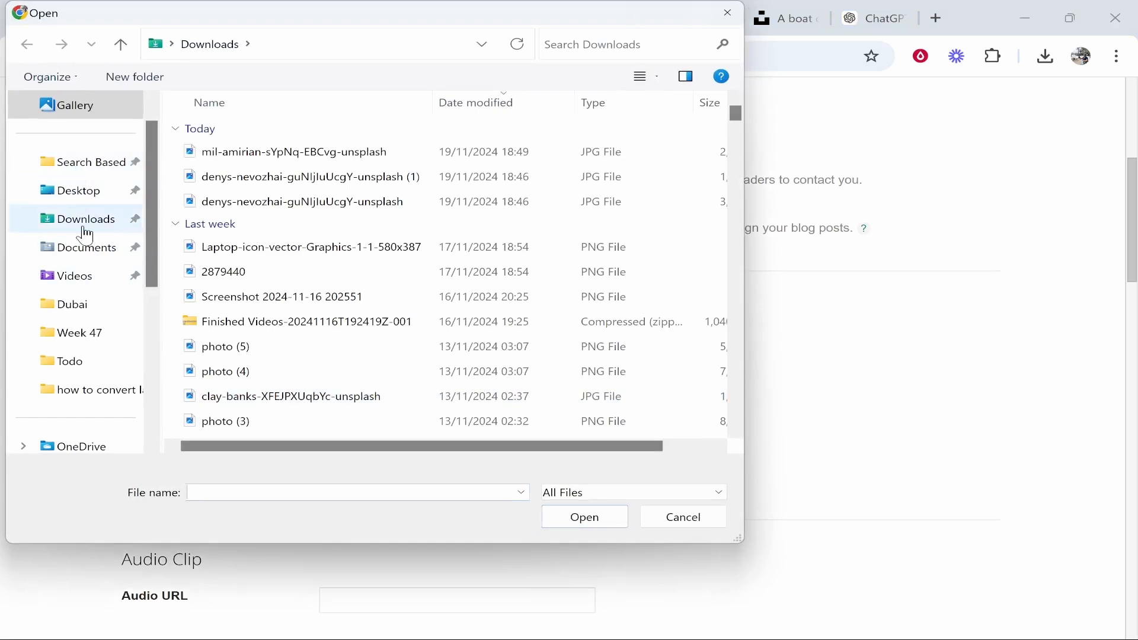
left_click(95, 162)
double_click(244, 161)
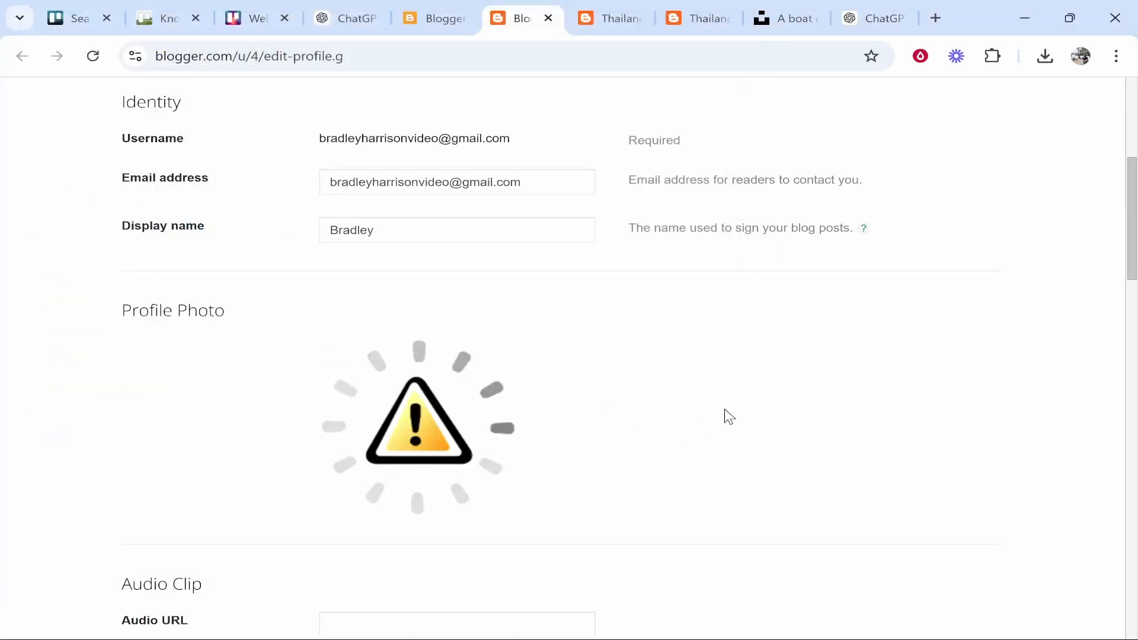
scroll(723, 414, "down", 3)
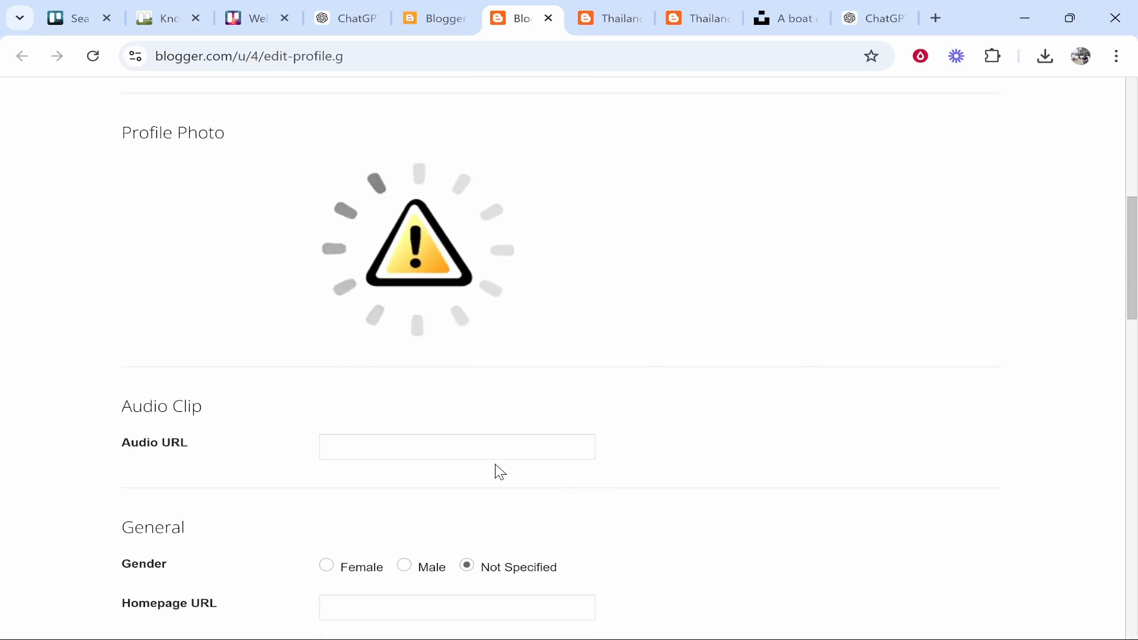
scroll(610, 401, "down", 3)
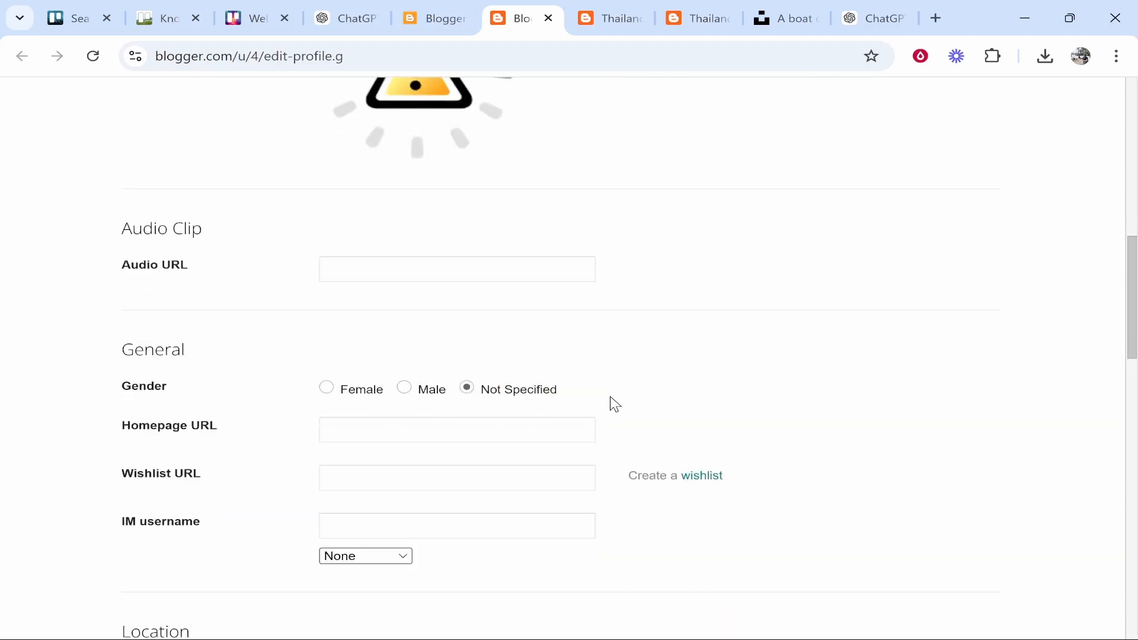
scroll(610, 401, "up", 4)
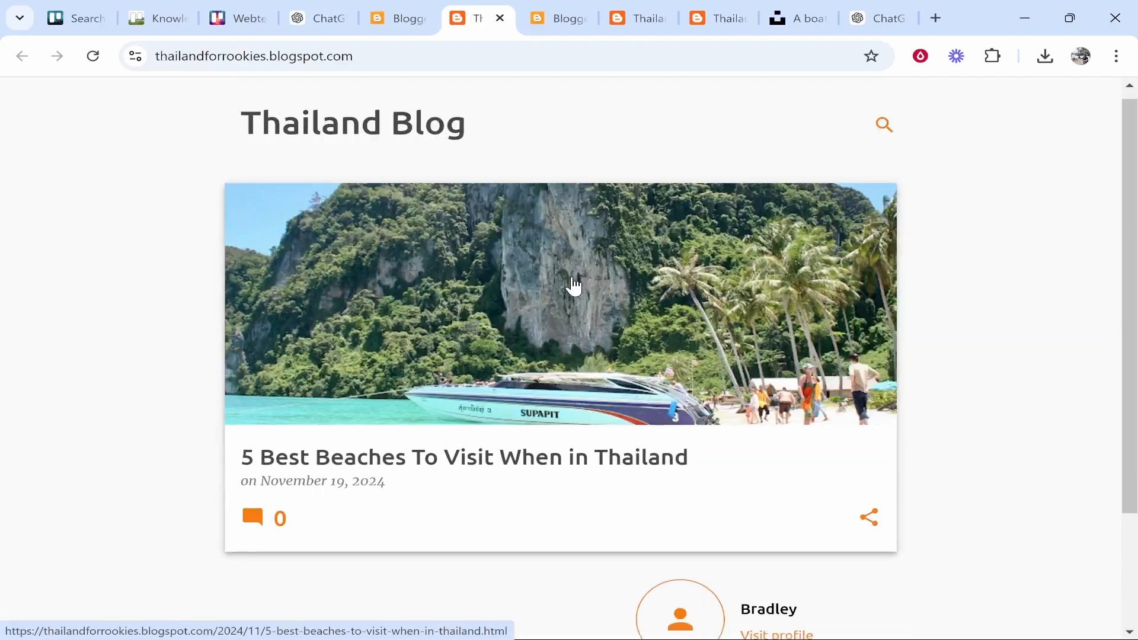
scroll(571, 287, "down", 1)
scroll(652, 504, "down", 1)
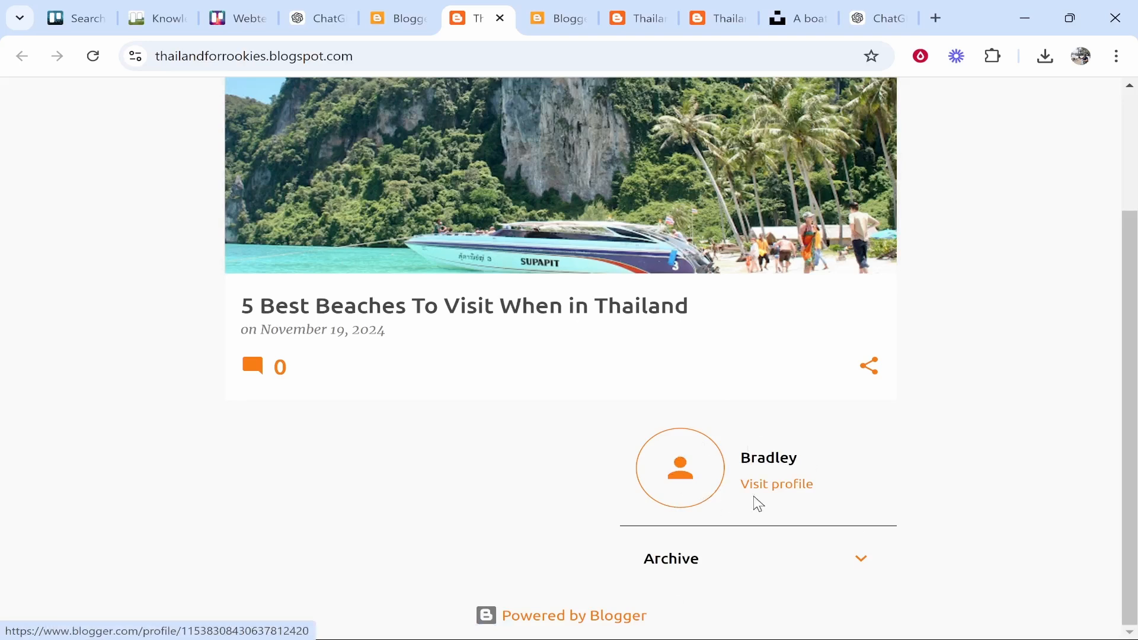
scroll(758, 504, "up", 2)
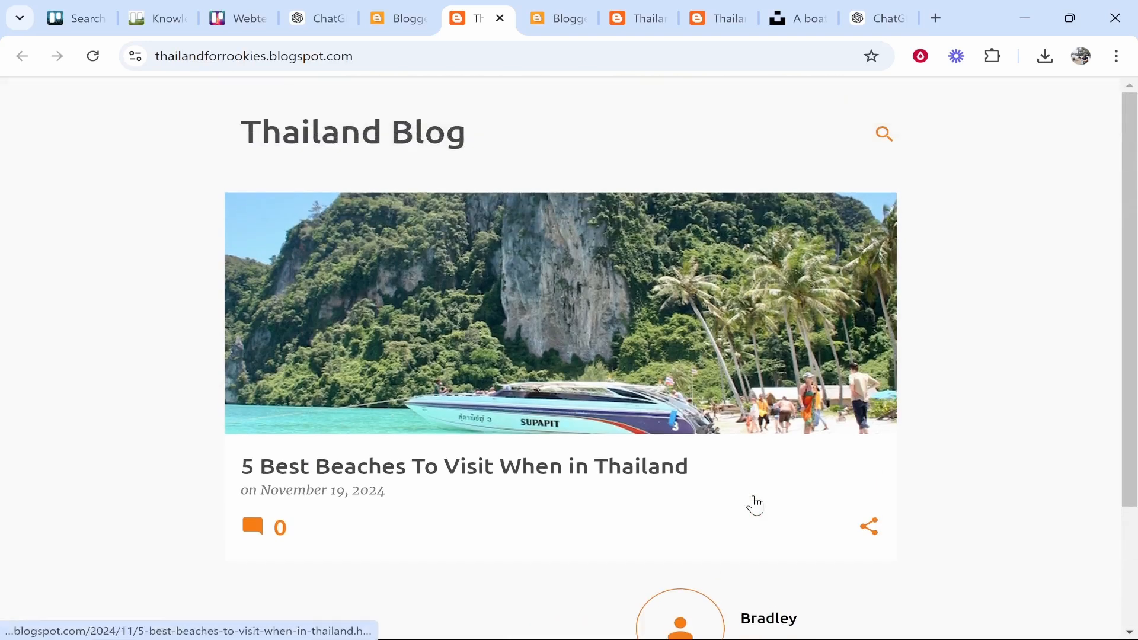
left_click(428, 306)
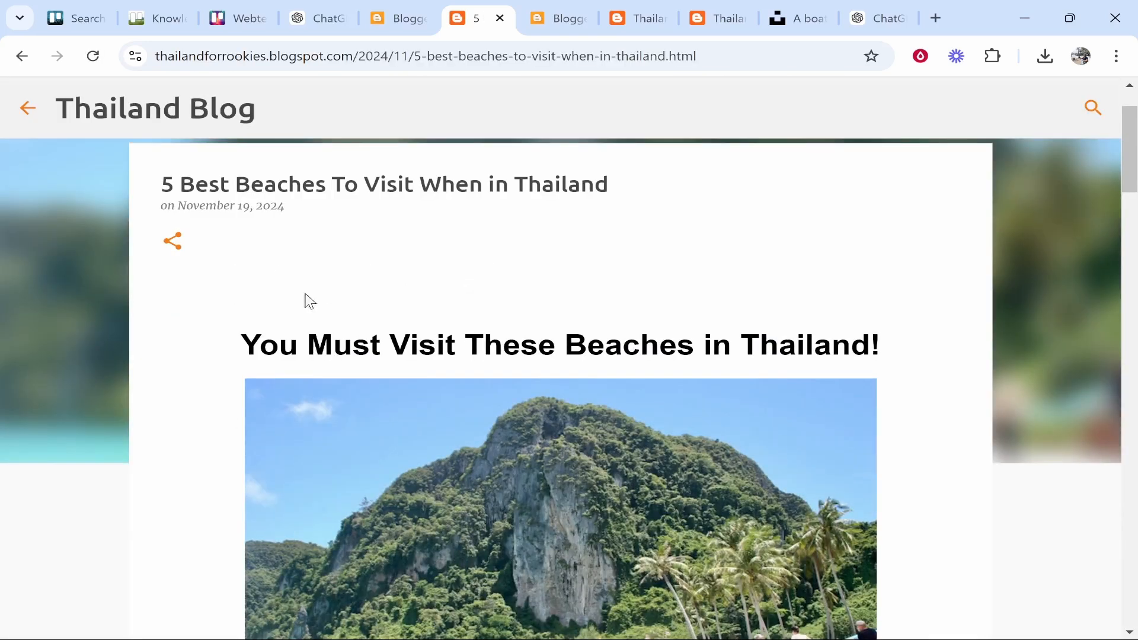
scroll(308, 314, "down", 8)
scroll(627, 328, "down", 3)
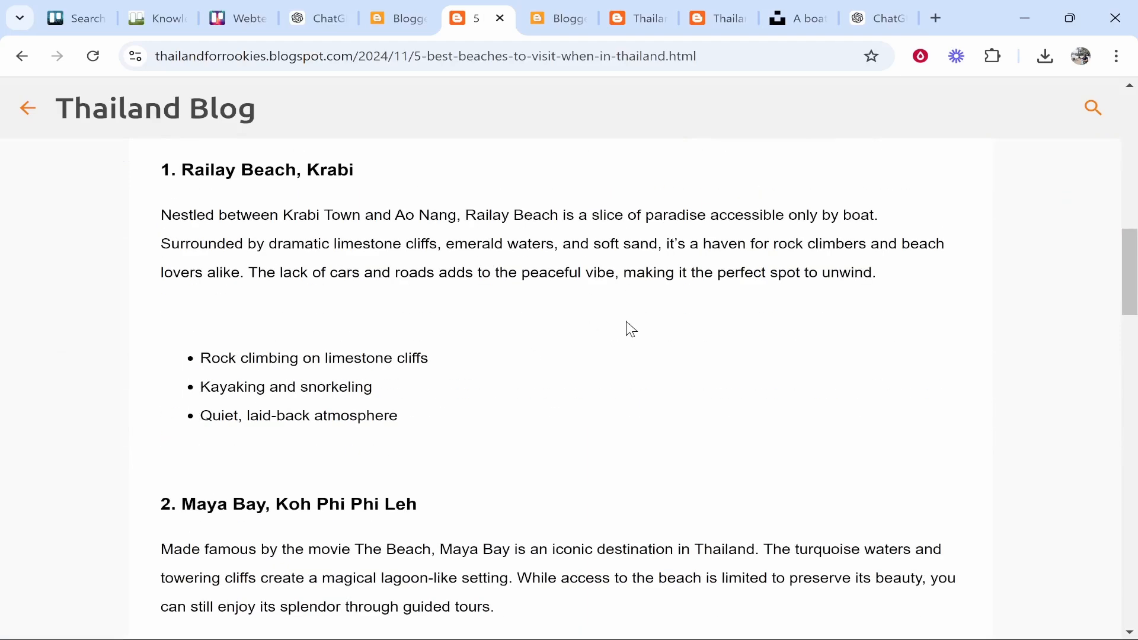
scroll(627, 327, "up", 12)
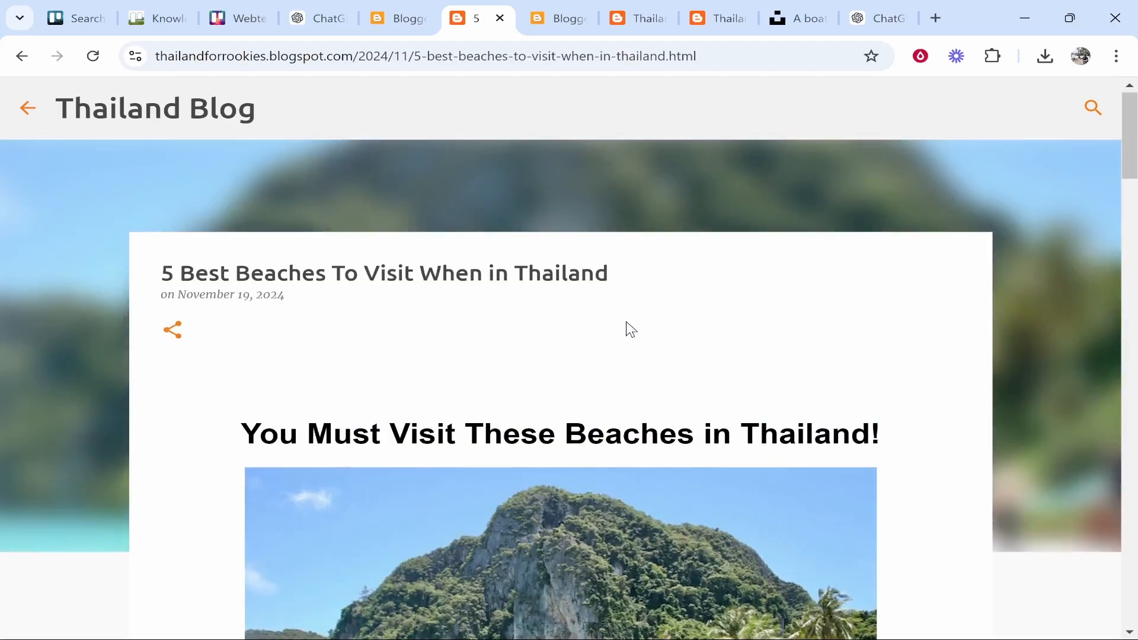
scroll(631, 329, "down", 15)
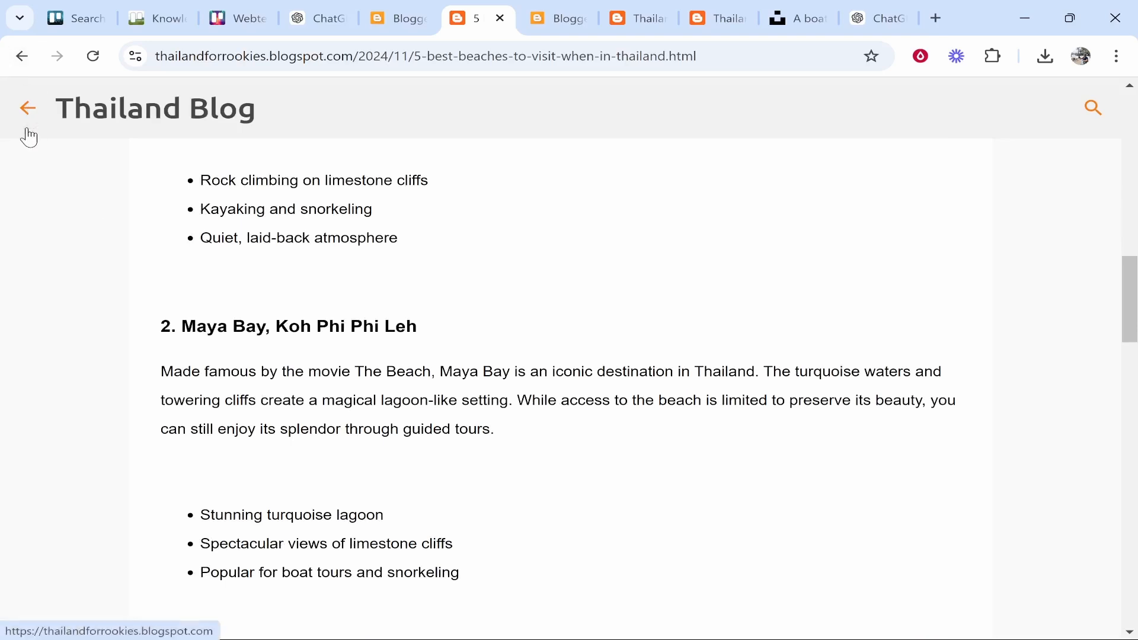
left_click(25, 119)
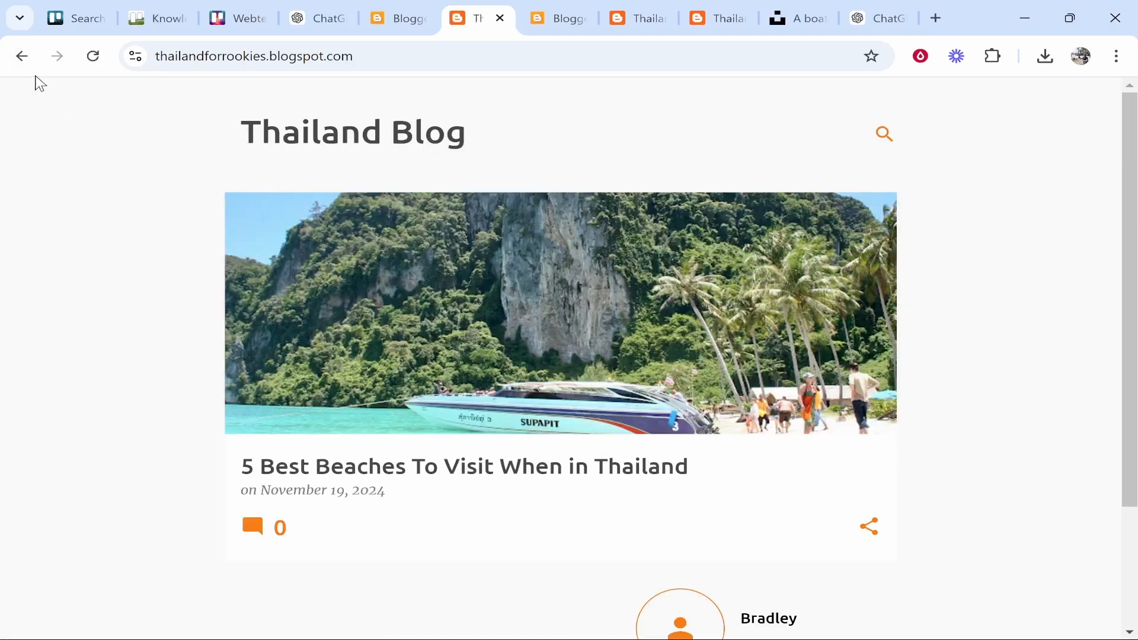
left_click(27, 68)
left_click(24, 108)
left_click(18, 56)
left_click(397, 18)
scroll(475, 249, "up", 7)
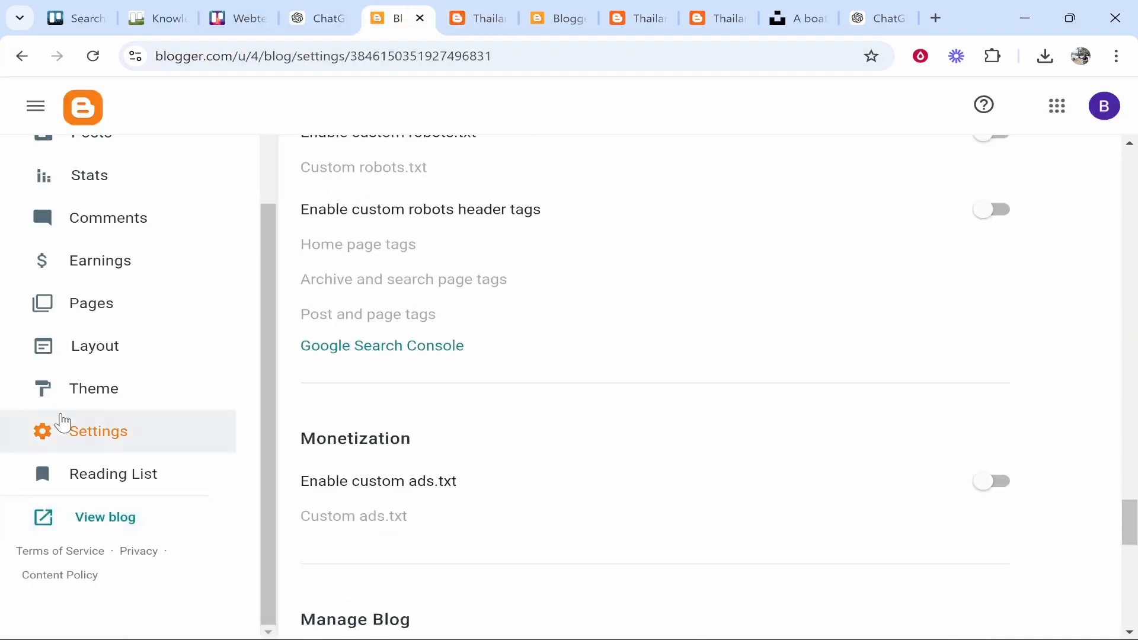
scroll(658, 411, "up", 15)
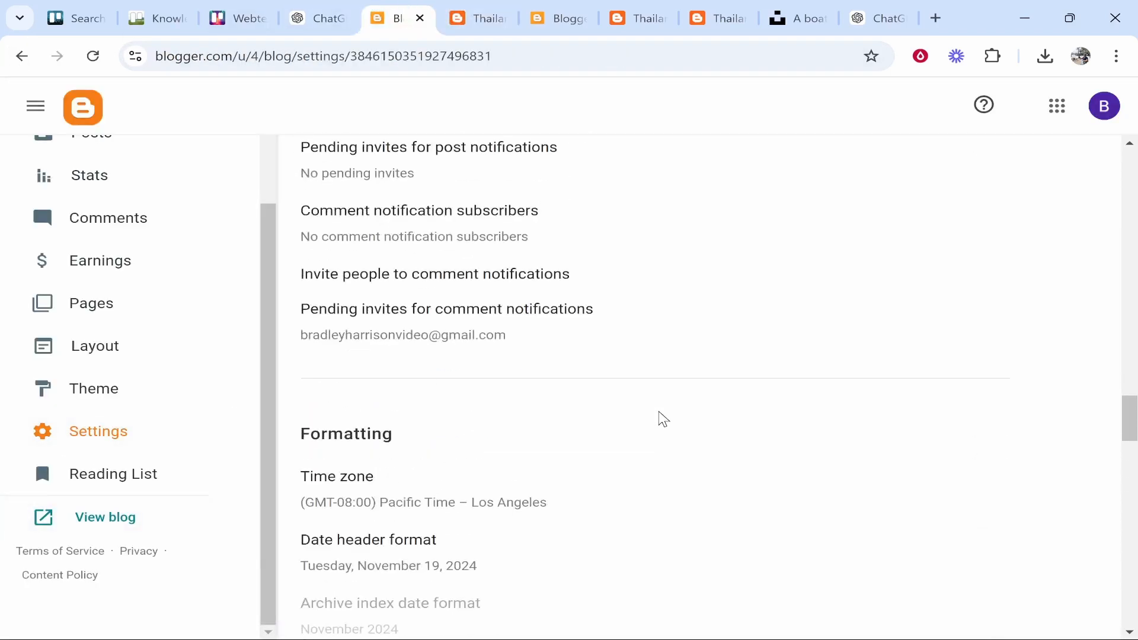
scroll(652, 411, "up", 15)
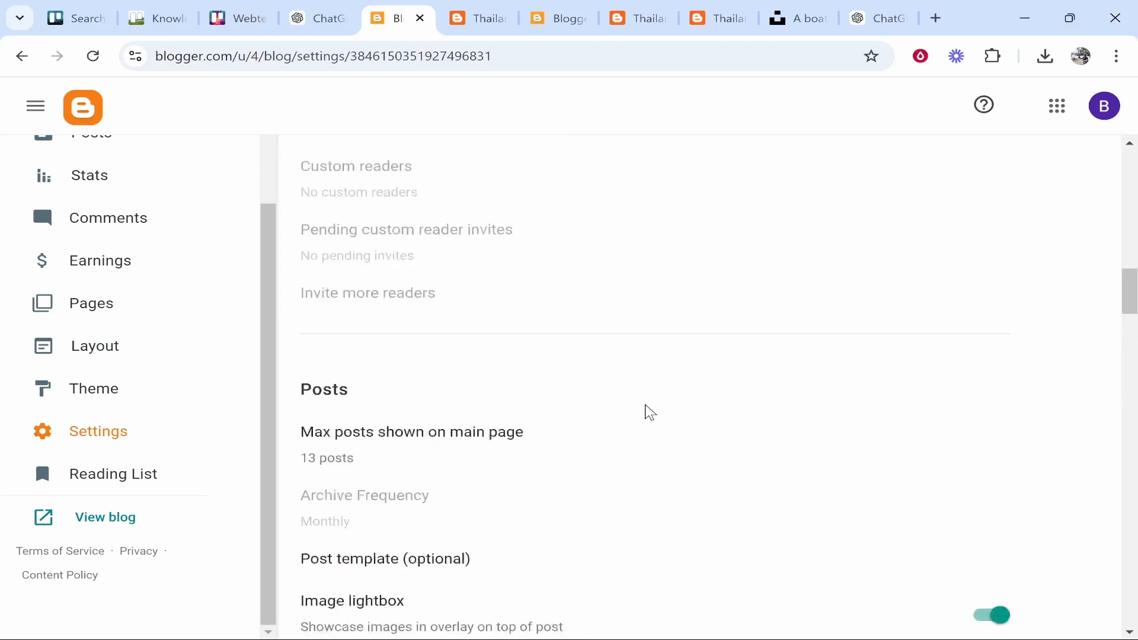
left_click(351, 283)
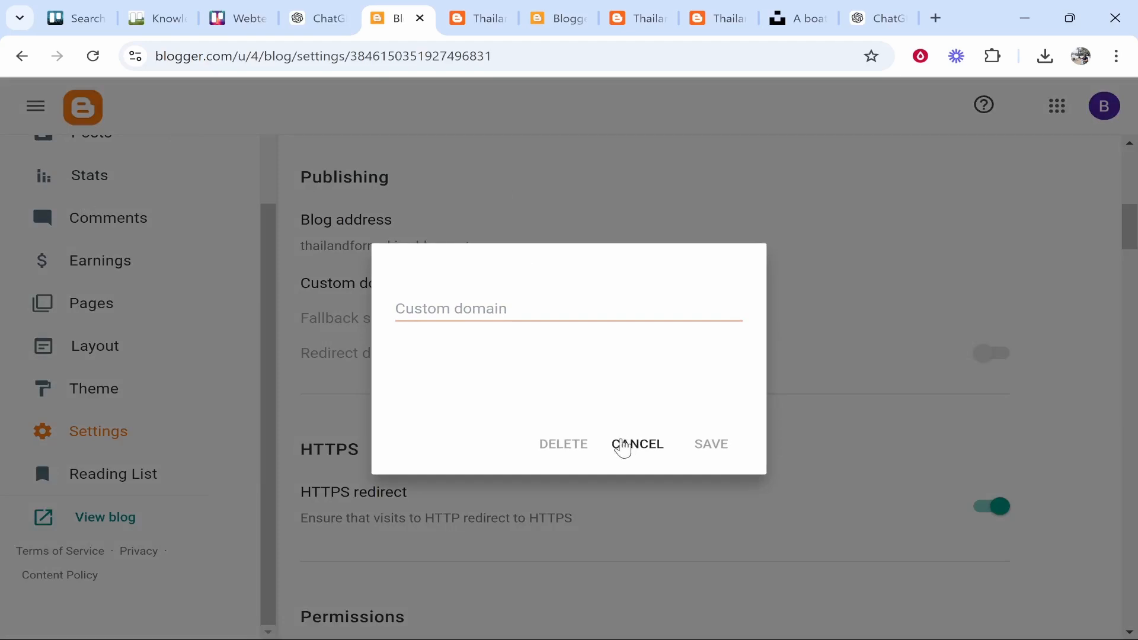
left_click(614, 445)
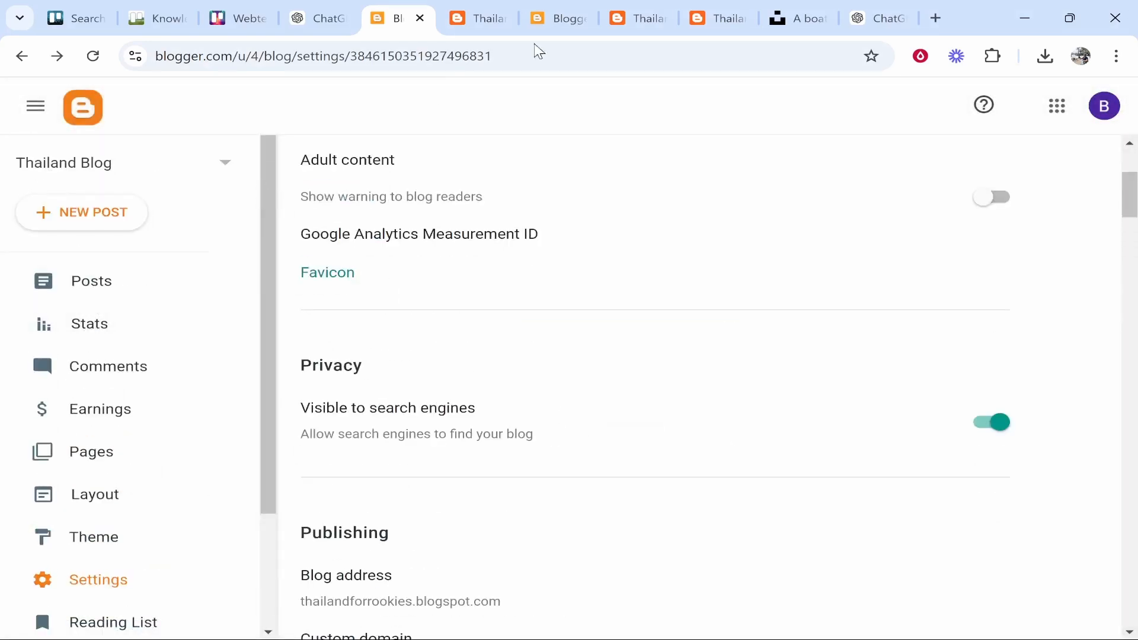
left_click(489, 13)
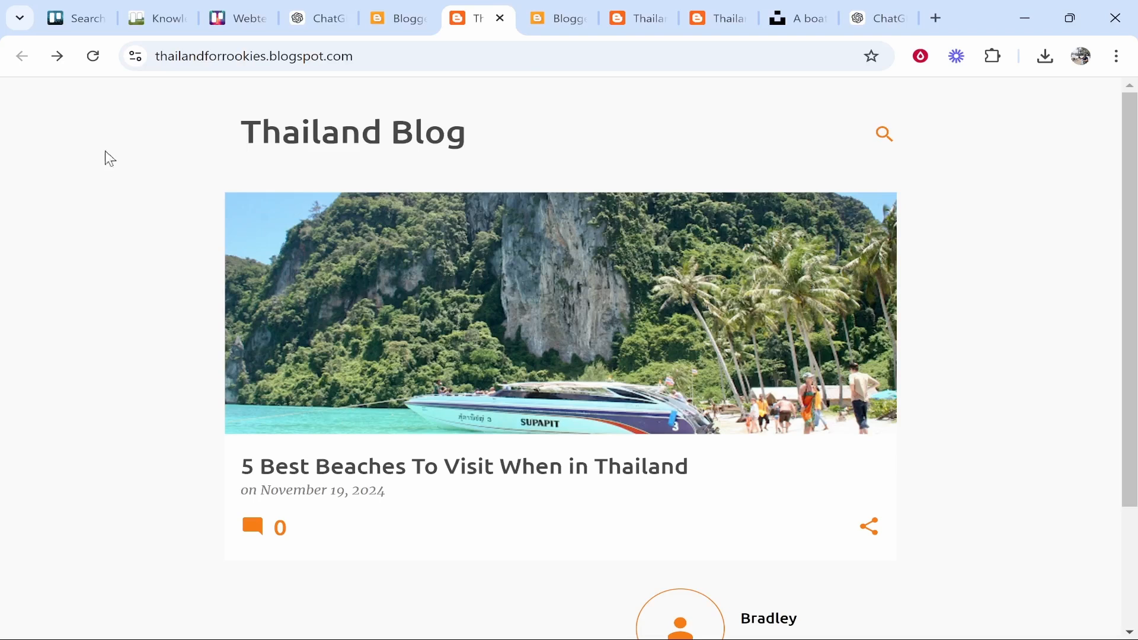